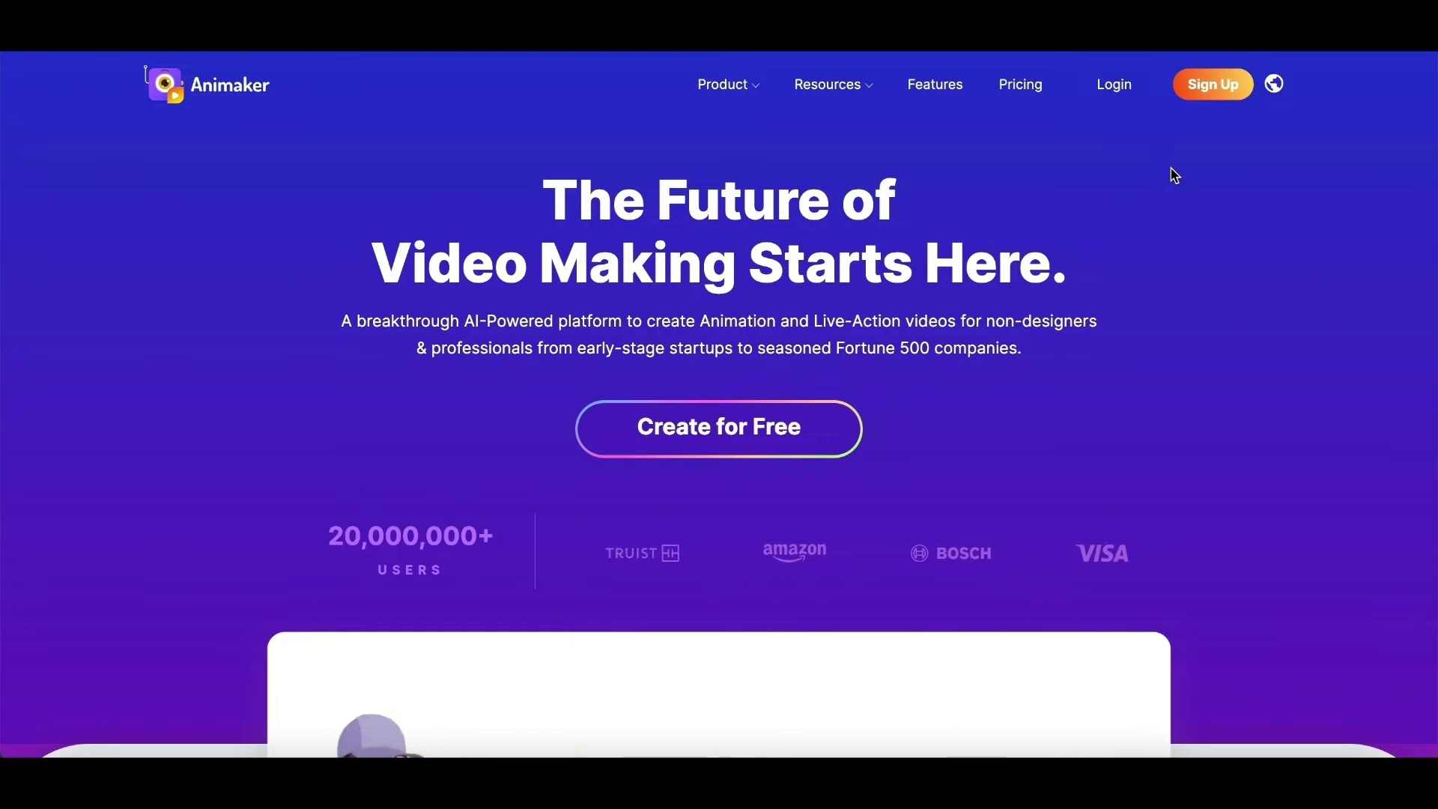
- Log in to Animaker and create a new project from the Animaker AI card
left_click(1113, 86)
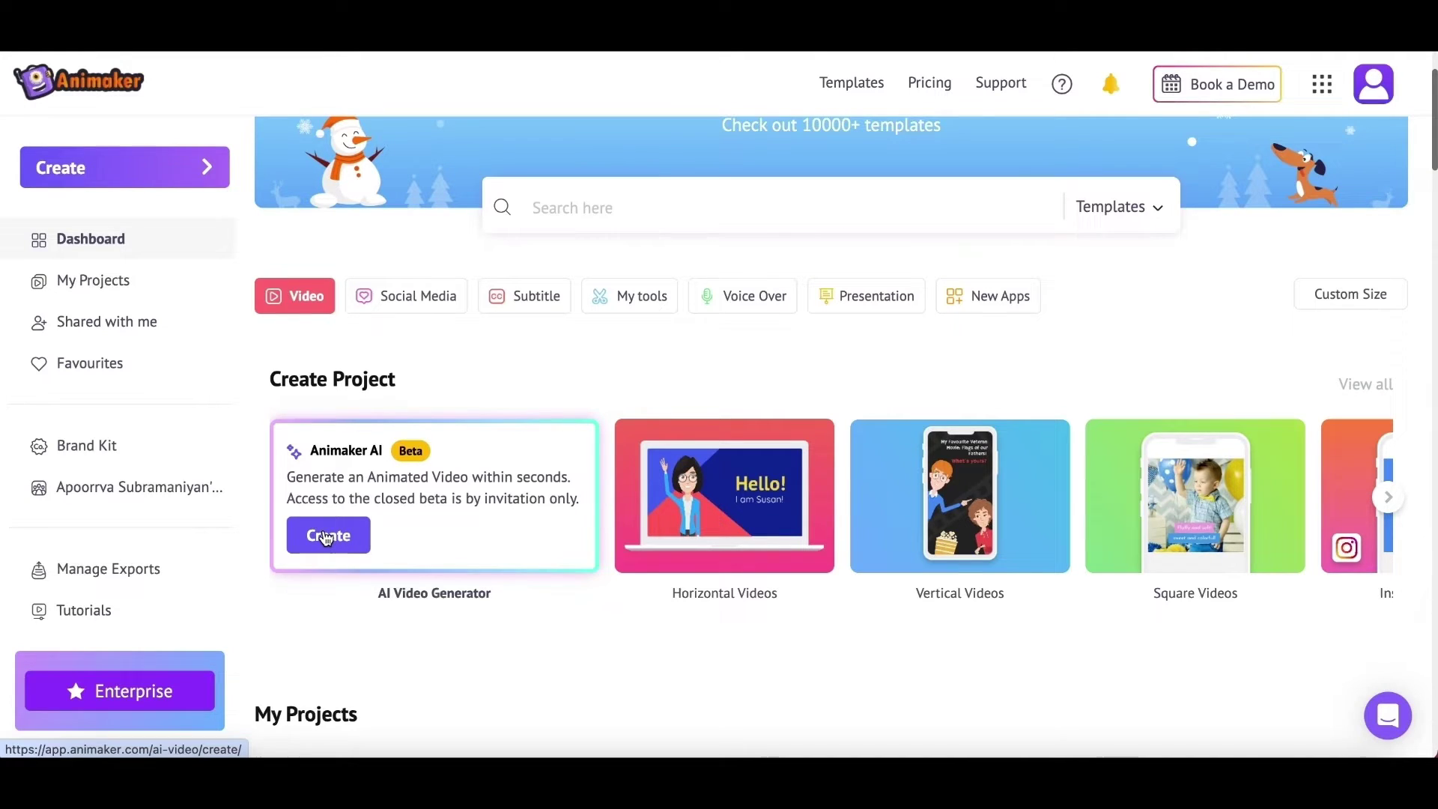
left_click(325, 537)
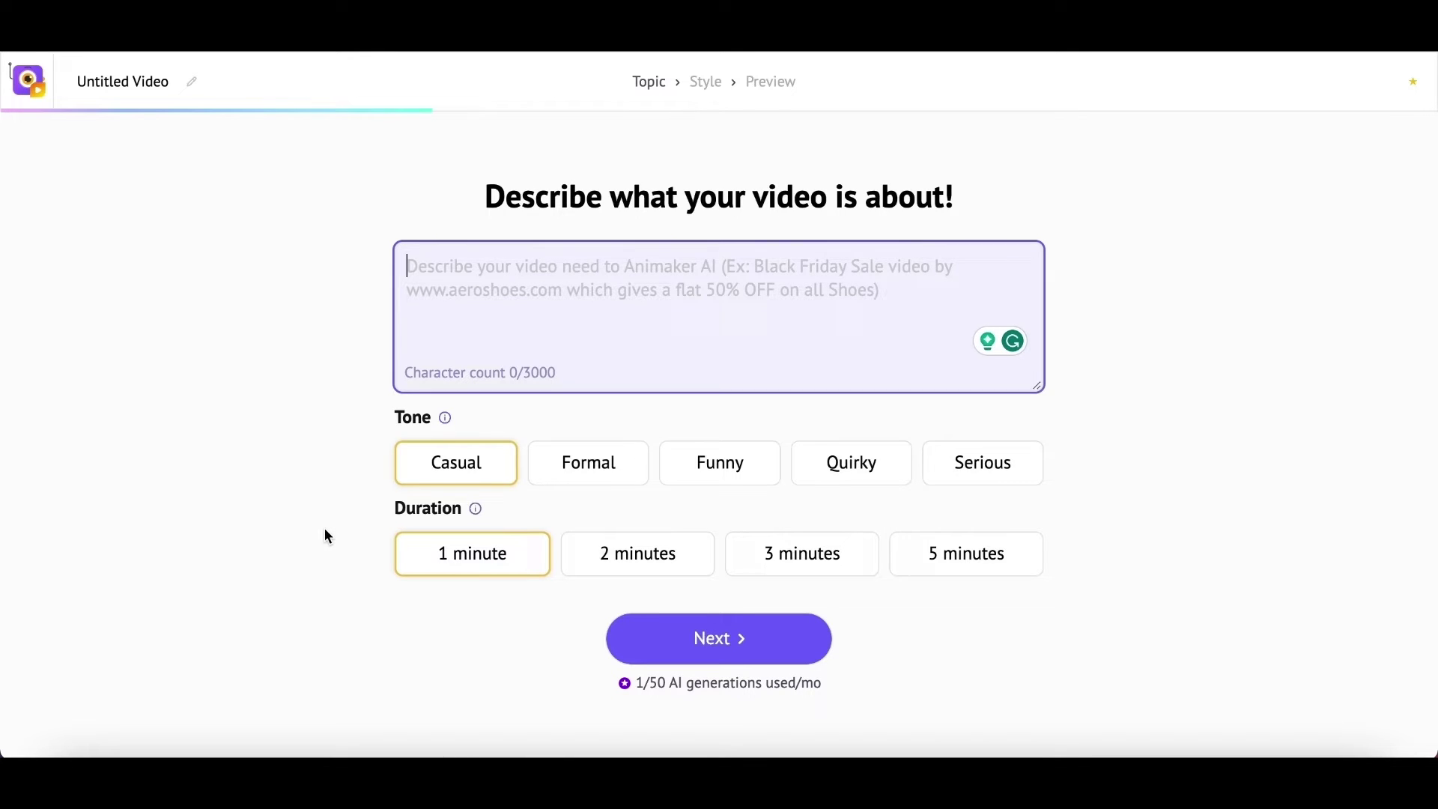
type("A")
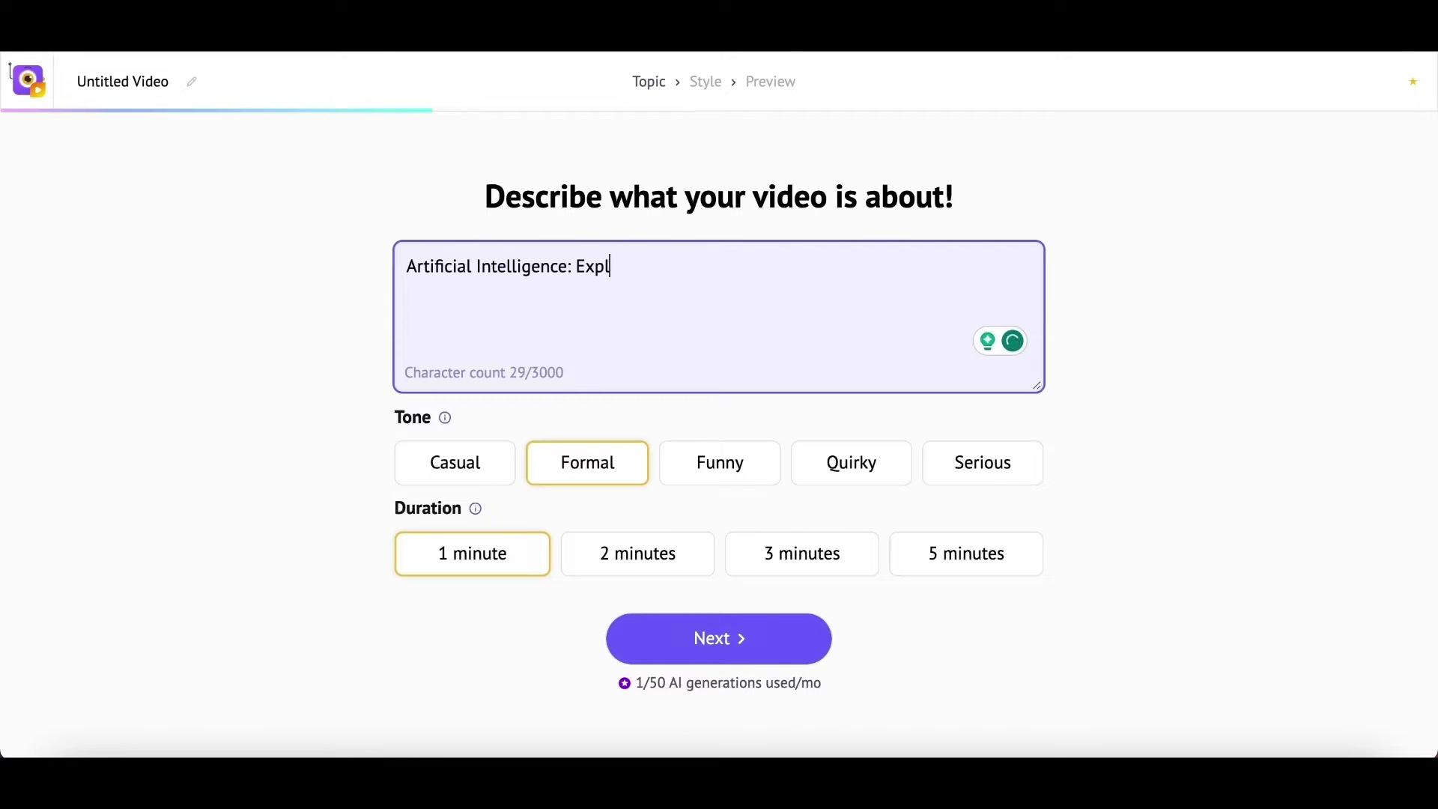
- Submit the topic 'Artificial Intelligence: Explained' with Formal tone and 1-minute duration
left_click(503, 470)
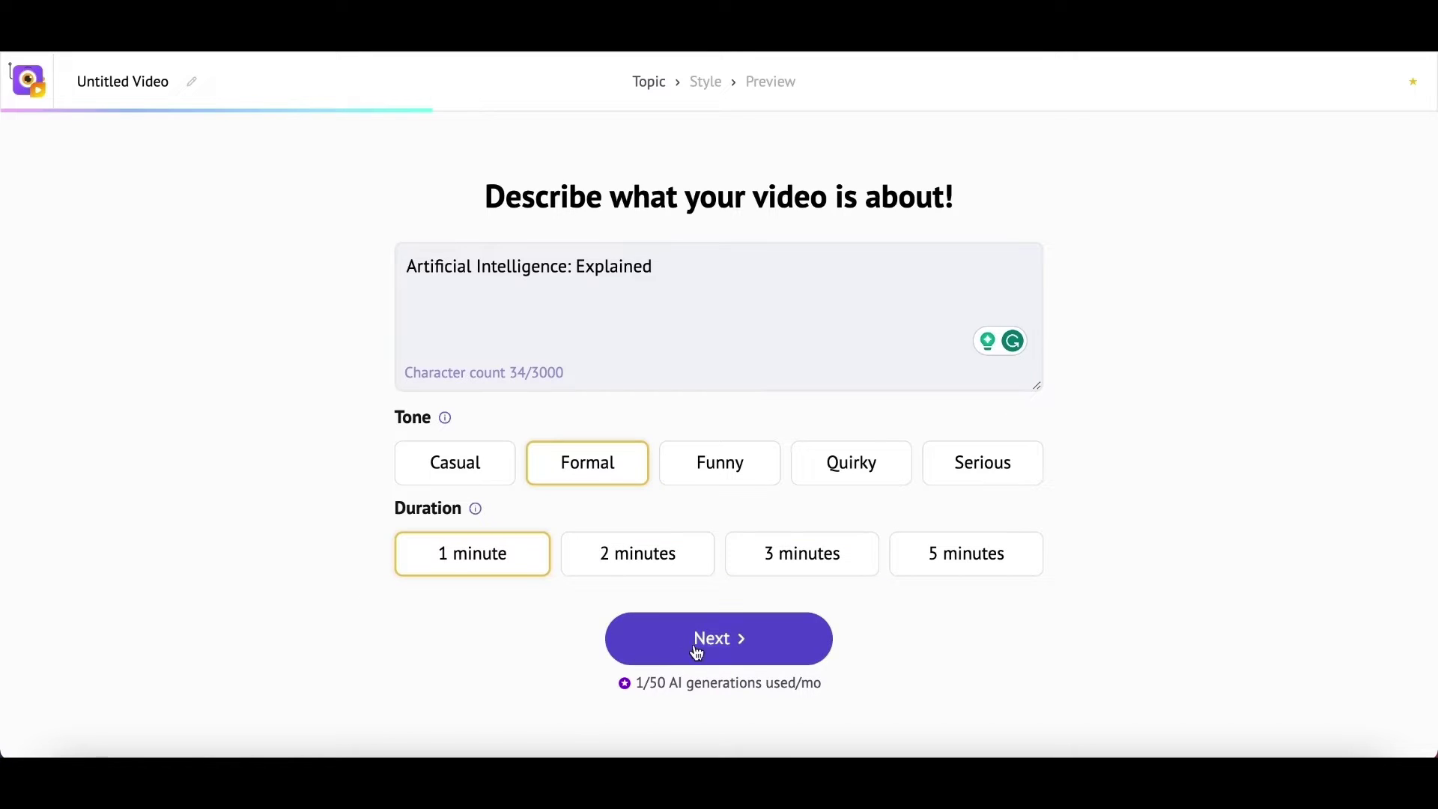
left_click(746, 652)
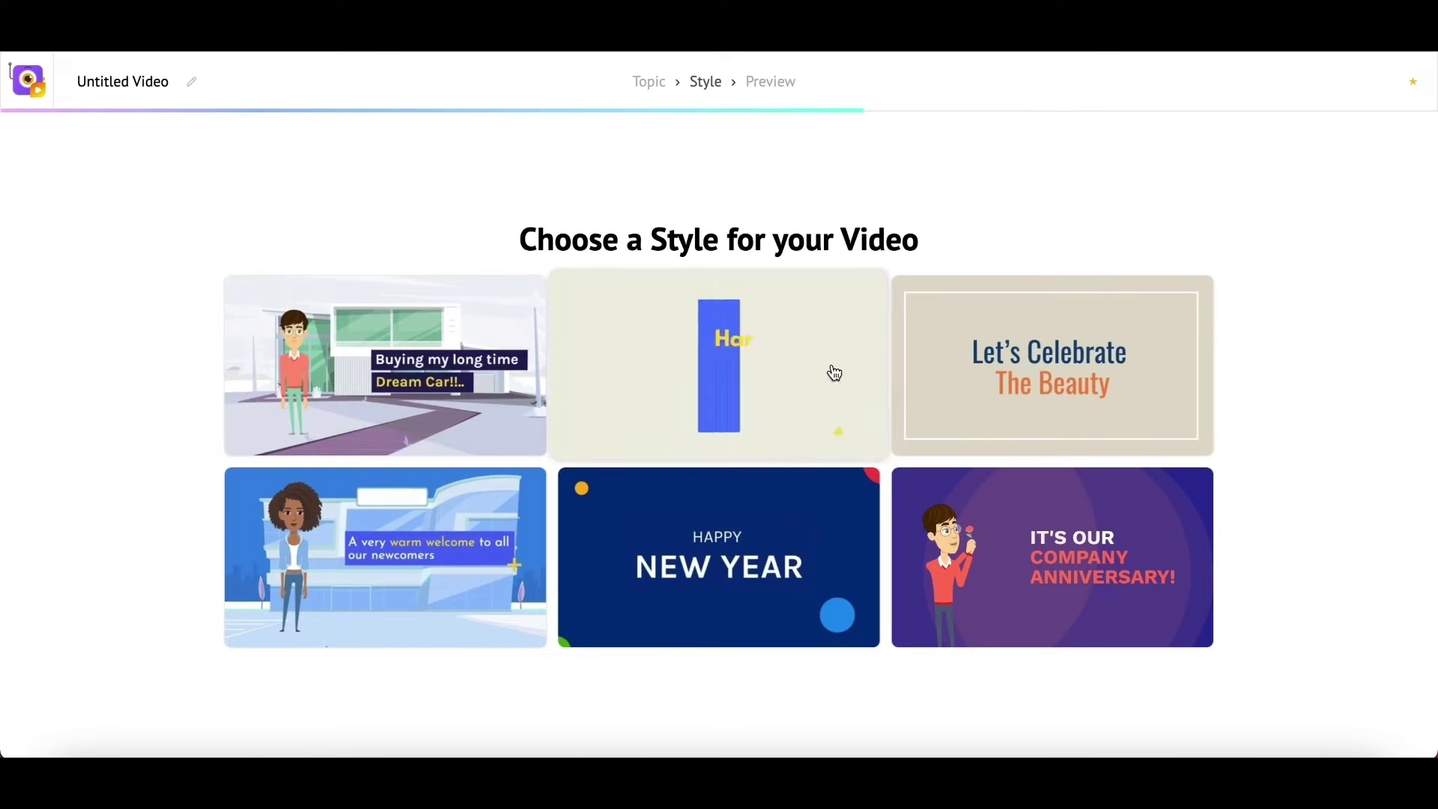
mouse_move(720, 558)
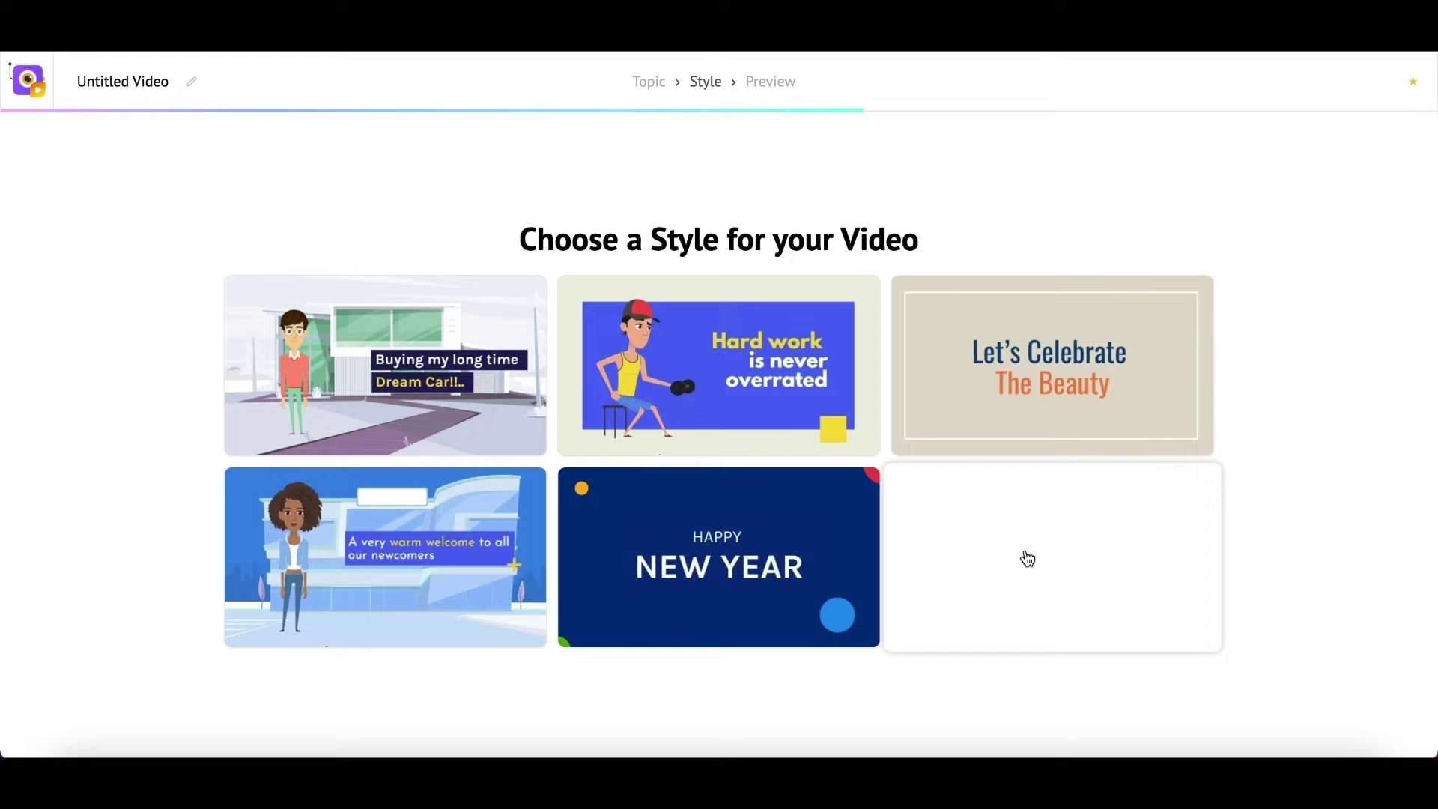
- Choose a style card, then settle on the Male voice after trying Female
left_click(729, 546)
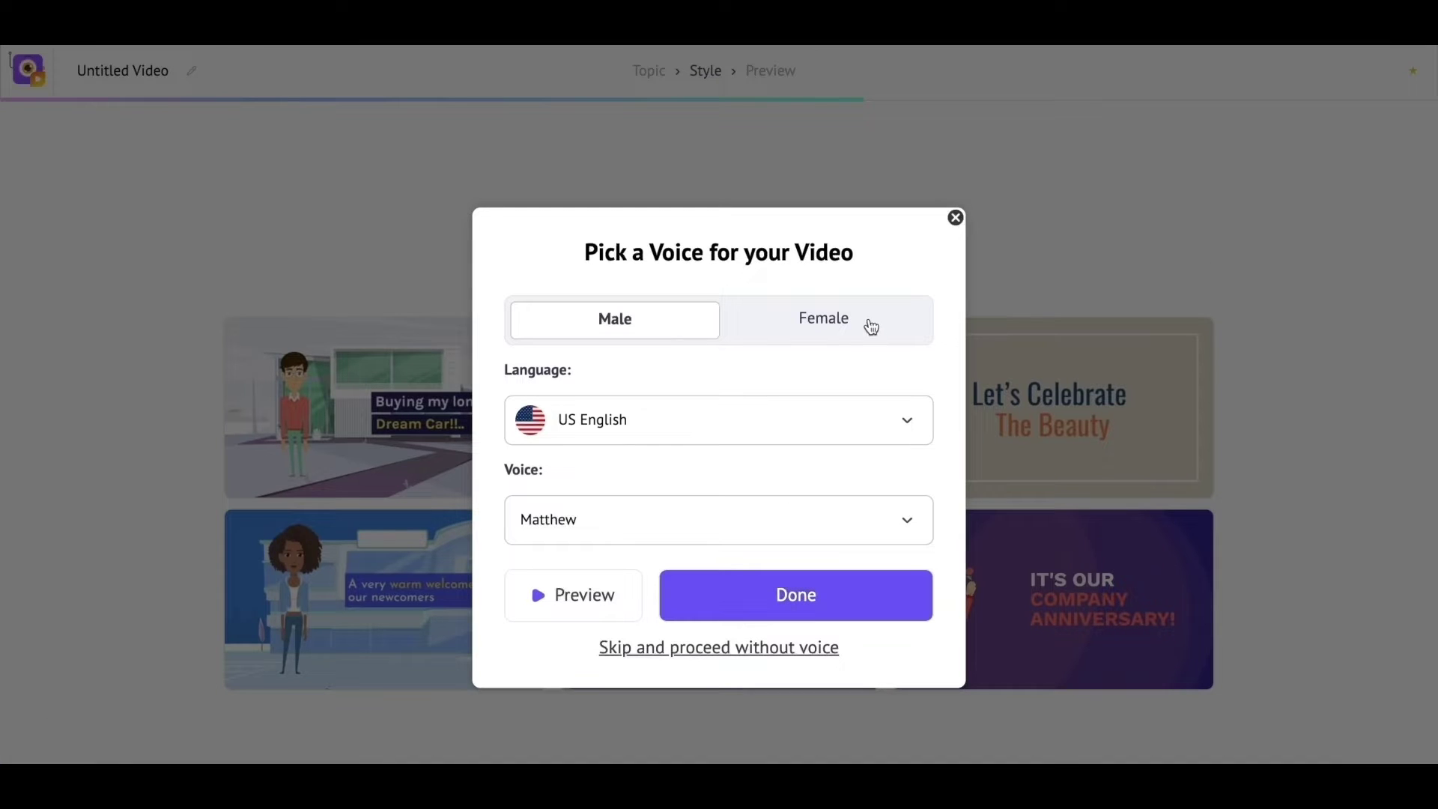
left_click(803, 324)
left_click(682, 323)
left_click(747, 324)
left_click(705, 336)
- Keep US English and the Matthew voice, preview it, and confirm to generate the video
left_click(771, 414)
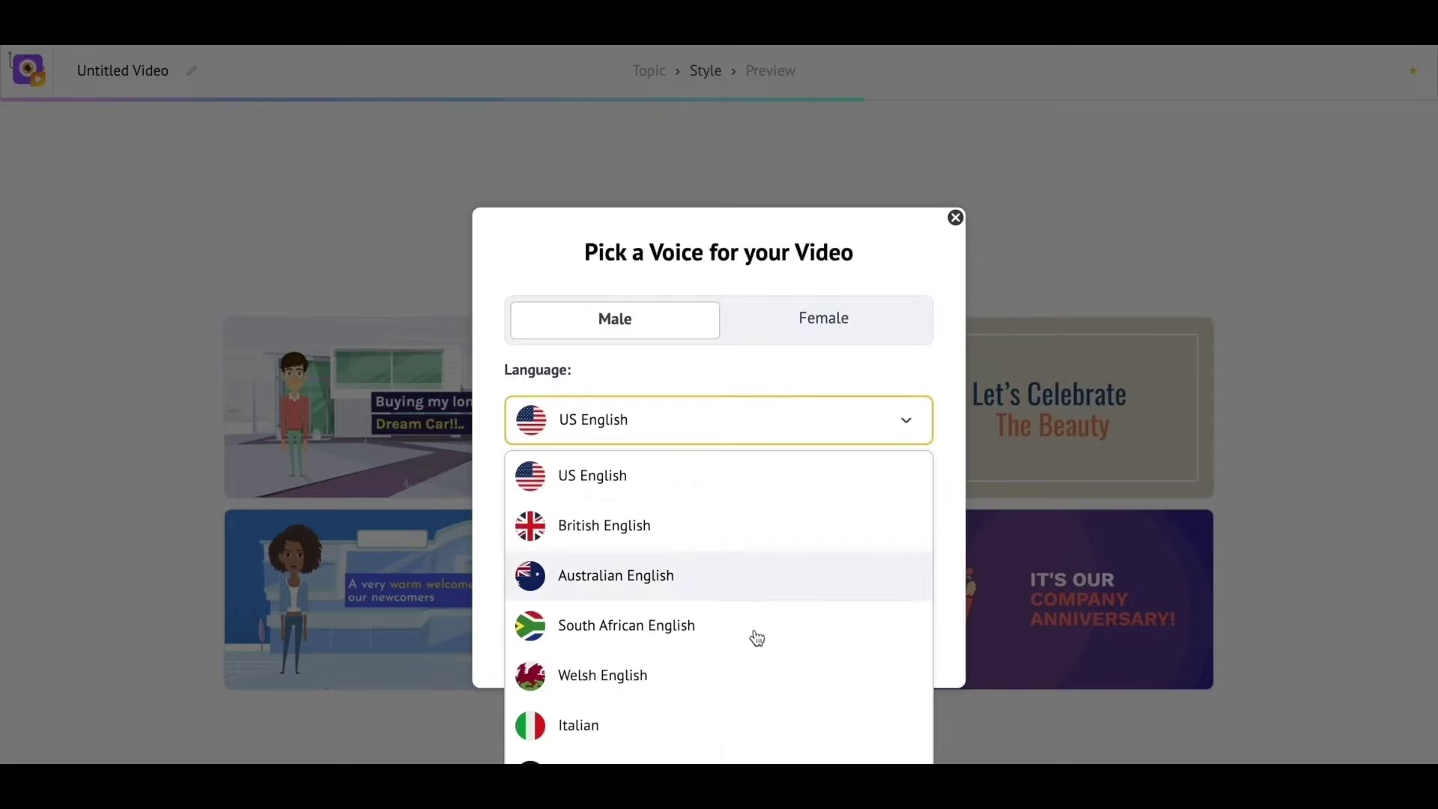
left_click(740, 493)
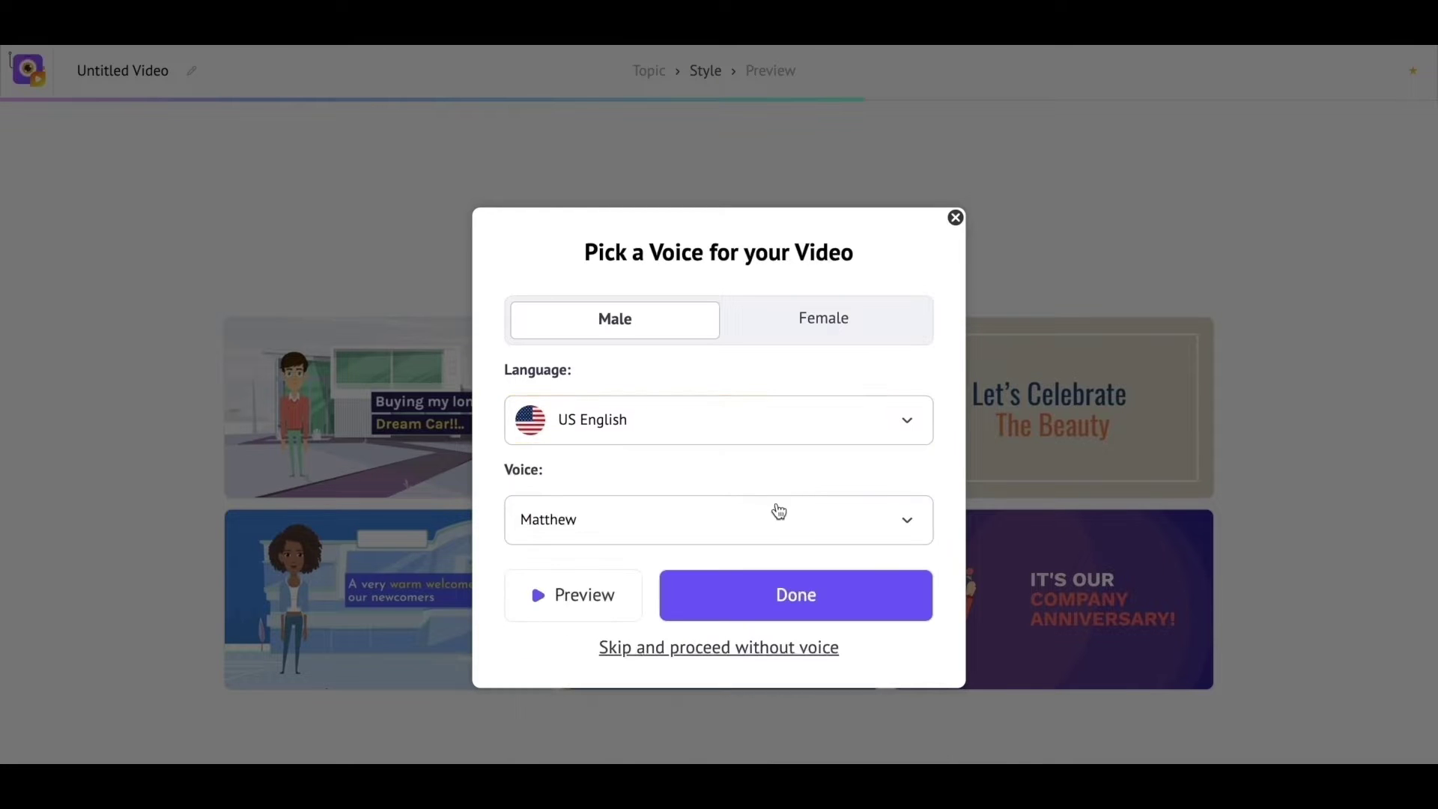
left_click(814, 534)
left_click(744, 590)
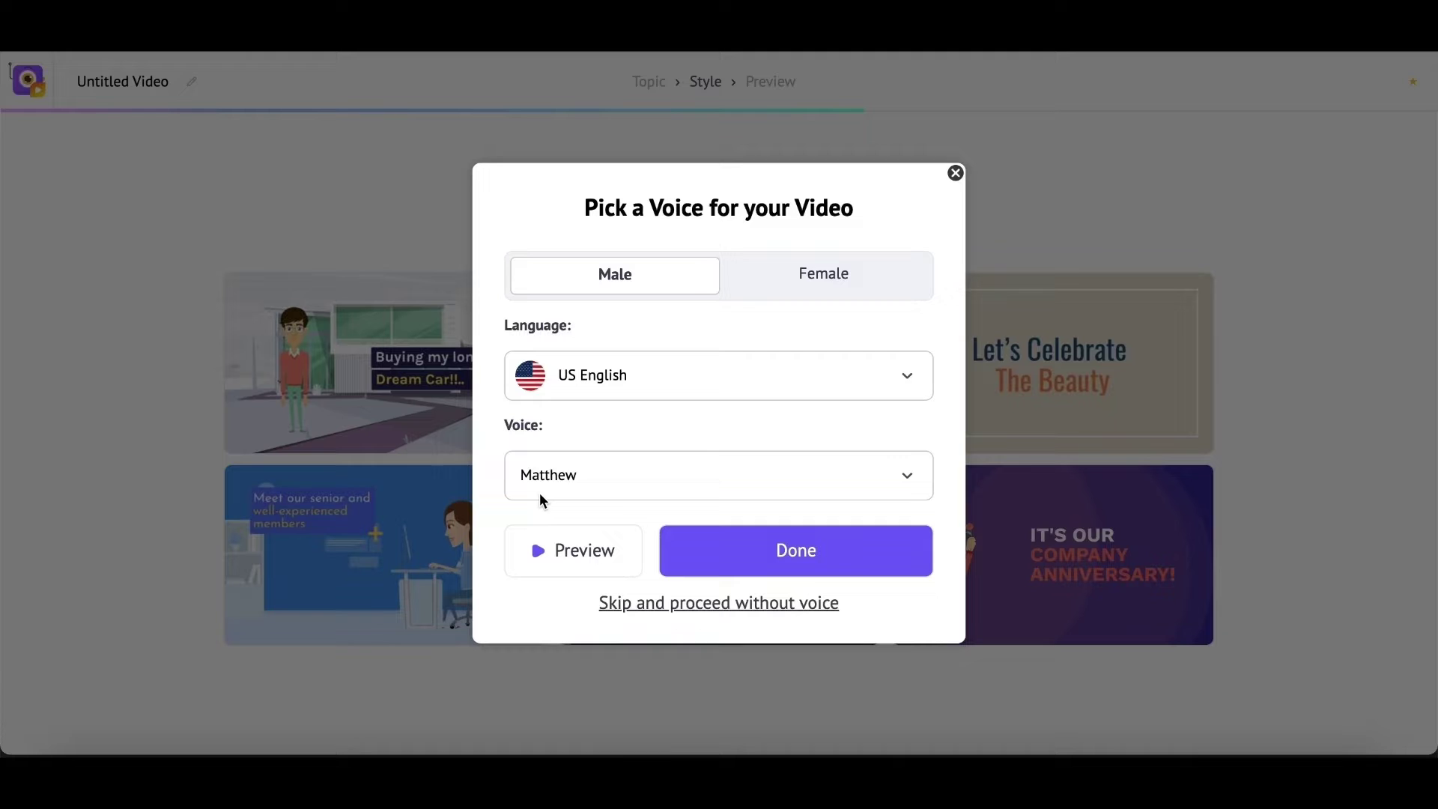
left_click(539, 559)
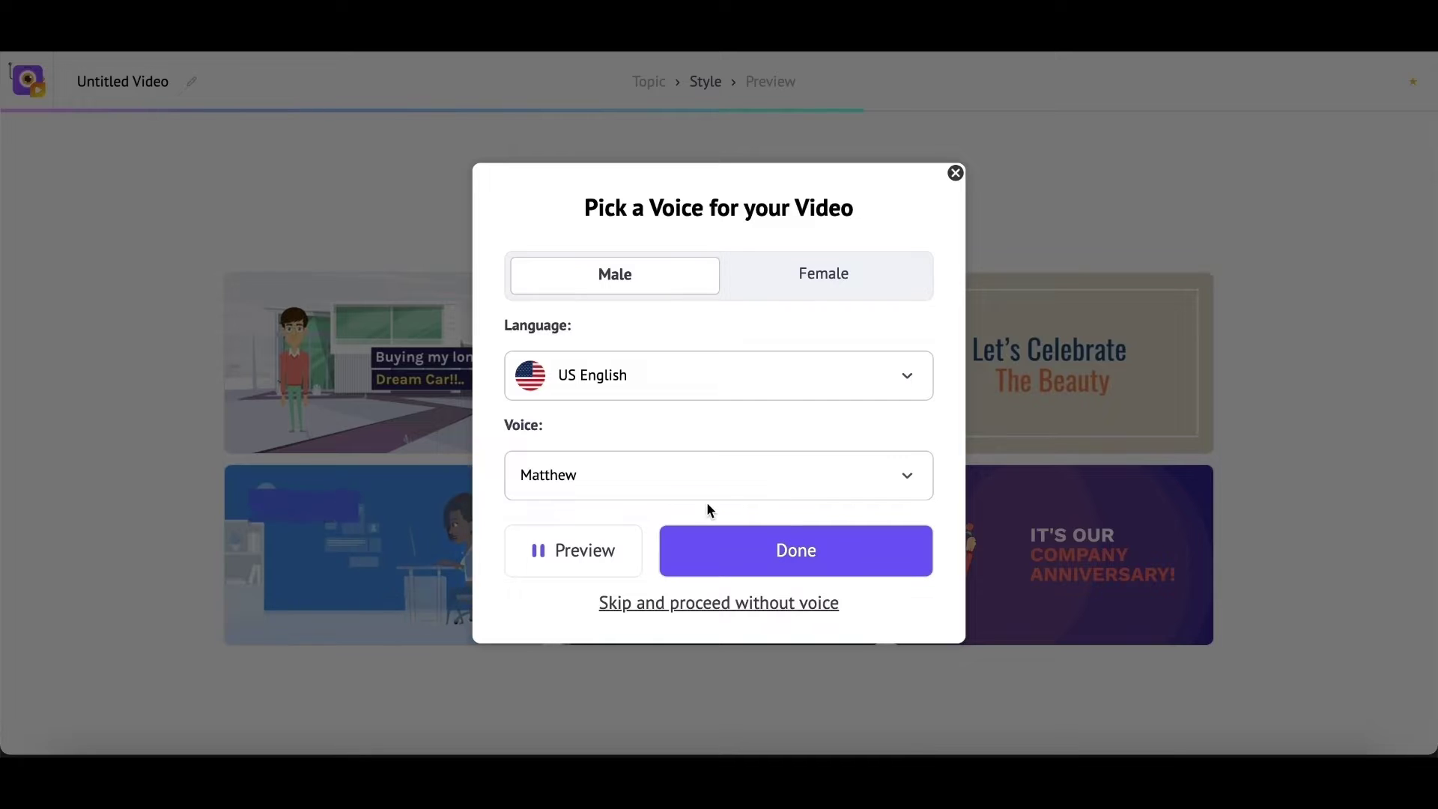
left_click(791, 547)
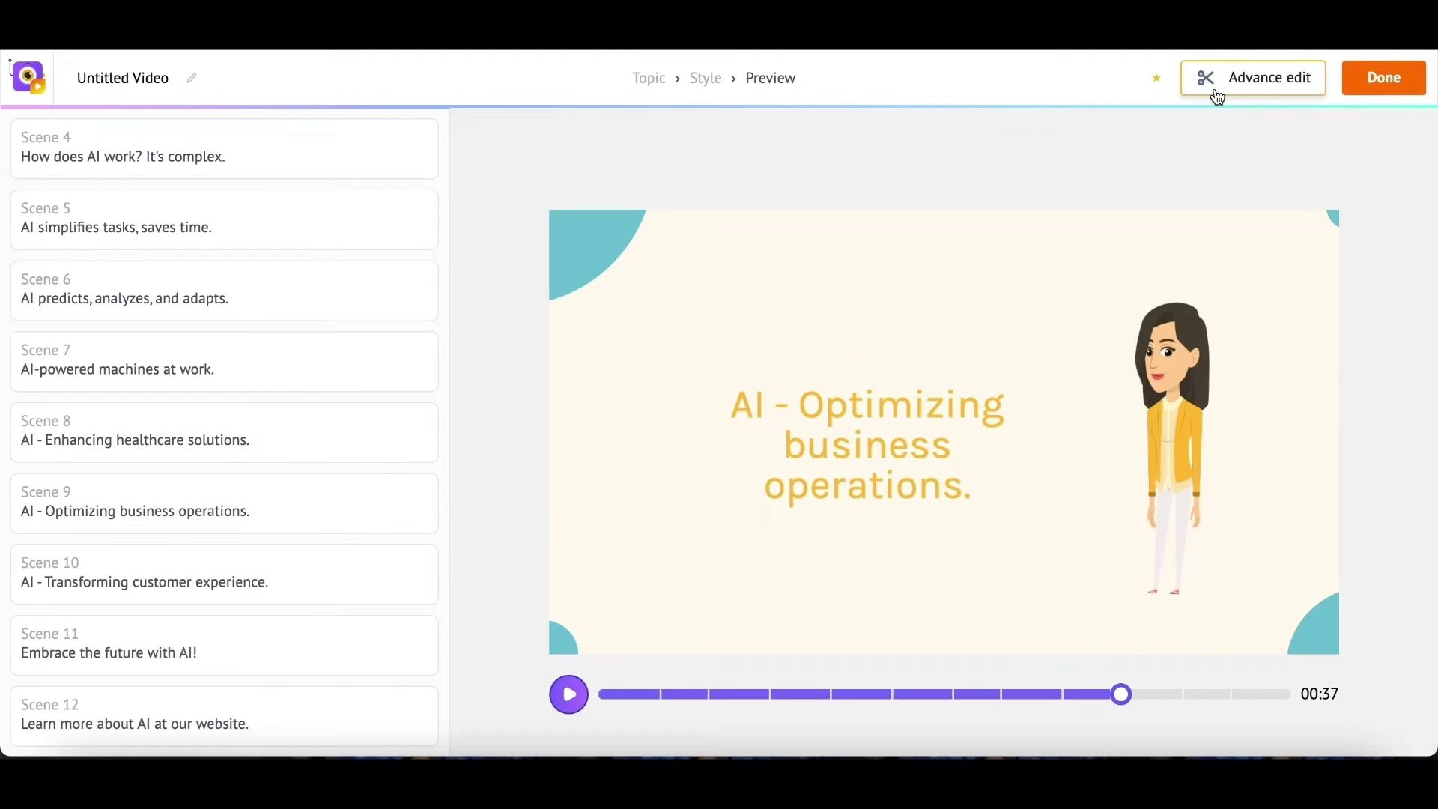
- Open Advance edit, browse the Property and Image libraries, and view Scene 2
left_click(1215, 96)
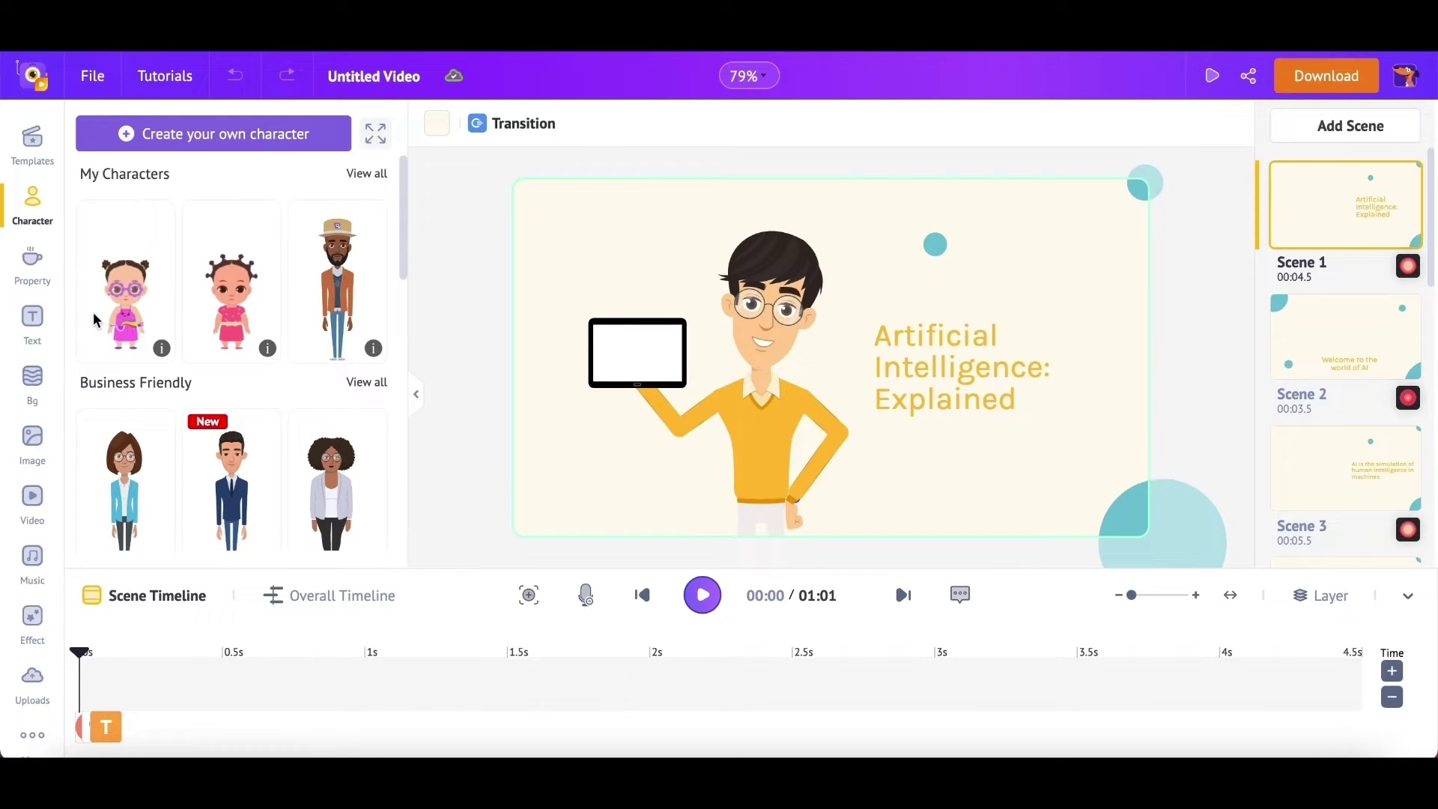
left_click(31, 272)
scroll(212, 372, "down", 3)
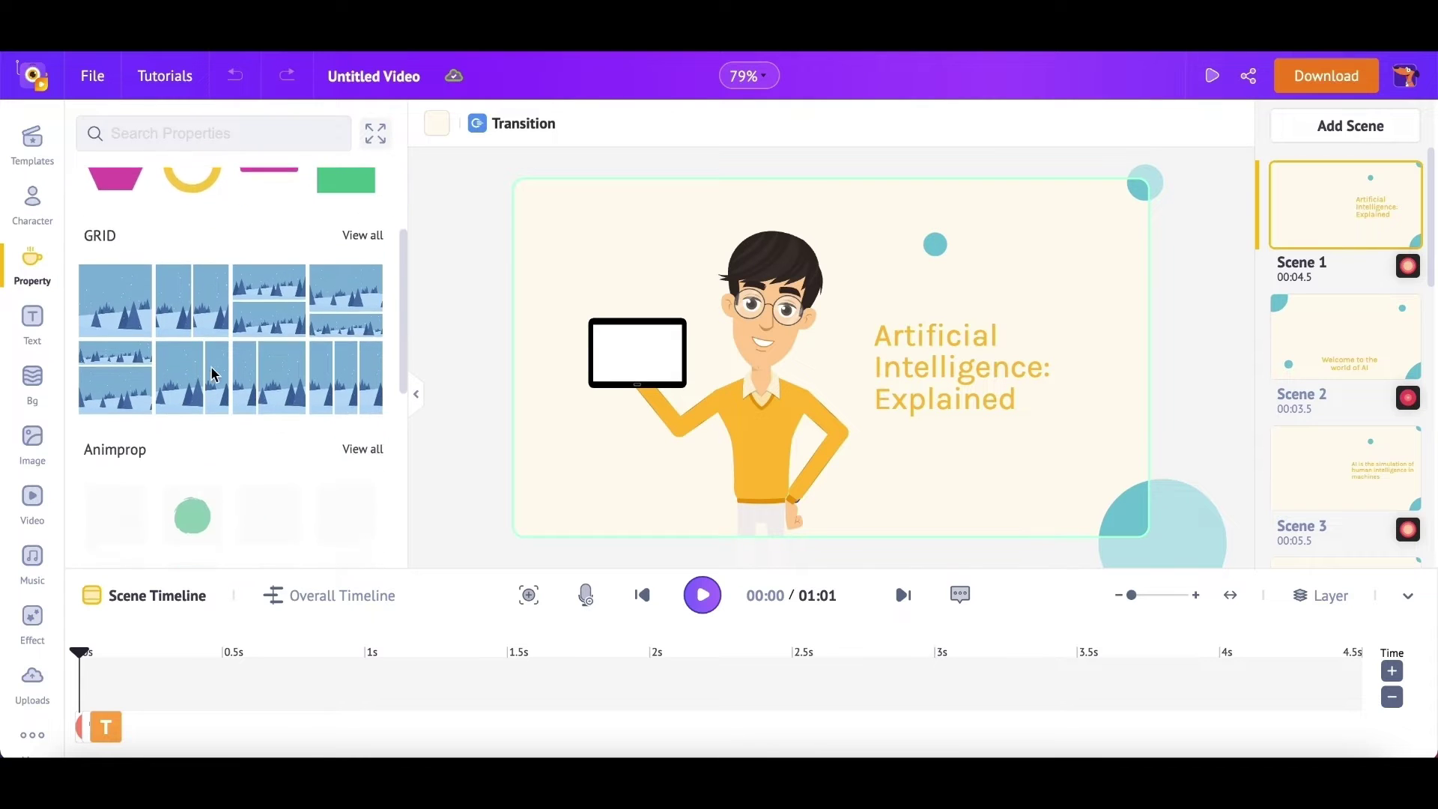
scroll(214, 376, "down", 2)
scroll(170, 392, "down", 2)
scroll(170, 393, "down", 2)
scroll(168, 392, "down", 3)
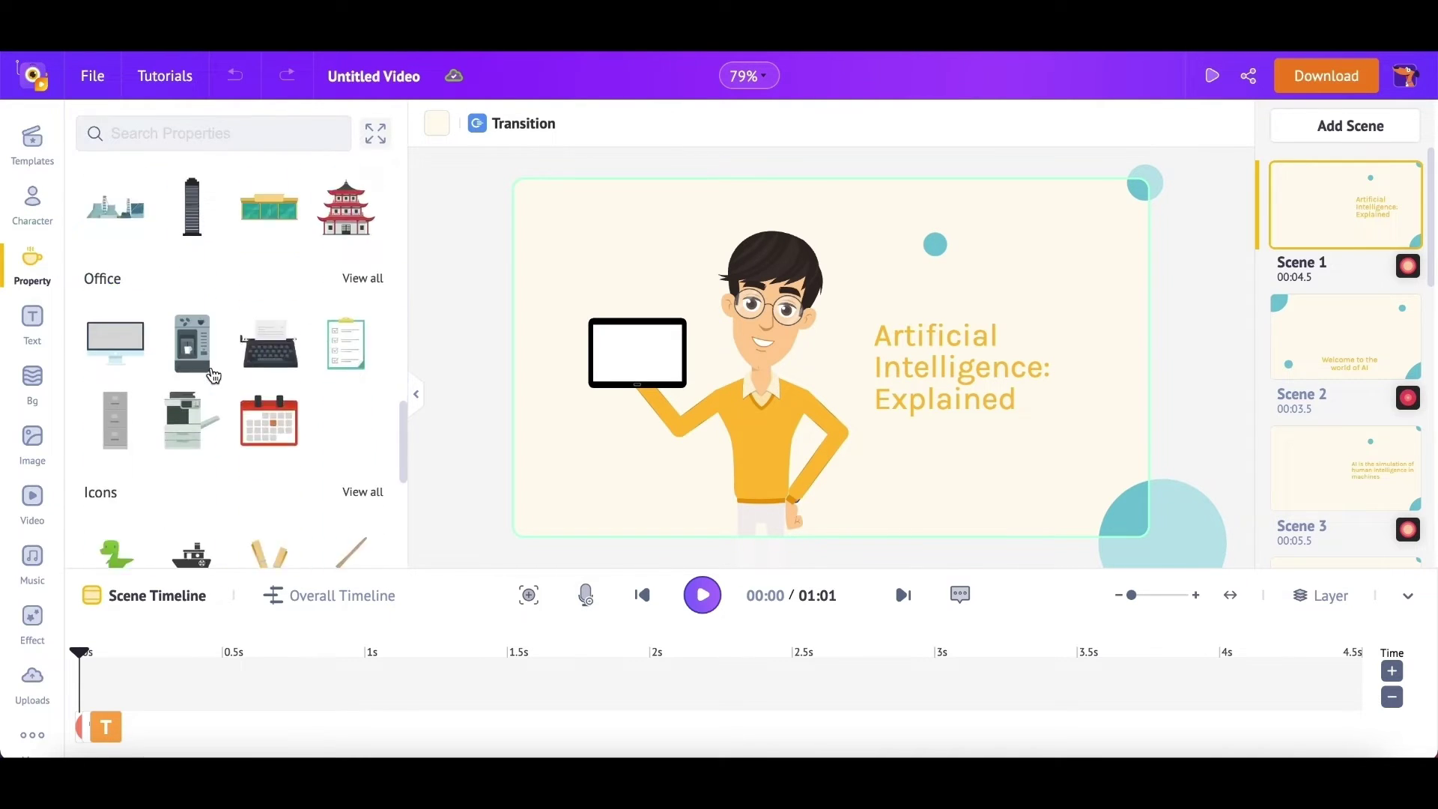
scroll(164, 394, "down", 2)
left_click(33, 444)
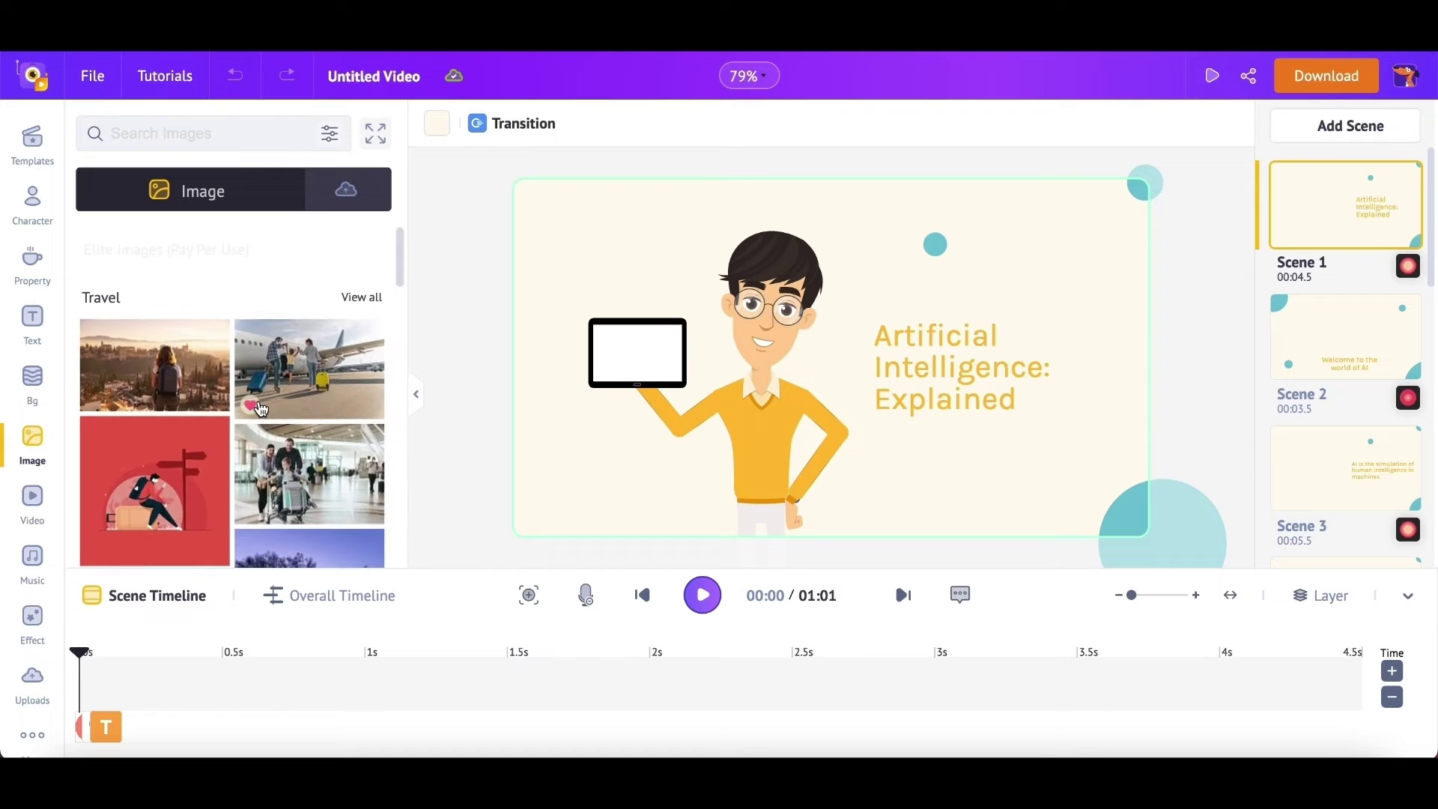
scroll(260, 410, "down", 1)
scroll(260, 409, "down", 2)
scroll(224, 444, "down", 3)
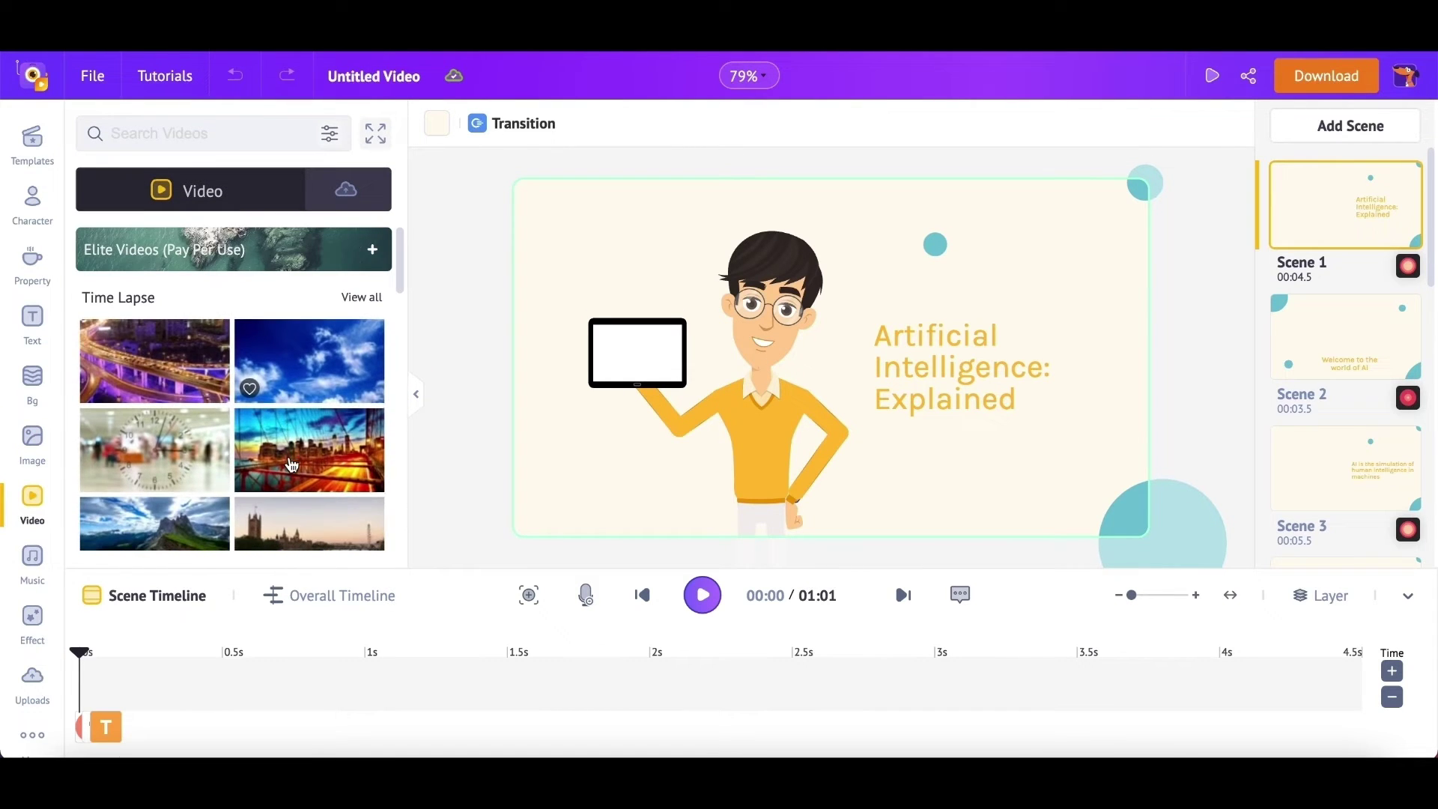
scroll(288, 465, "down", 3)
scroll(277, 453, "down", 3)
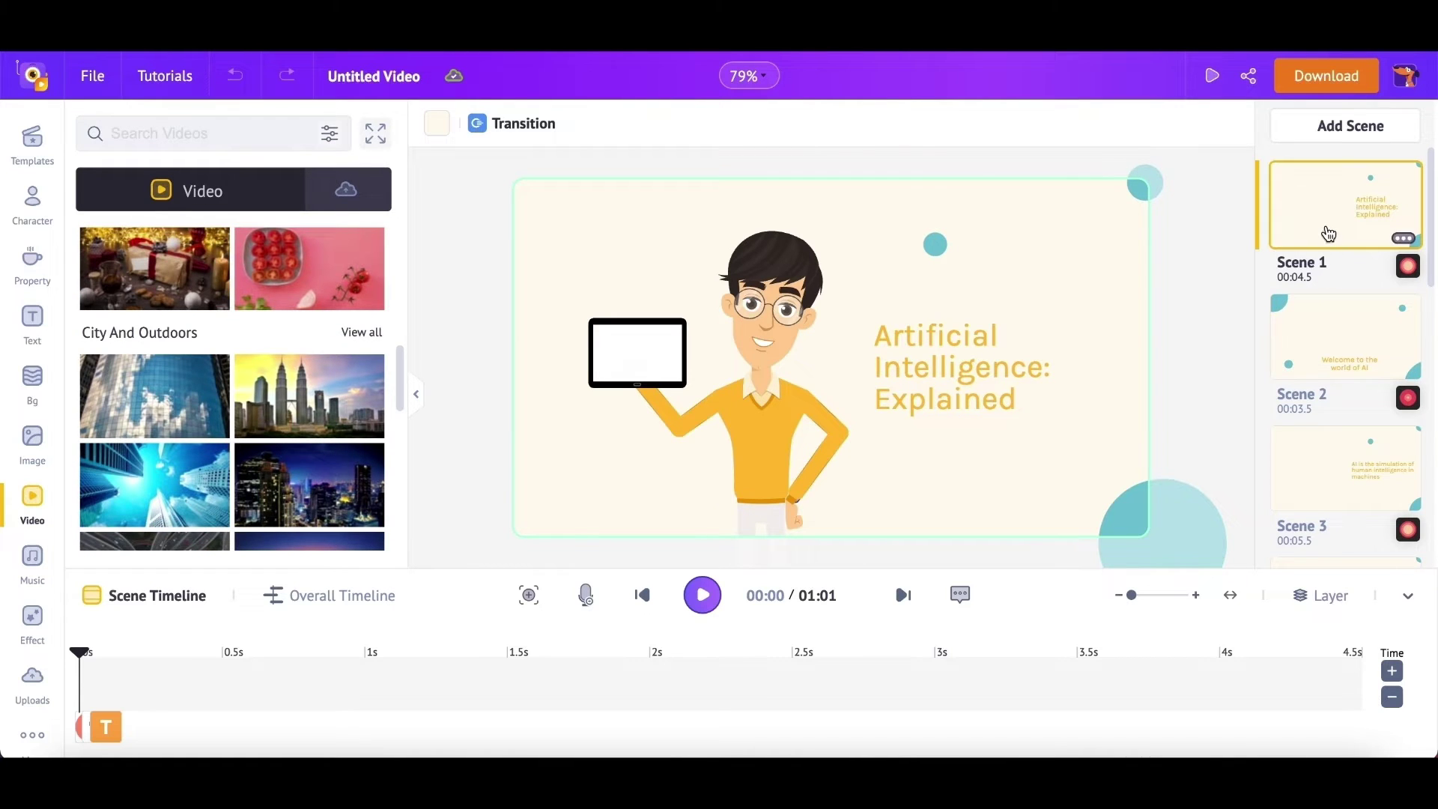
left_click(1342, 357)
- Replace Scene 1's presenter with the Business Friendly blue-shirt man in a tie
left_click(736, 418)
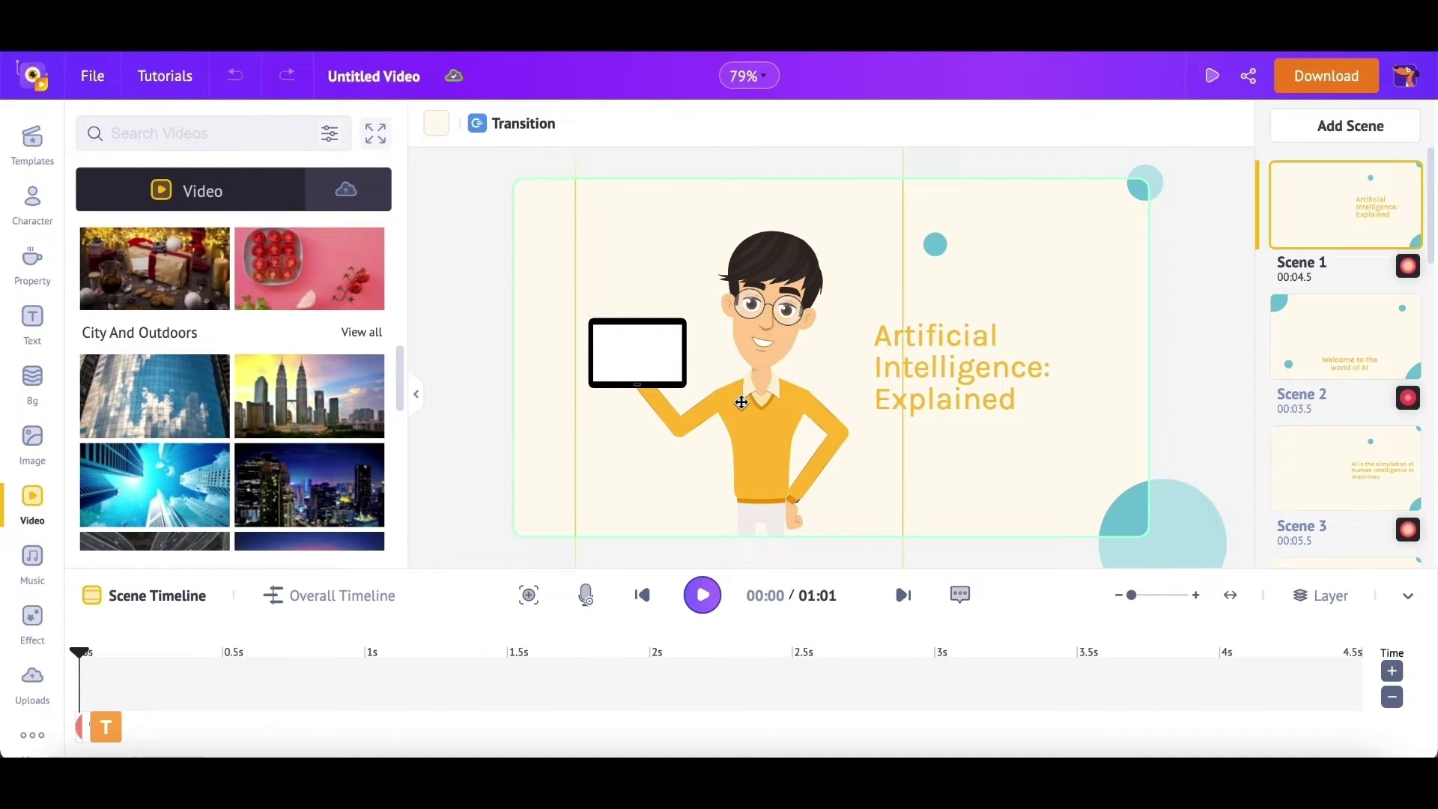
left_click(741, 384)
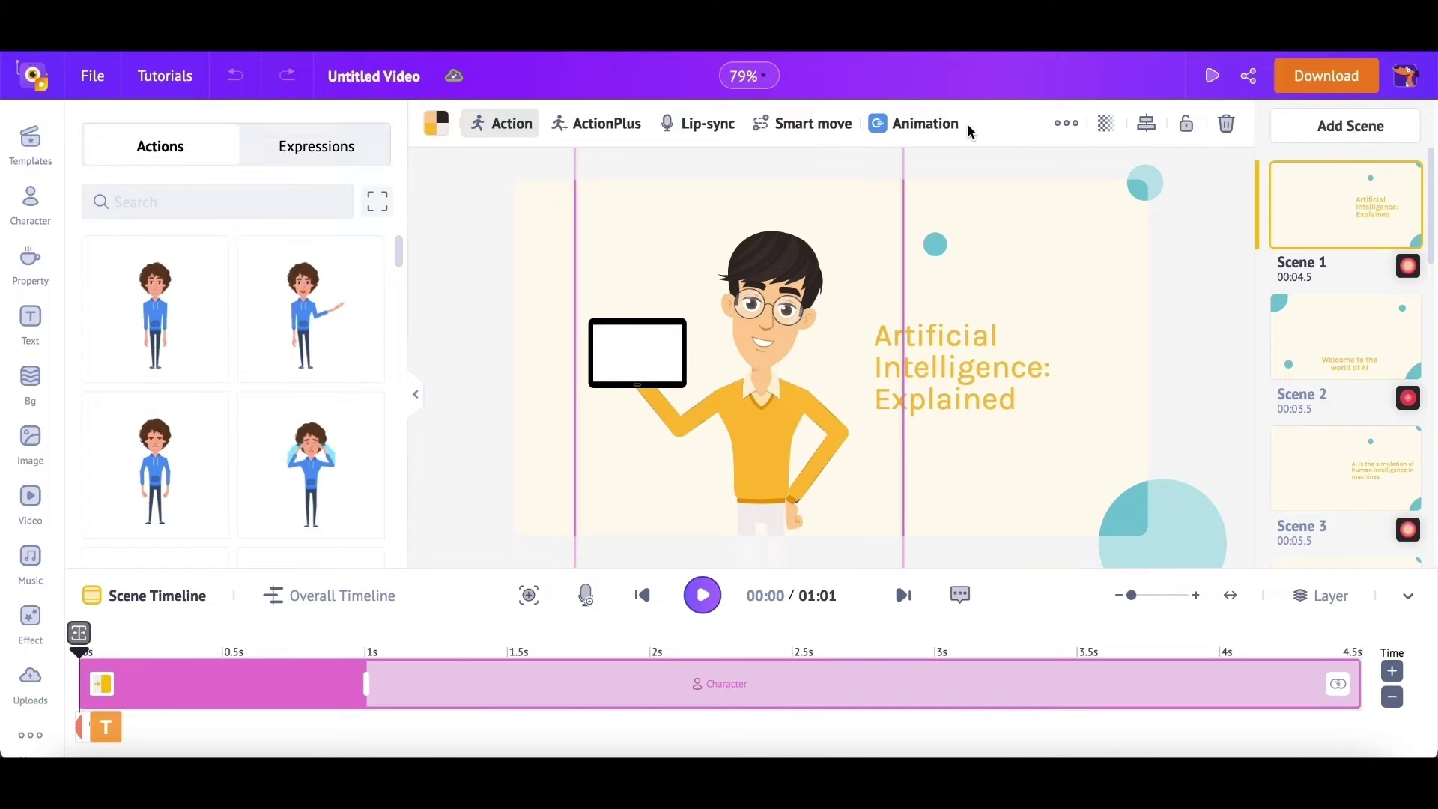
left_click(1065, 126)
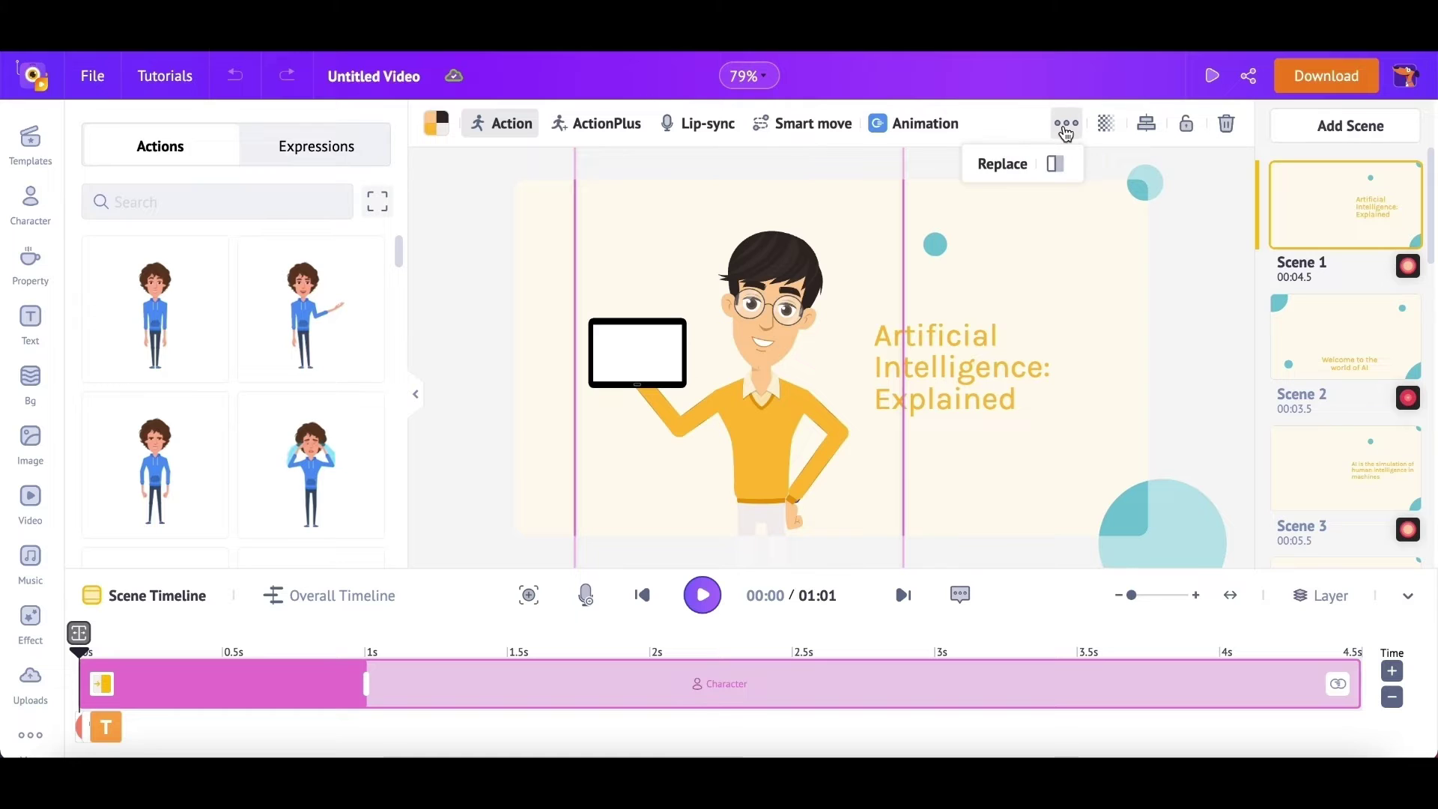
left_click(1003, 165)
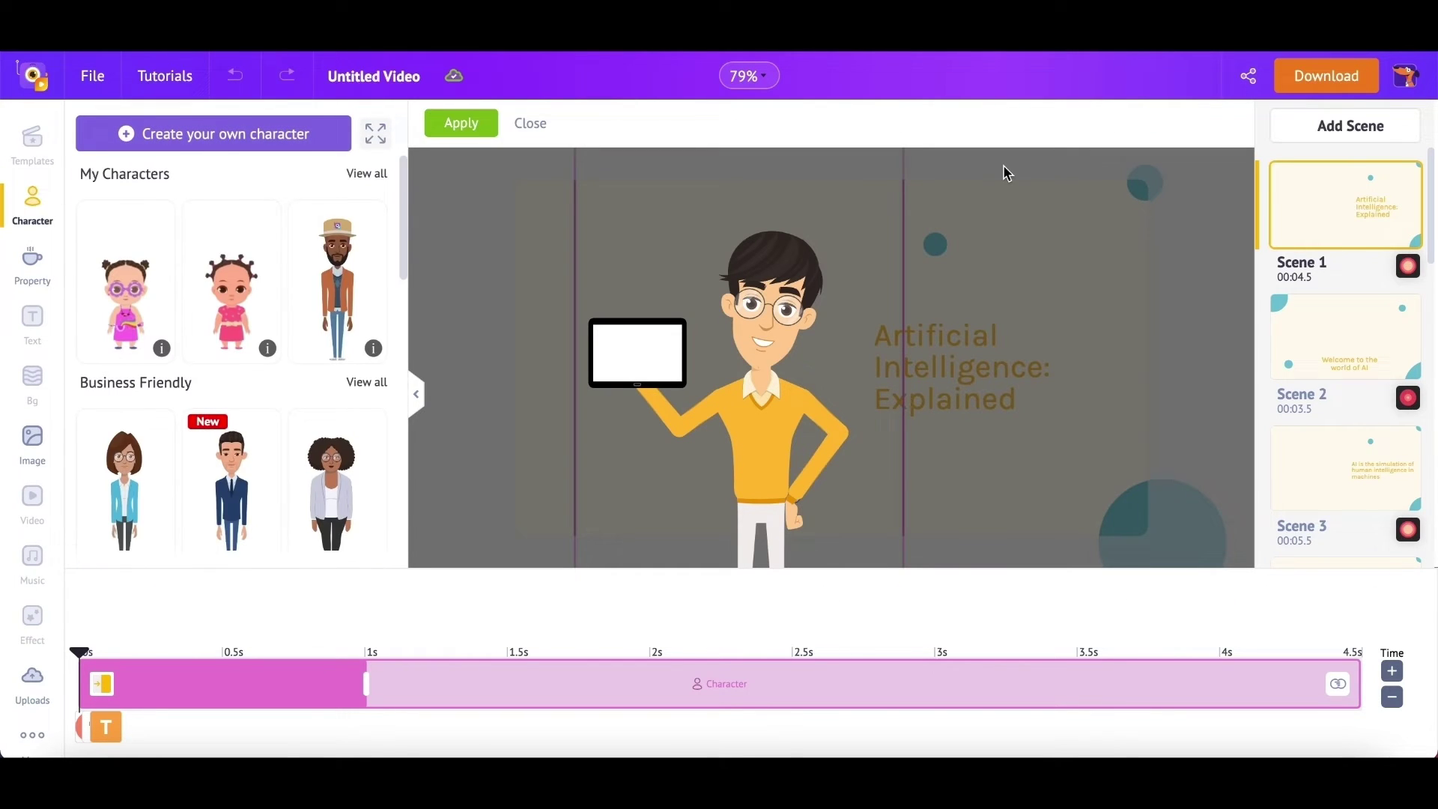
scroll(270, 375, "down", 3)
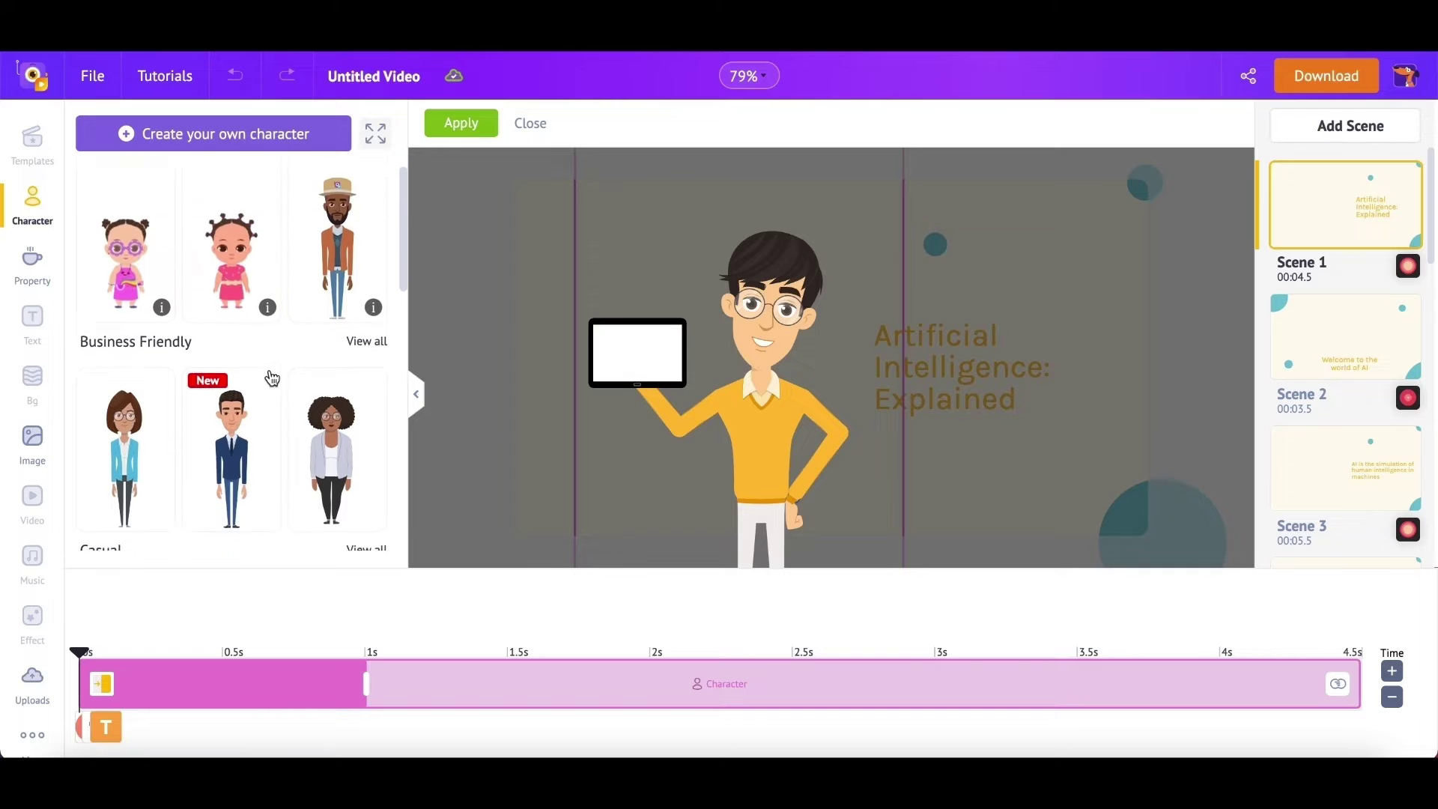
scroll(270, 378, "down", 1)
scroll(270, 376, "down", 1)
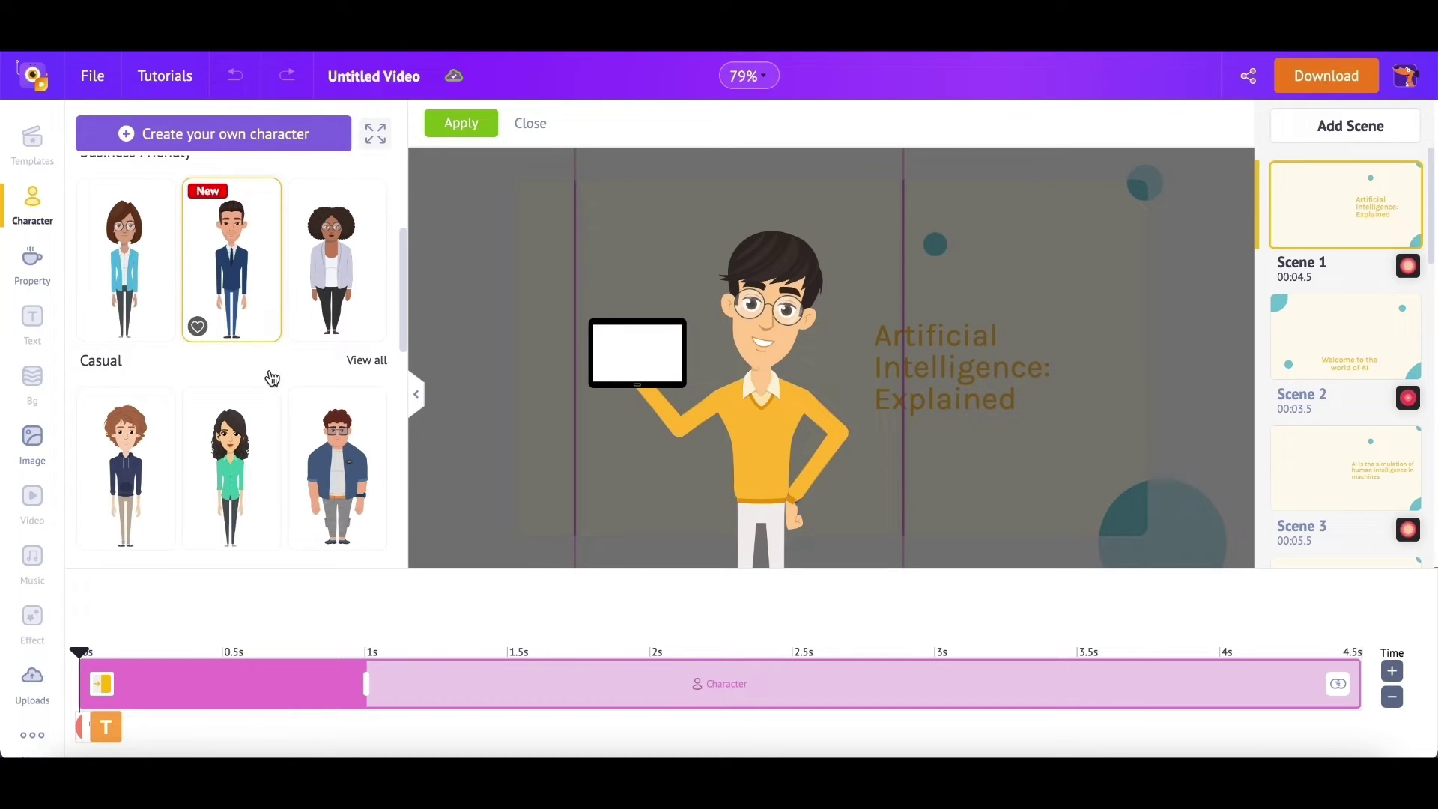
scroll(239, 277, "up", 1)
left_click(368, 241)
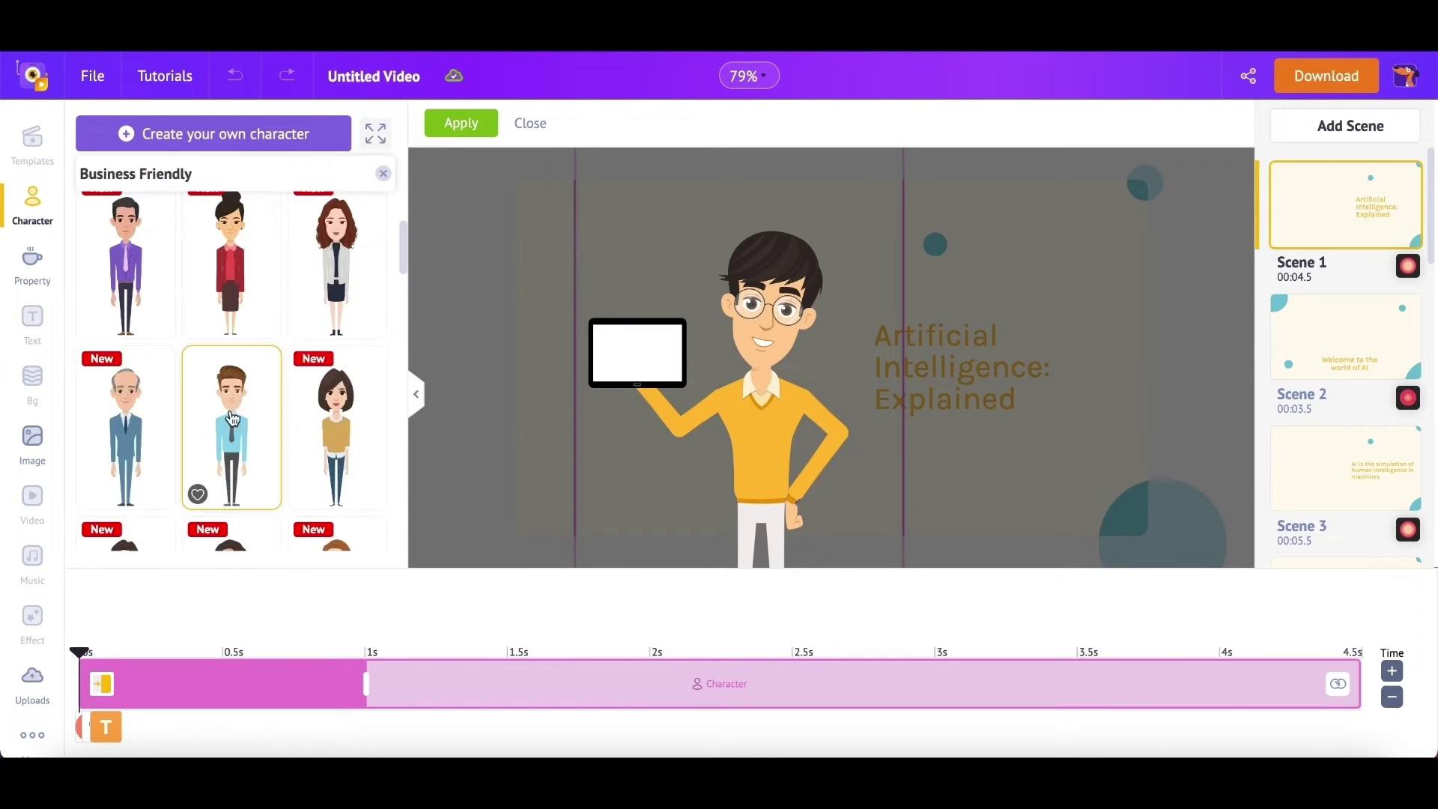
left_click(231, 400)
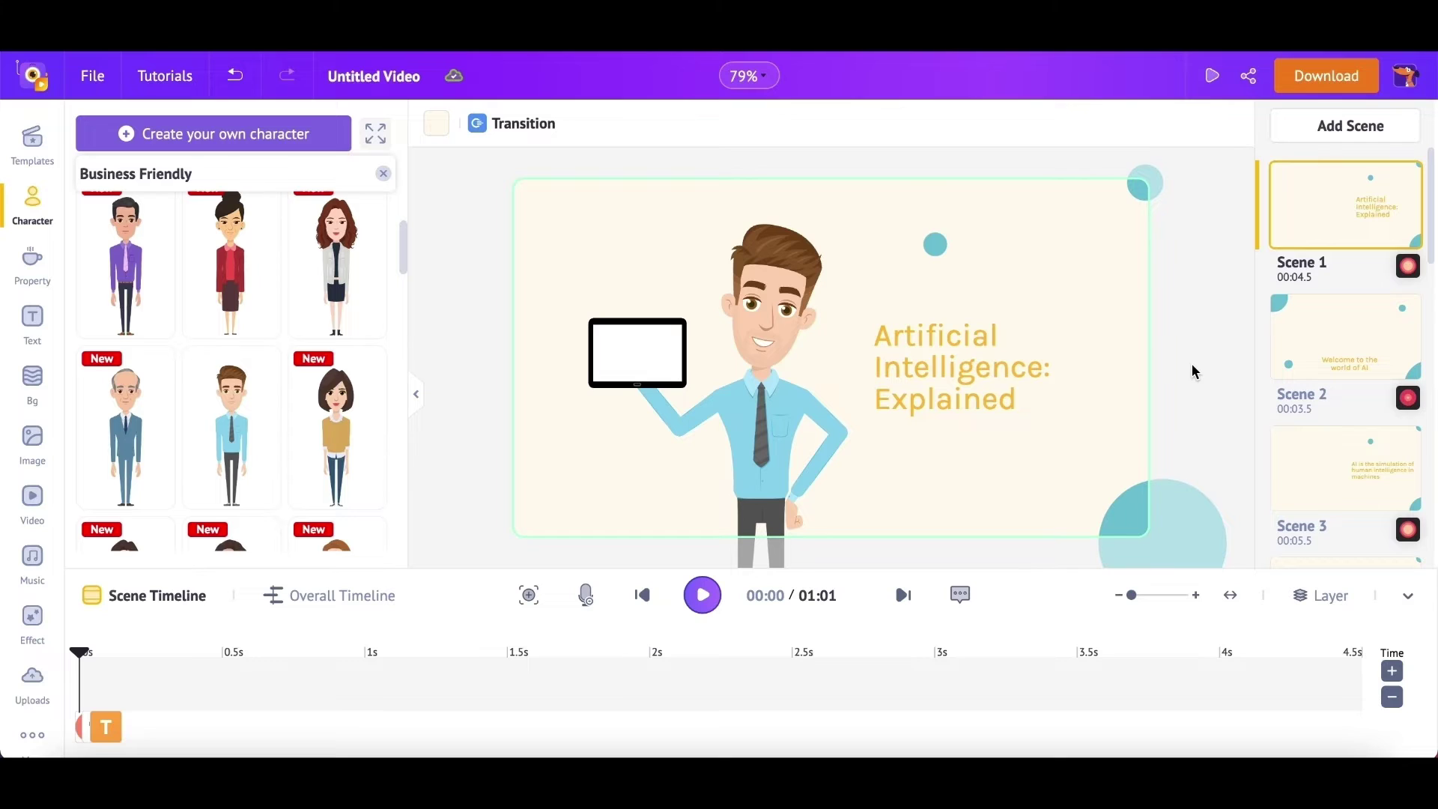
left_click(789, 415)
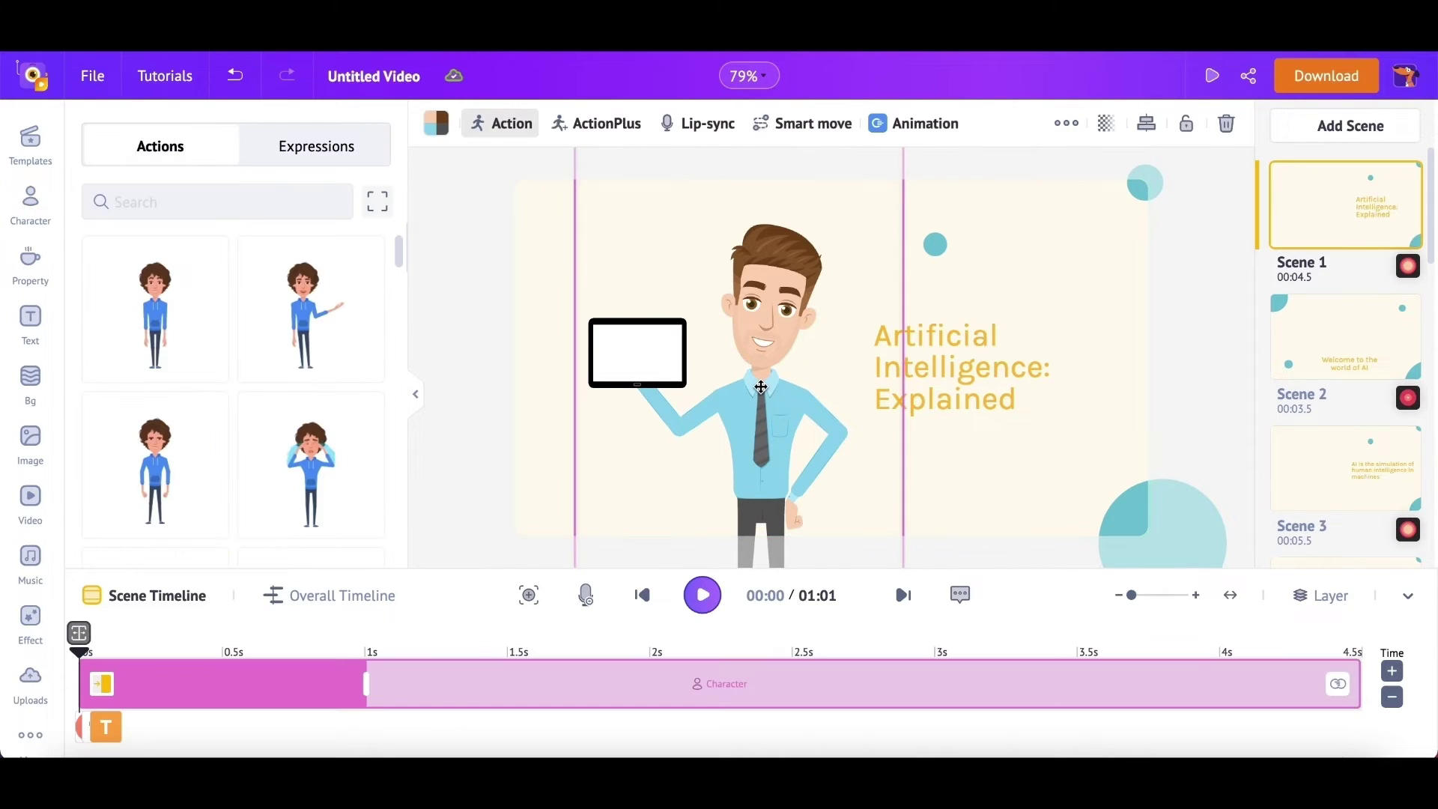
mouse_move(311, 309)
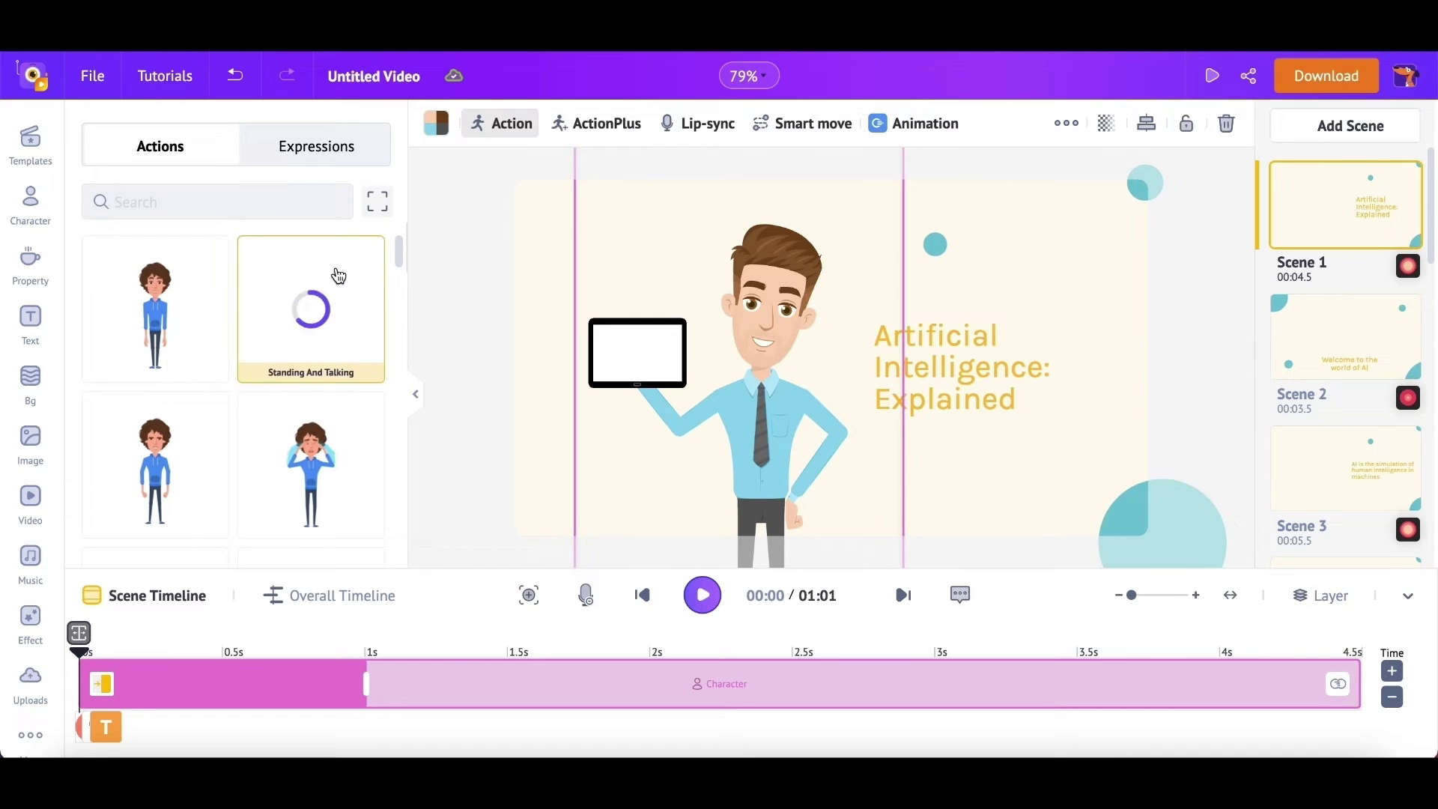
- Search the expanded Actions gallery for 'laptop' and apply the laptop-holding pose to the man
left_click(378, 204)
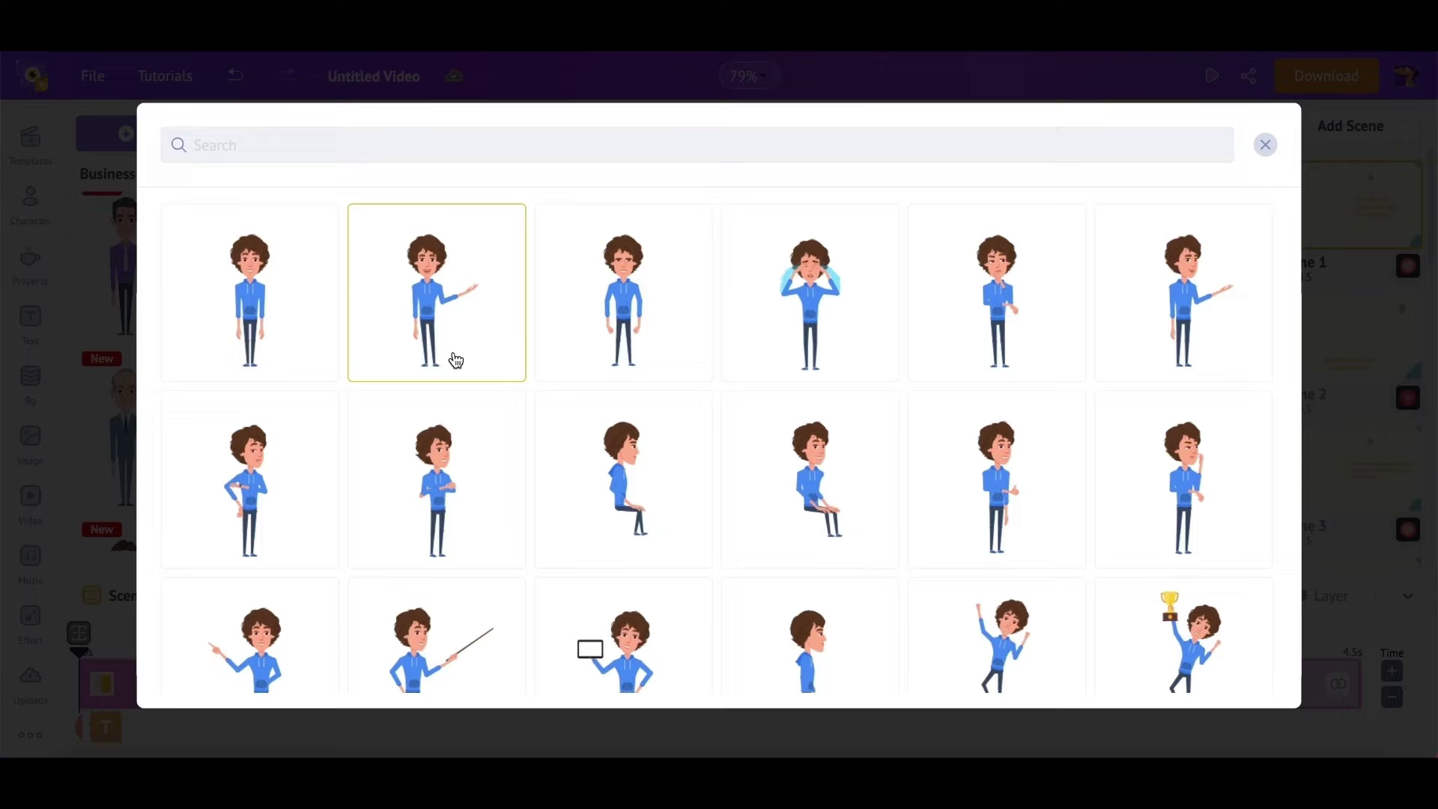
scroll(454, 355, "down", 2)
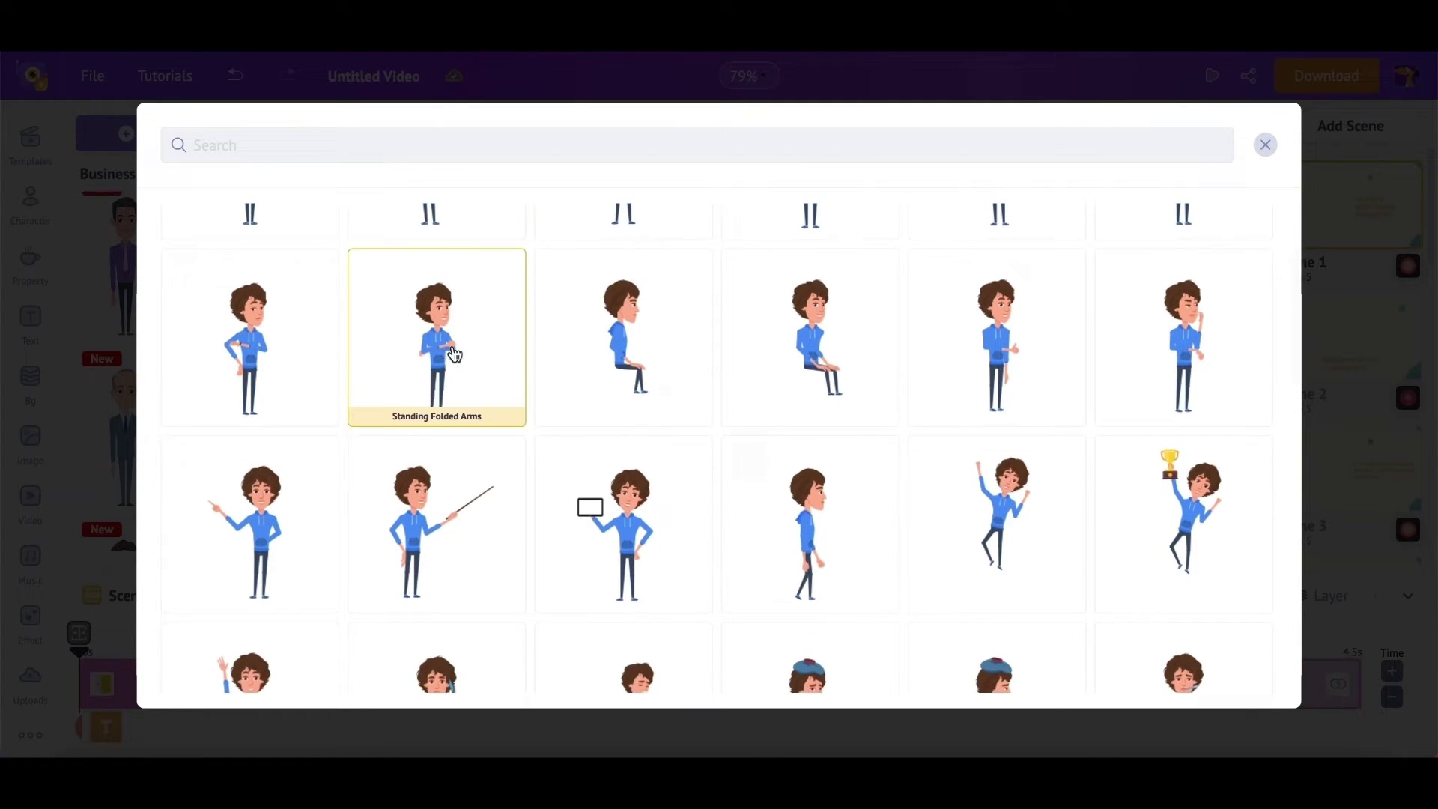
scroll(455, 356, "down", 2)
scroll(454, 355, "down", 2)
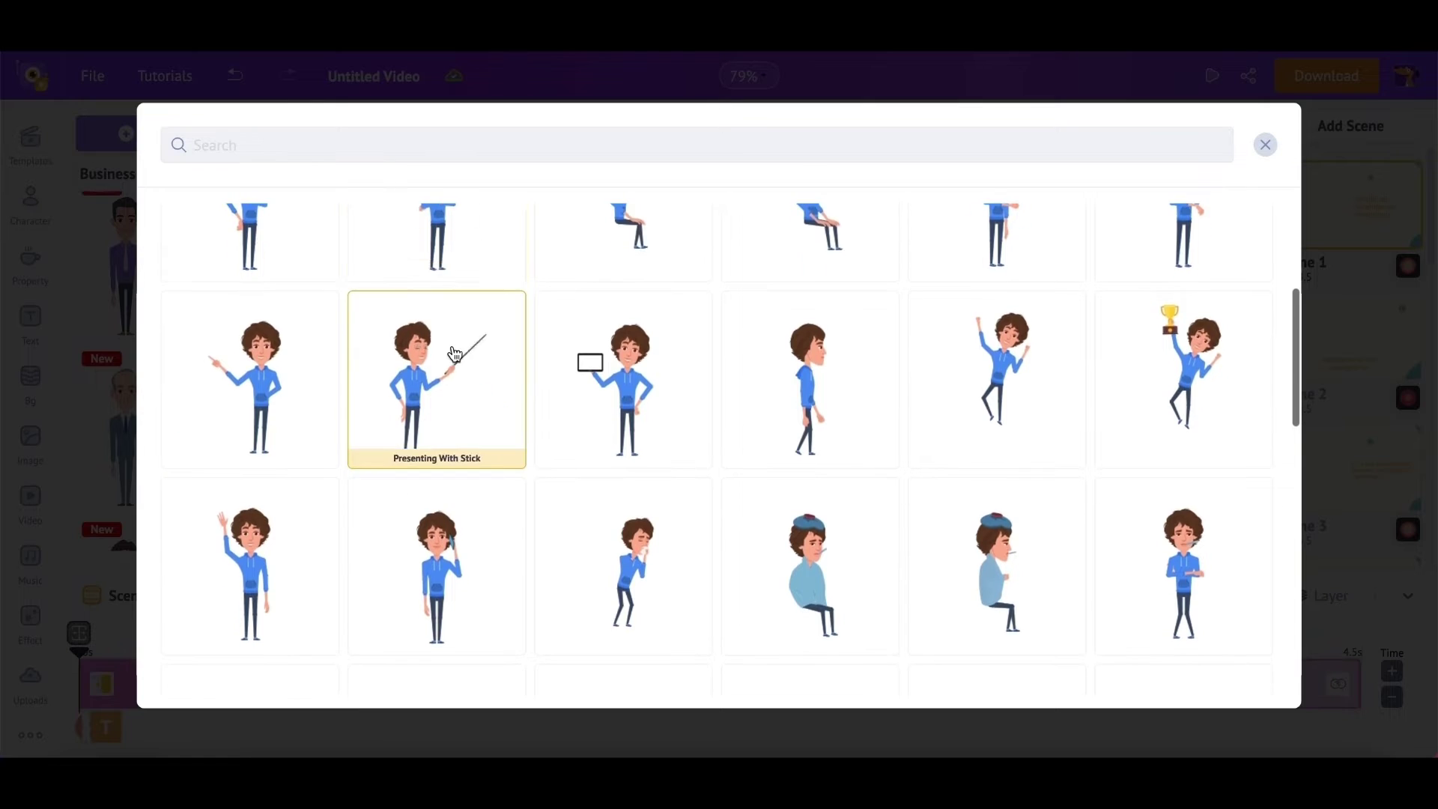
scroll(454, 355, "down", 5)
scroll(453, 352, "down", 2)
left_click(466, 148)
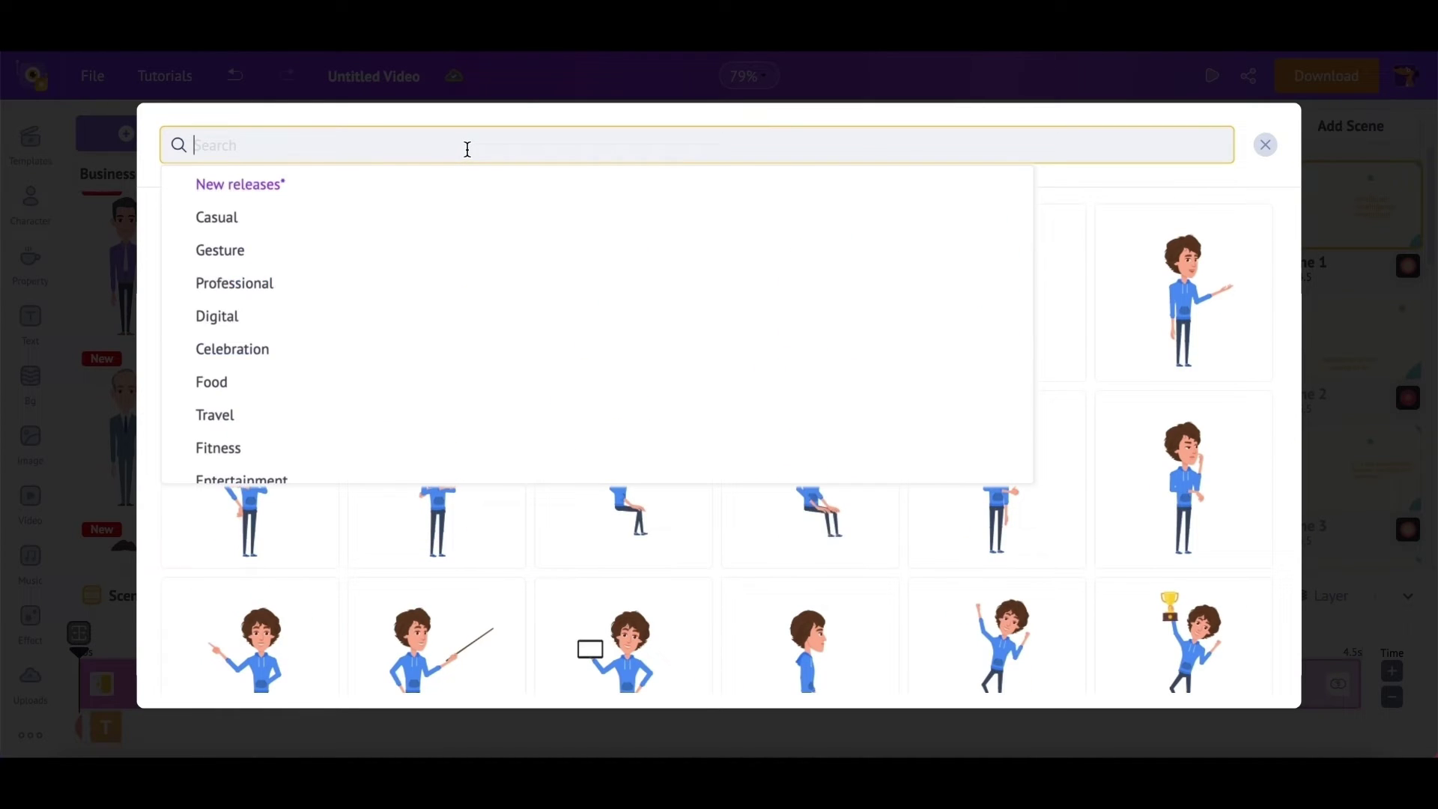
type("l")
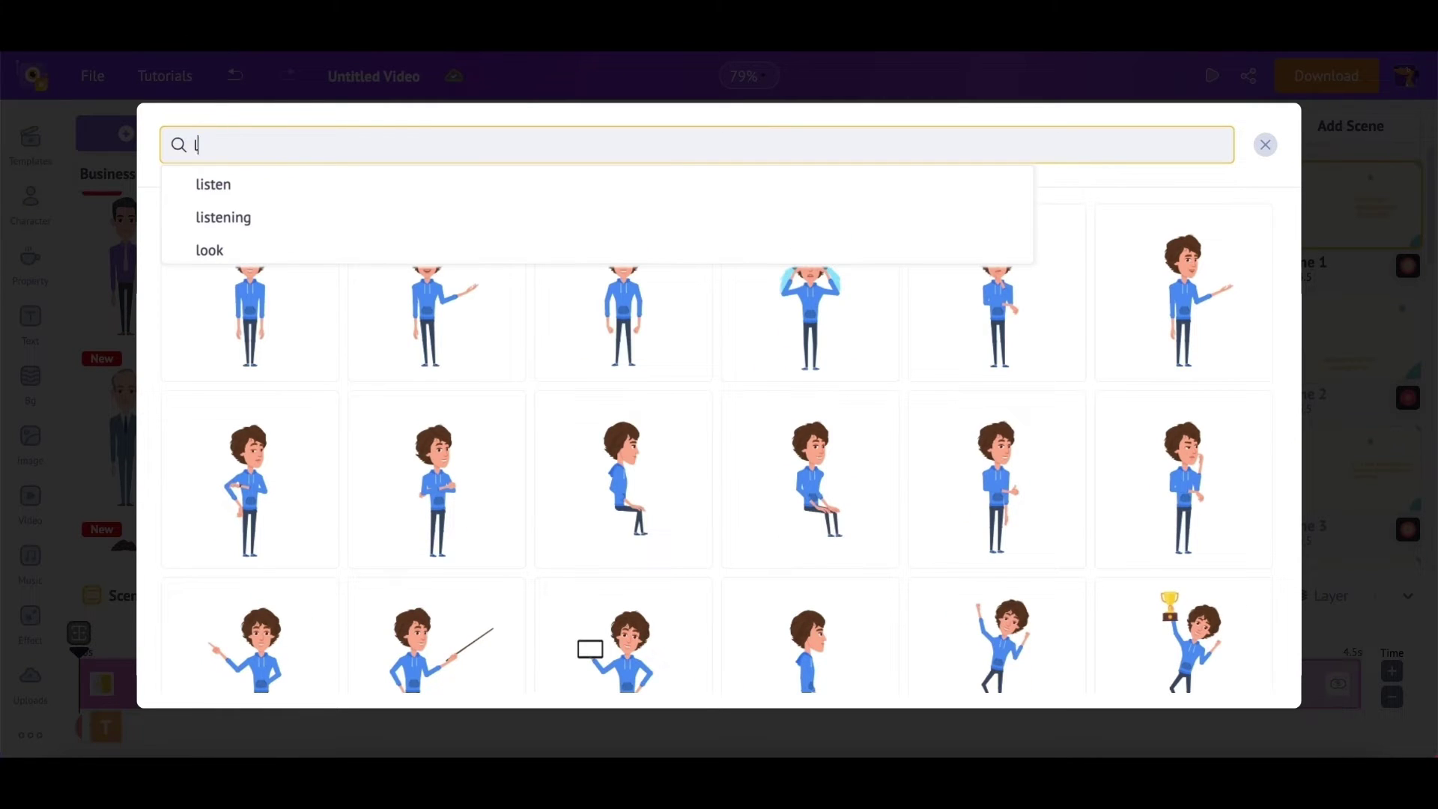
type("ap")
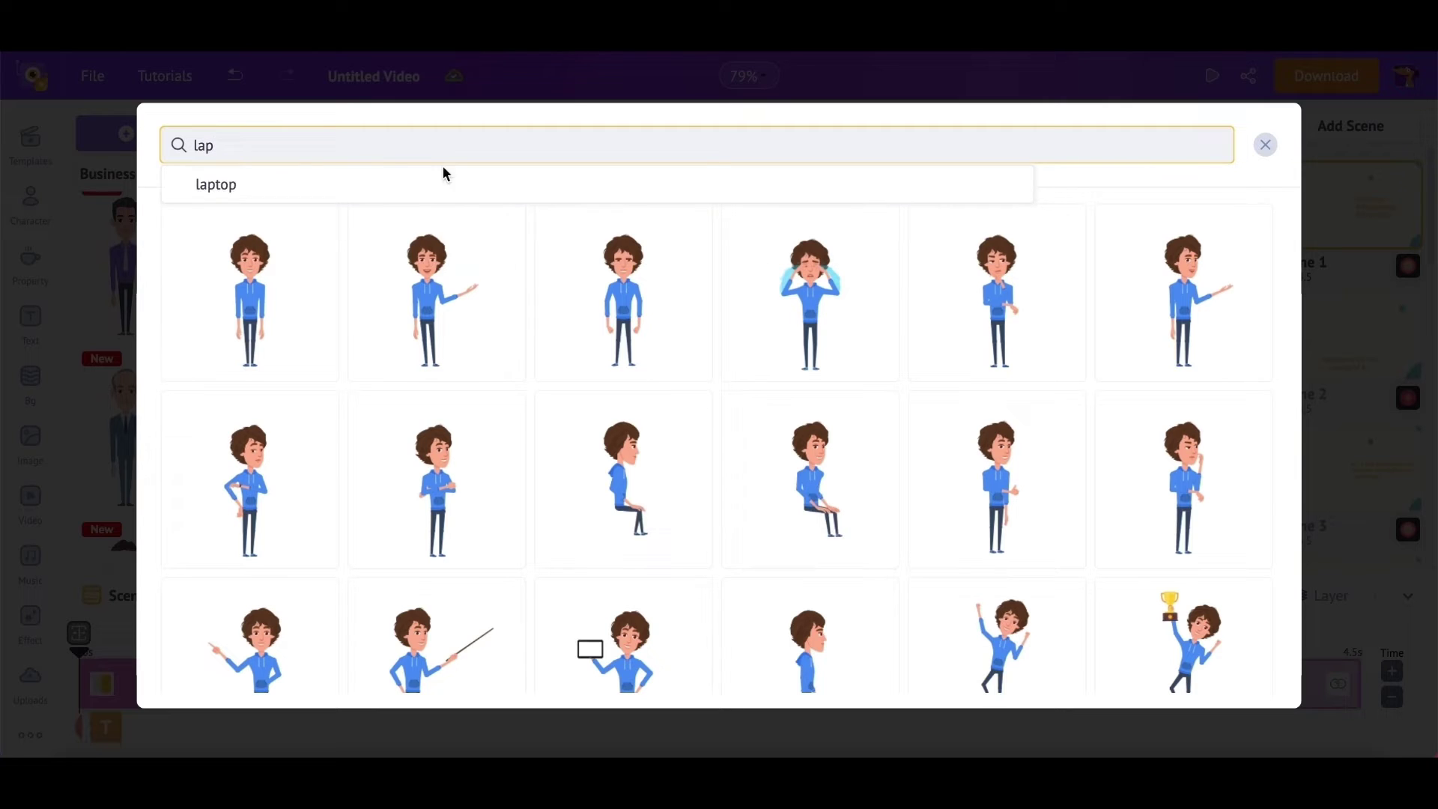
left_click(395, 190)
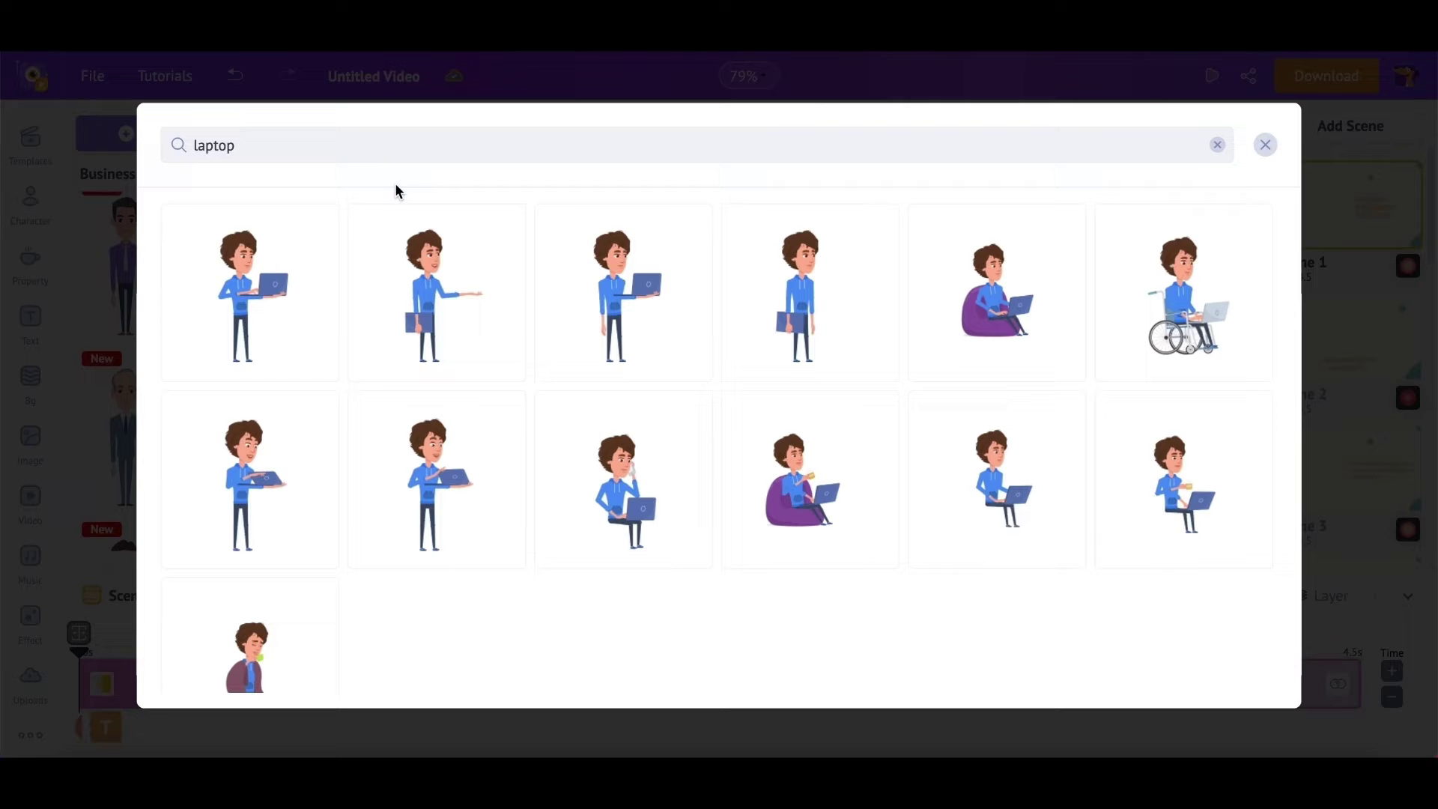
left_click(254, 303)
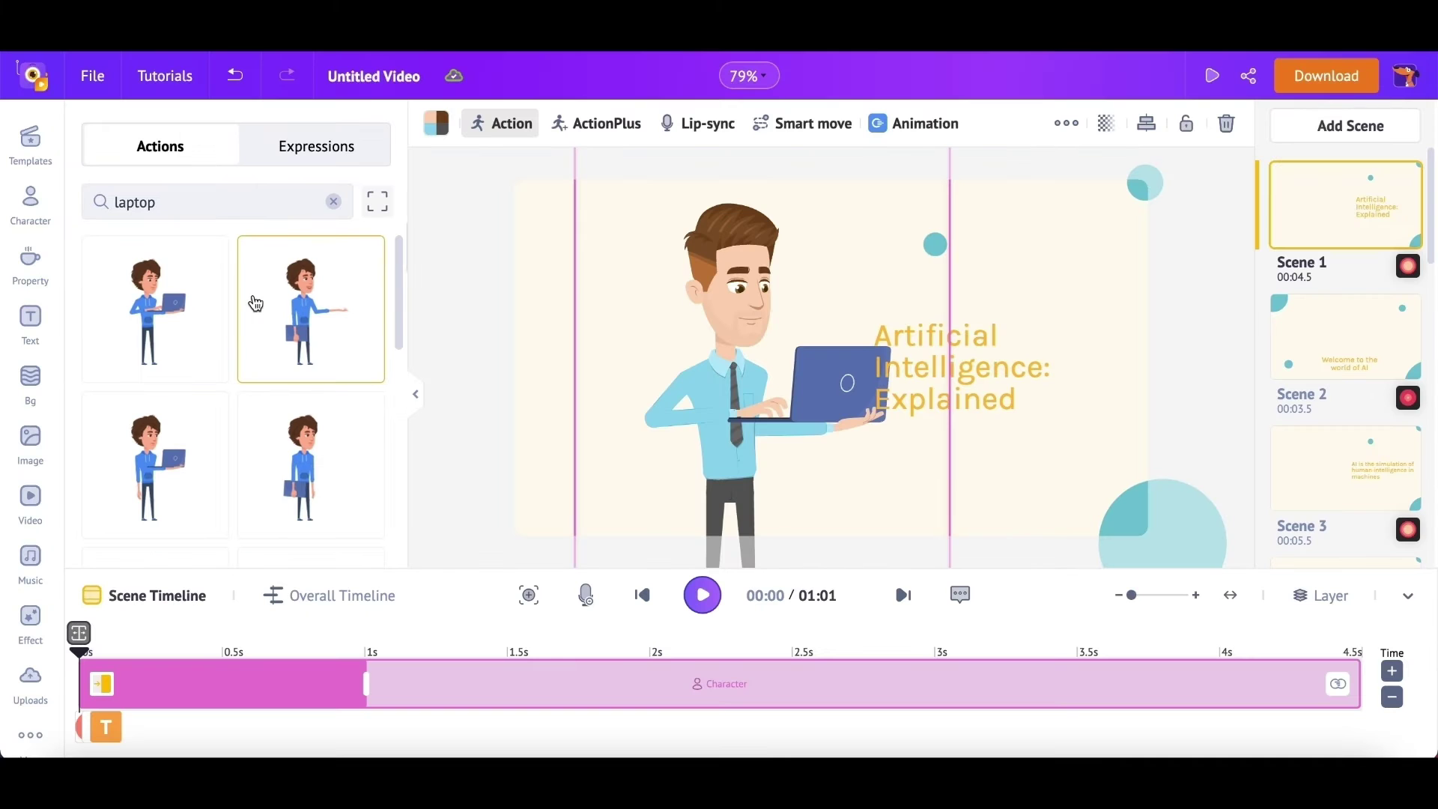
- Shift the businessman left and move the title text closer to him
left_click_drag(729, 371, 670, 370)
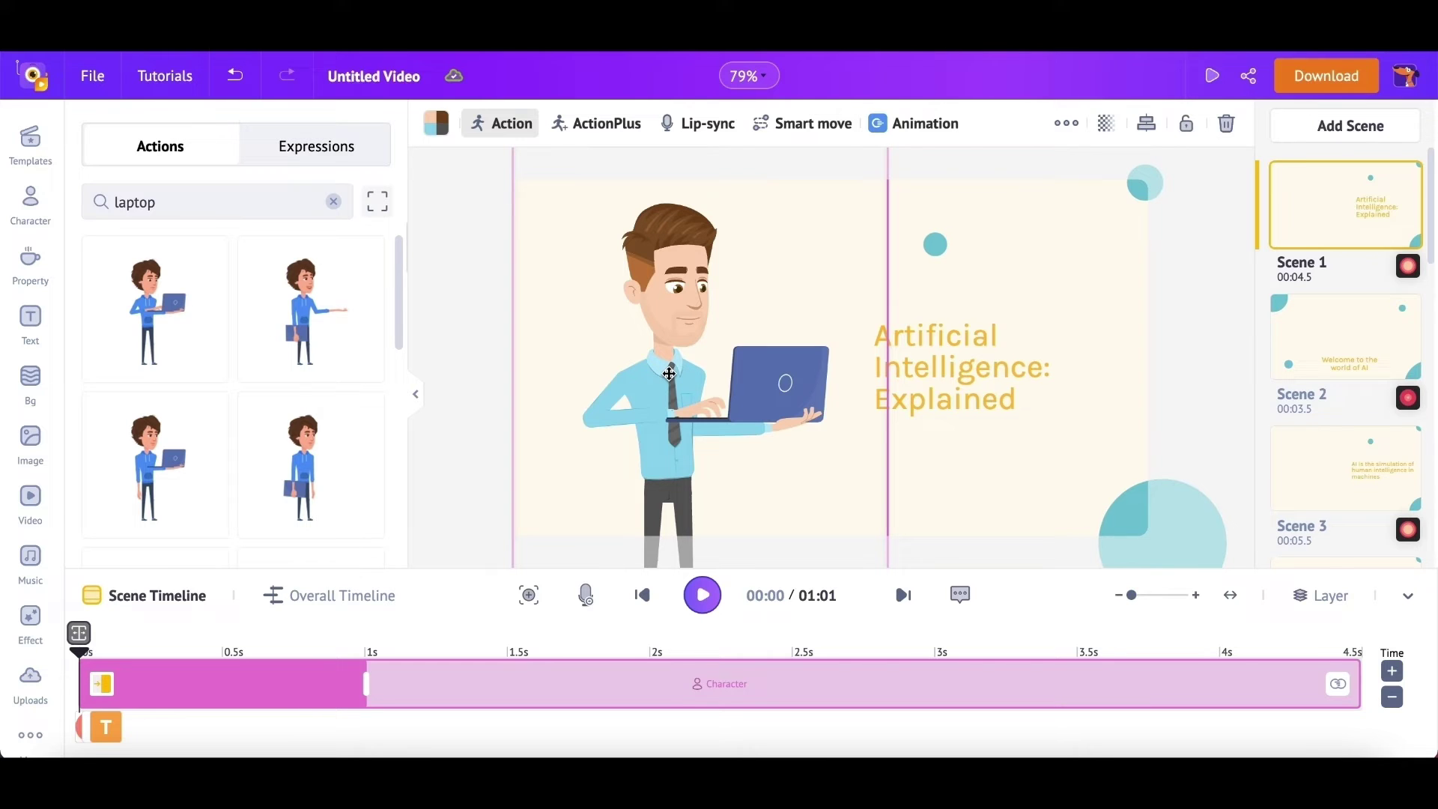
left_click(668, 374)
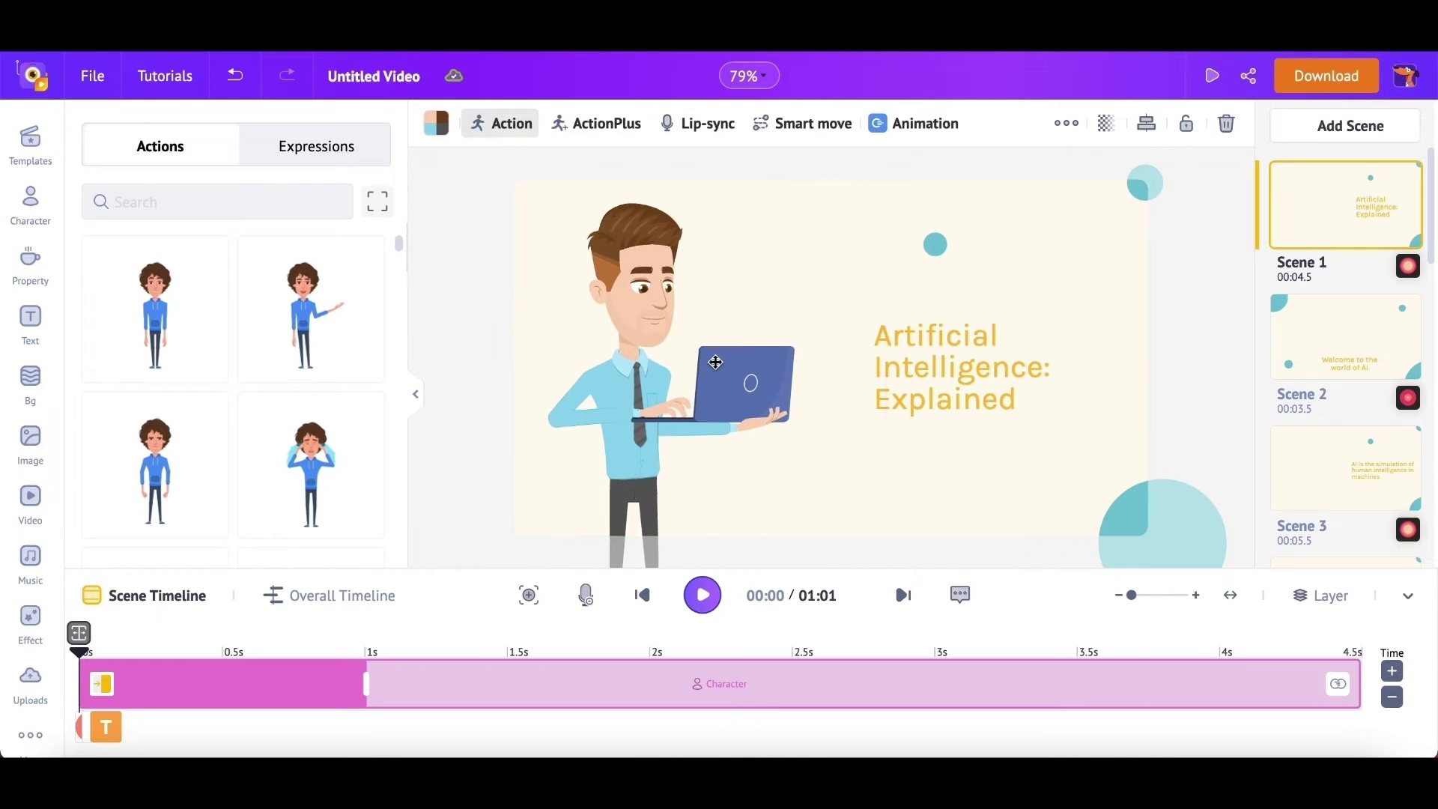
mouse_move(925, 338)
left_mouse_down()
mouse_move(819, 337)
mouse_move(856, 357)
left_mouse_up()
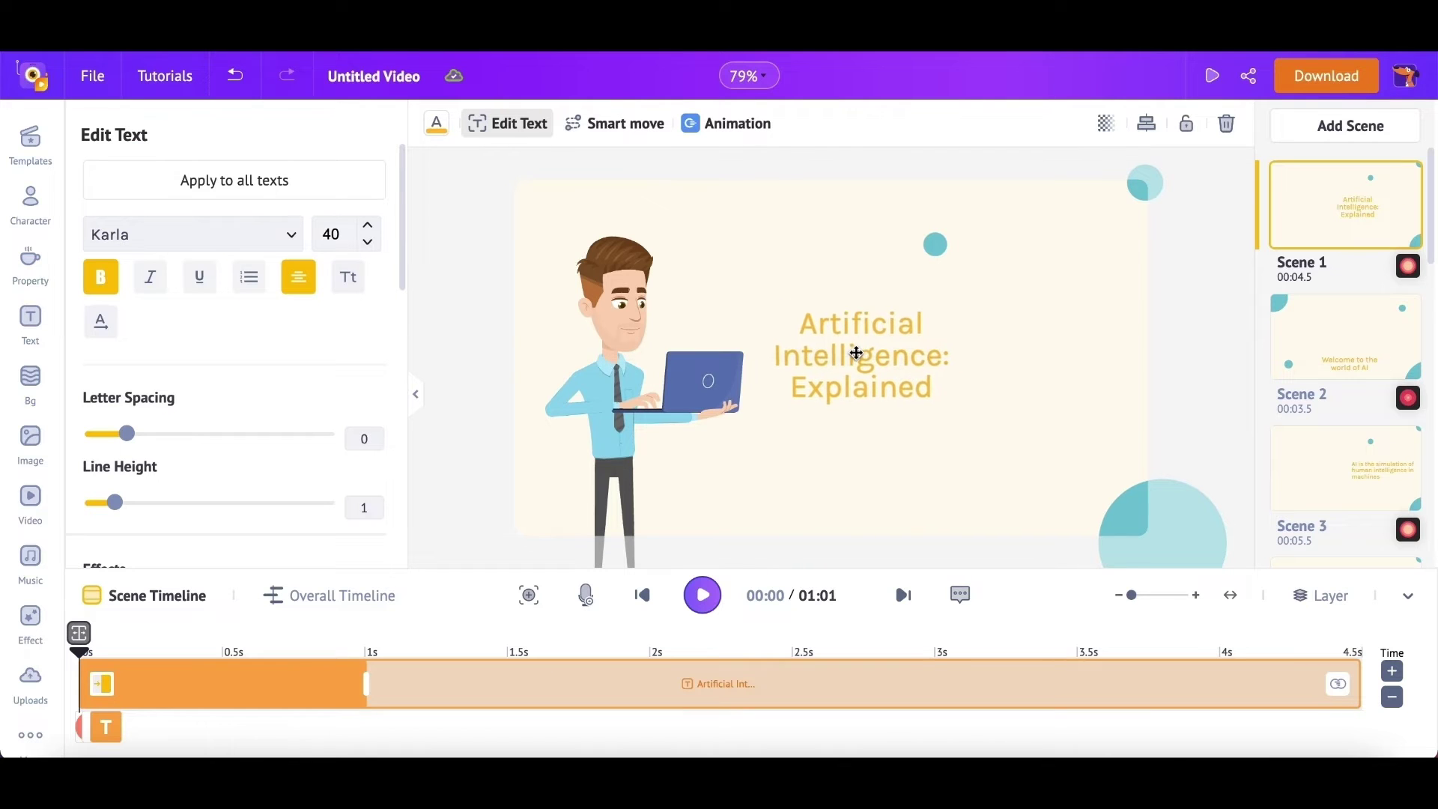
left_click(860, 417)
scroll(236, 305, "down", 1)
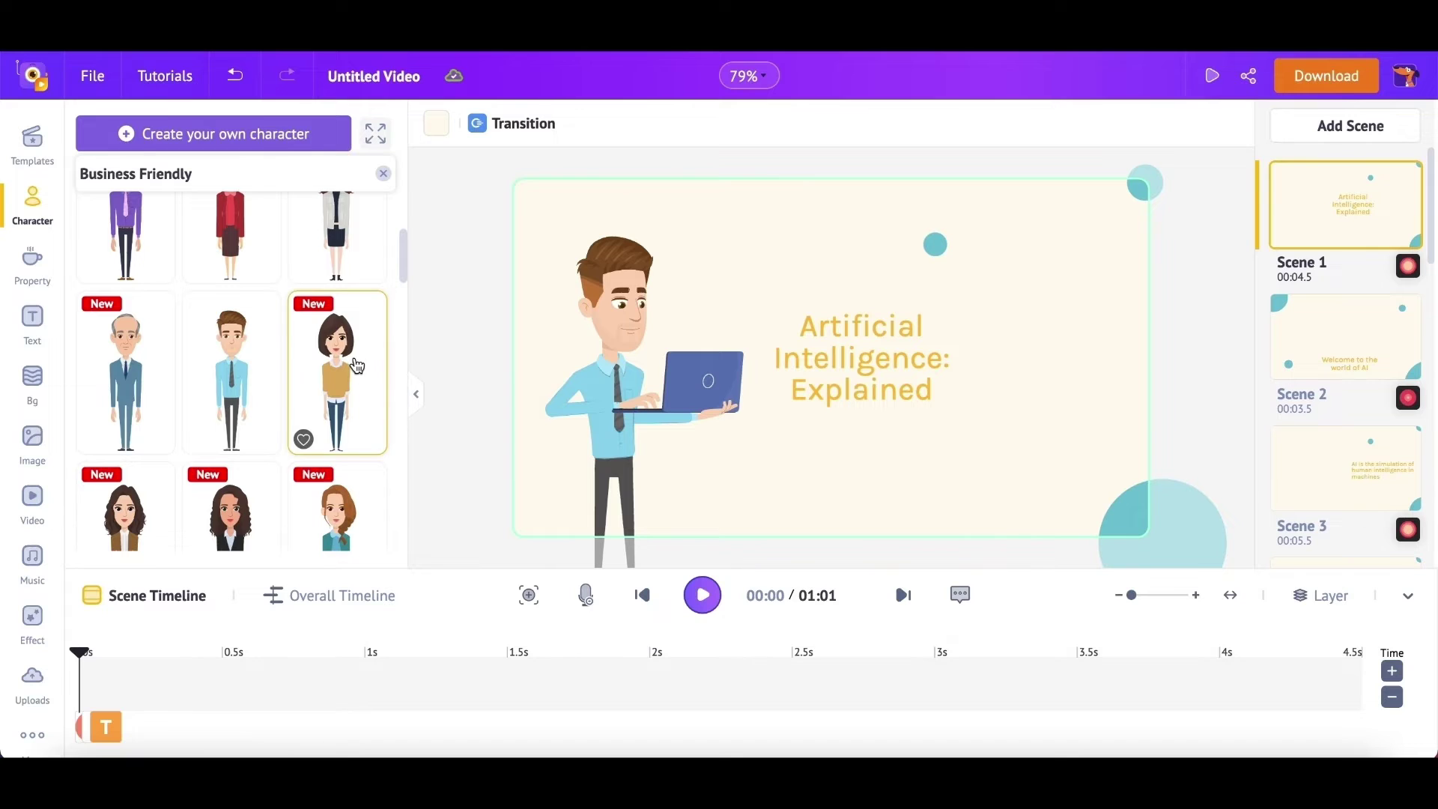
- Add a woman on the right, give her a tablet-holding pose, and nudge her into place
left_click_drag(353, 372, 1065, 435)
left_click(312, 202)
type("l")
key("BackSpace")
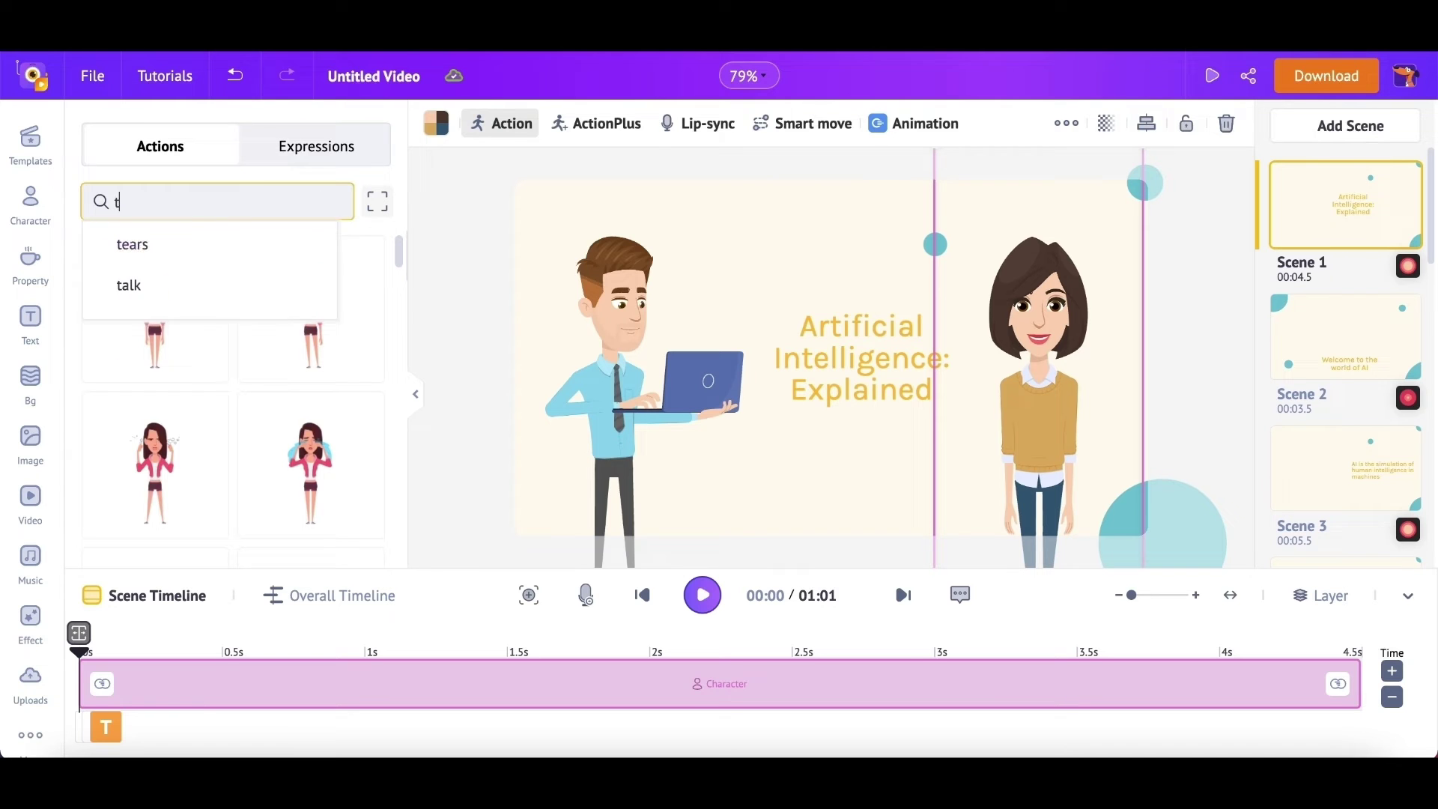
type("tablet")
left_click(284, 427)
left_click(835, 371)
left_click_drag(1079, 450, 1068, 450)
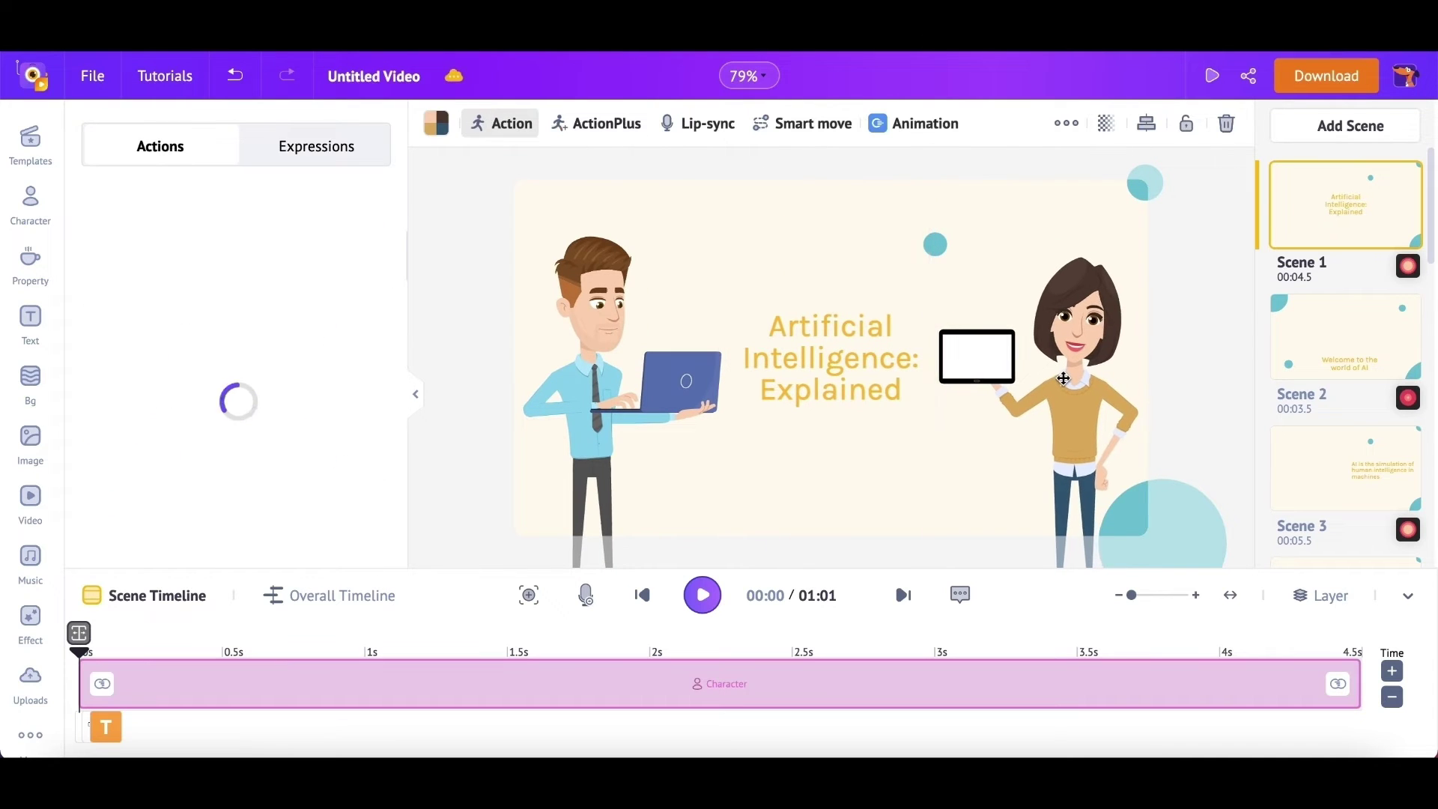
left_click(871, 516)
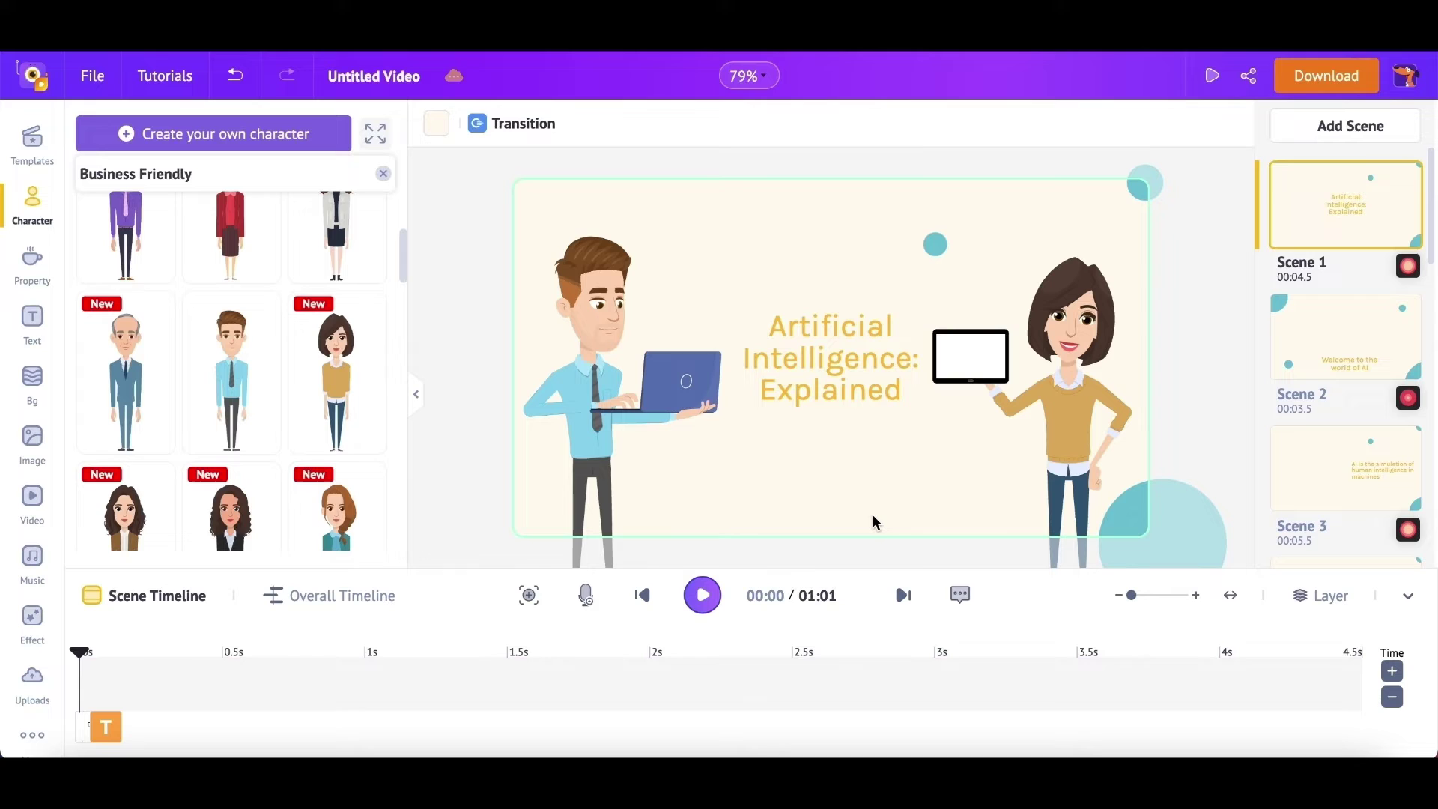
left_click_drag(1045, 438, 1046, 443)
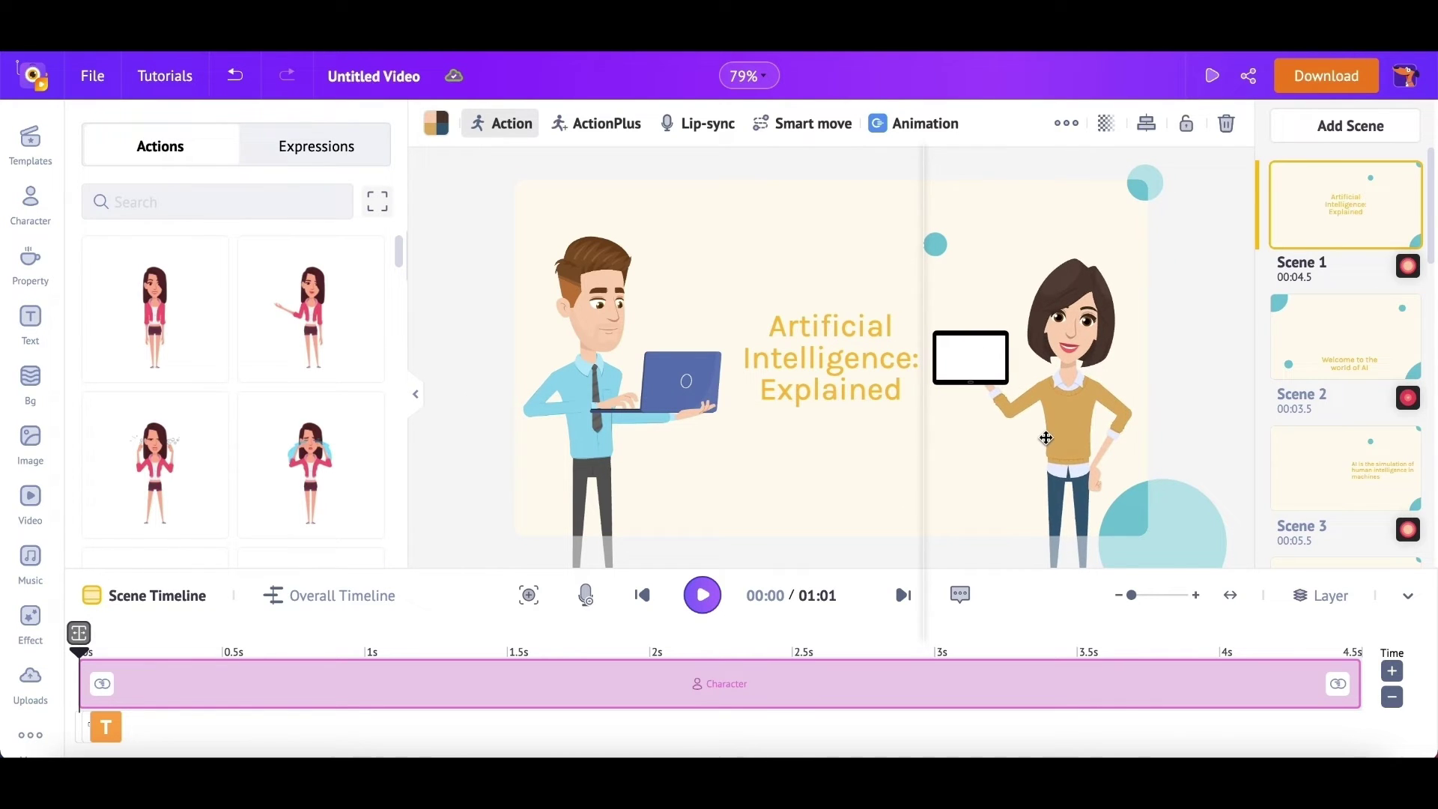
left_click(877, 540)
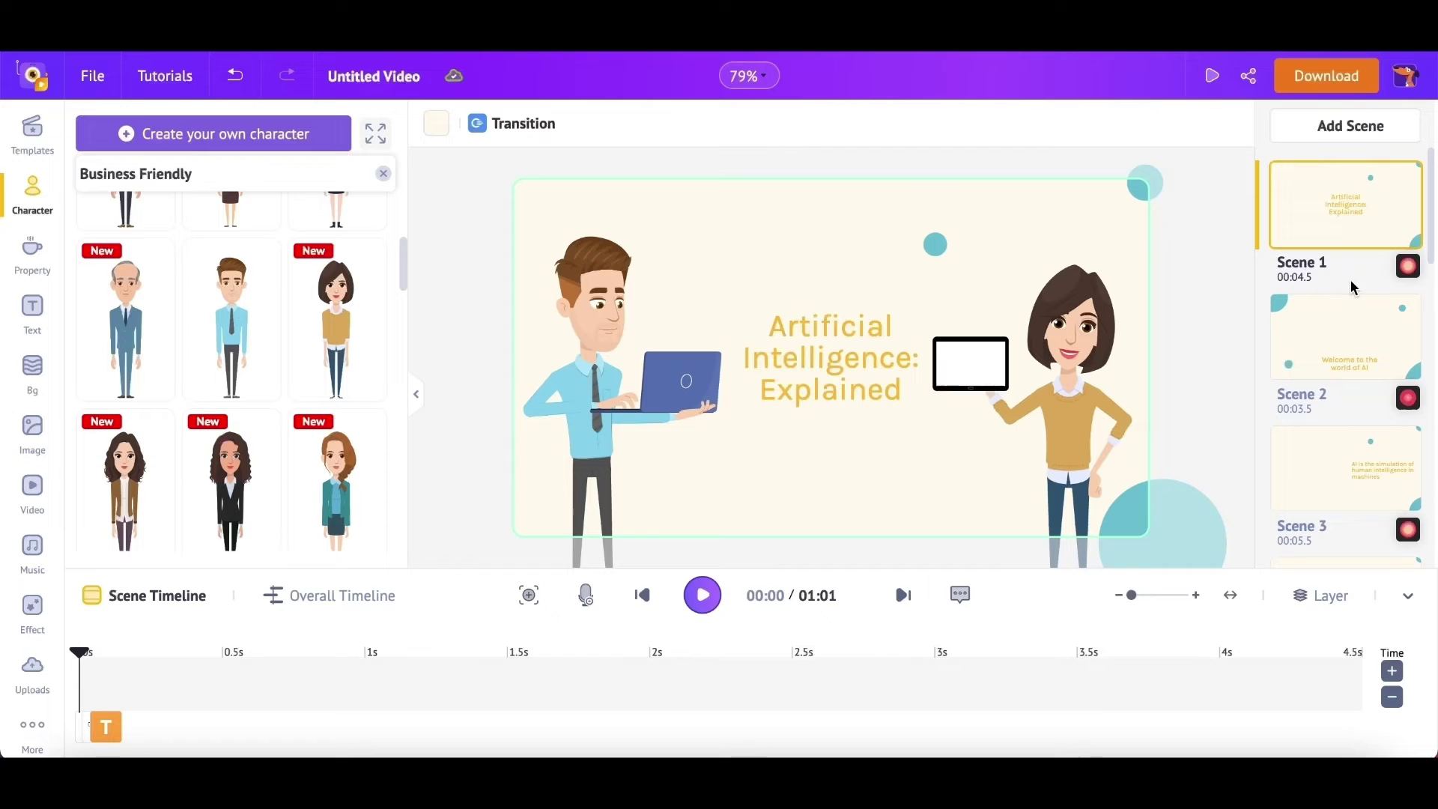
- Switch to Scene 2 and rewrite its caption as 'Let's Enter The World Of AI'
left_click(1339, 340)
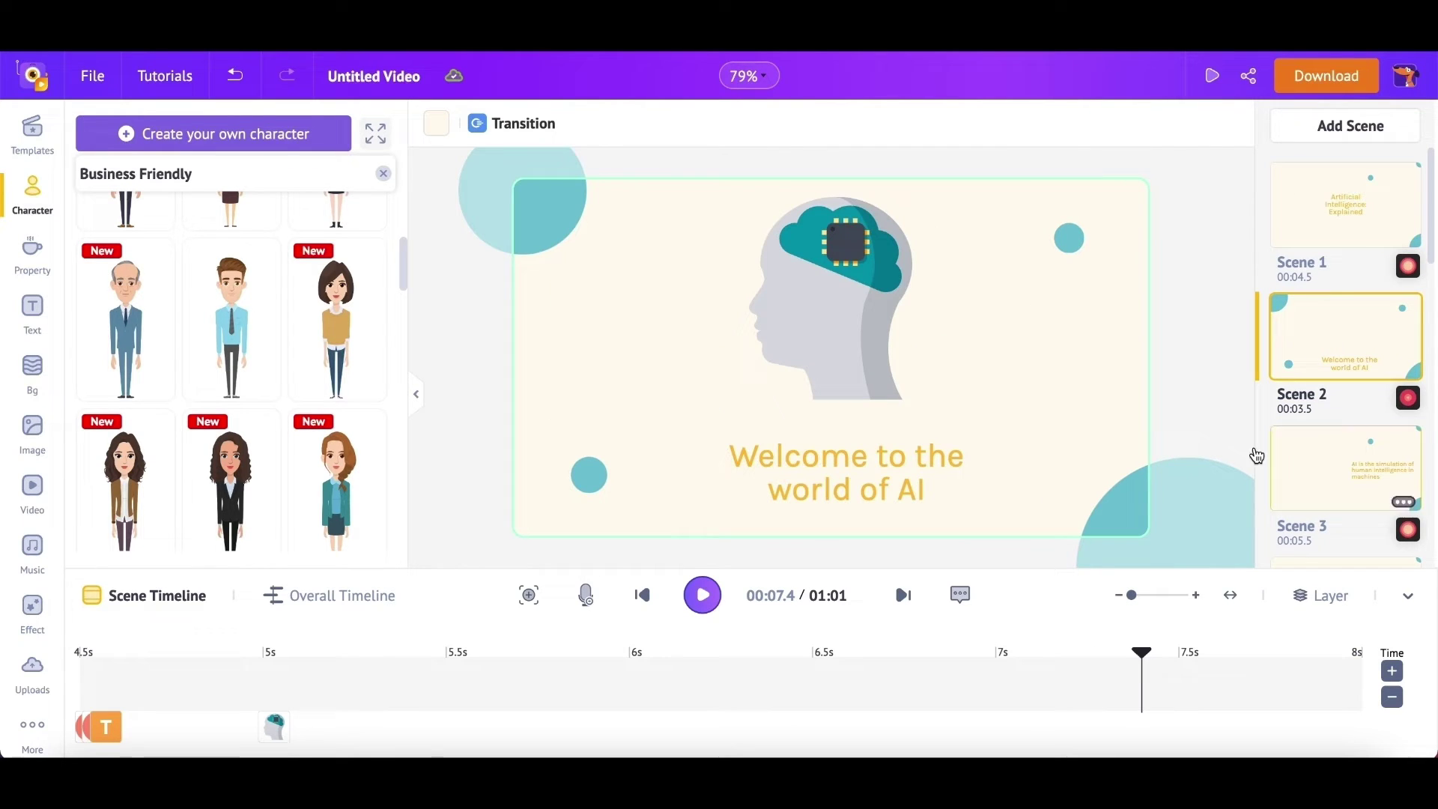
left_click(929, 481)
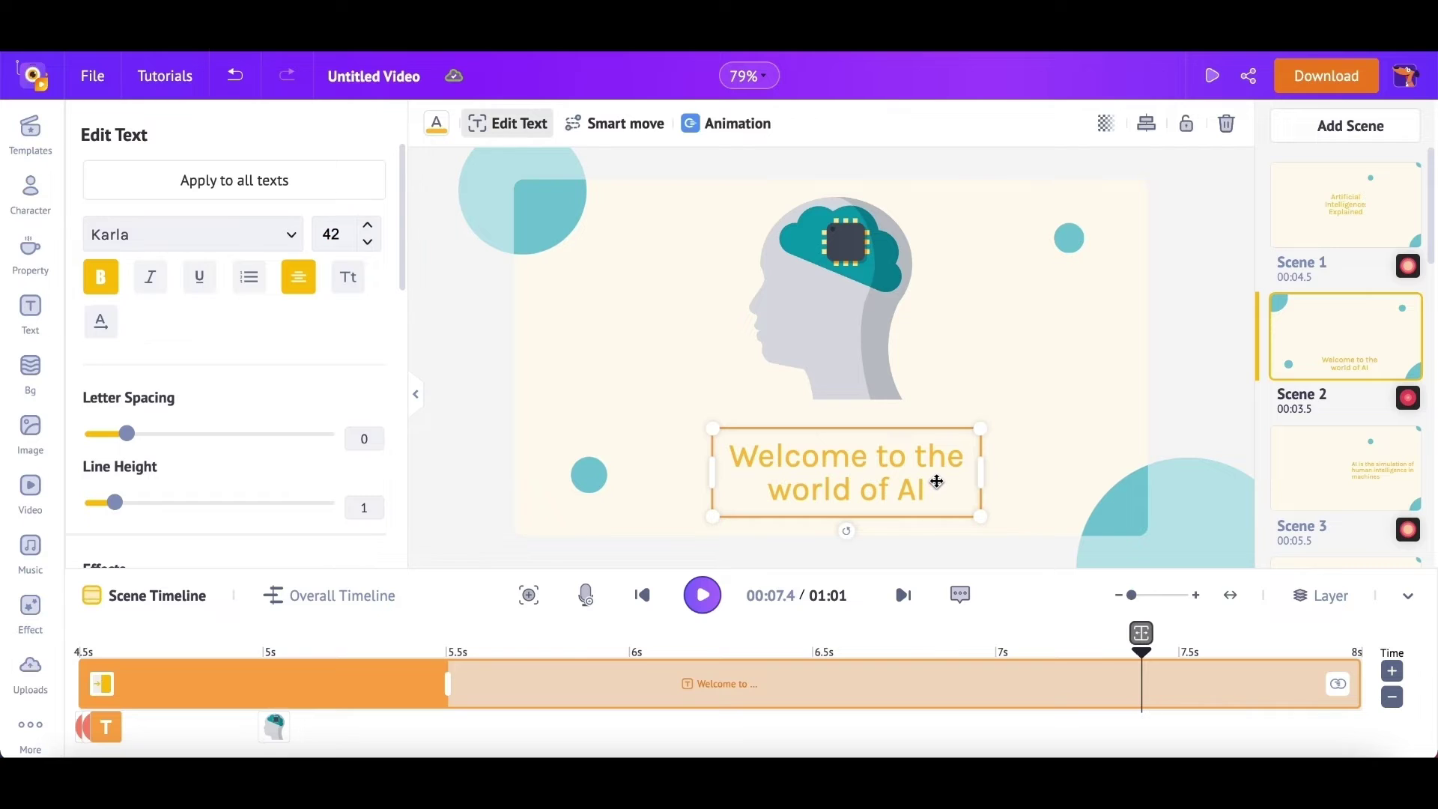
double_click(937, 481)
type("Let's")
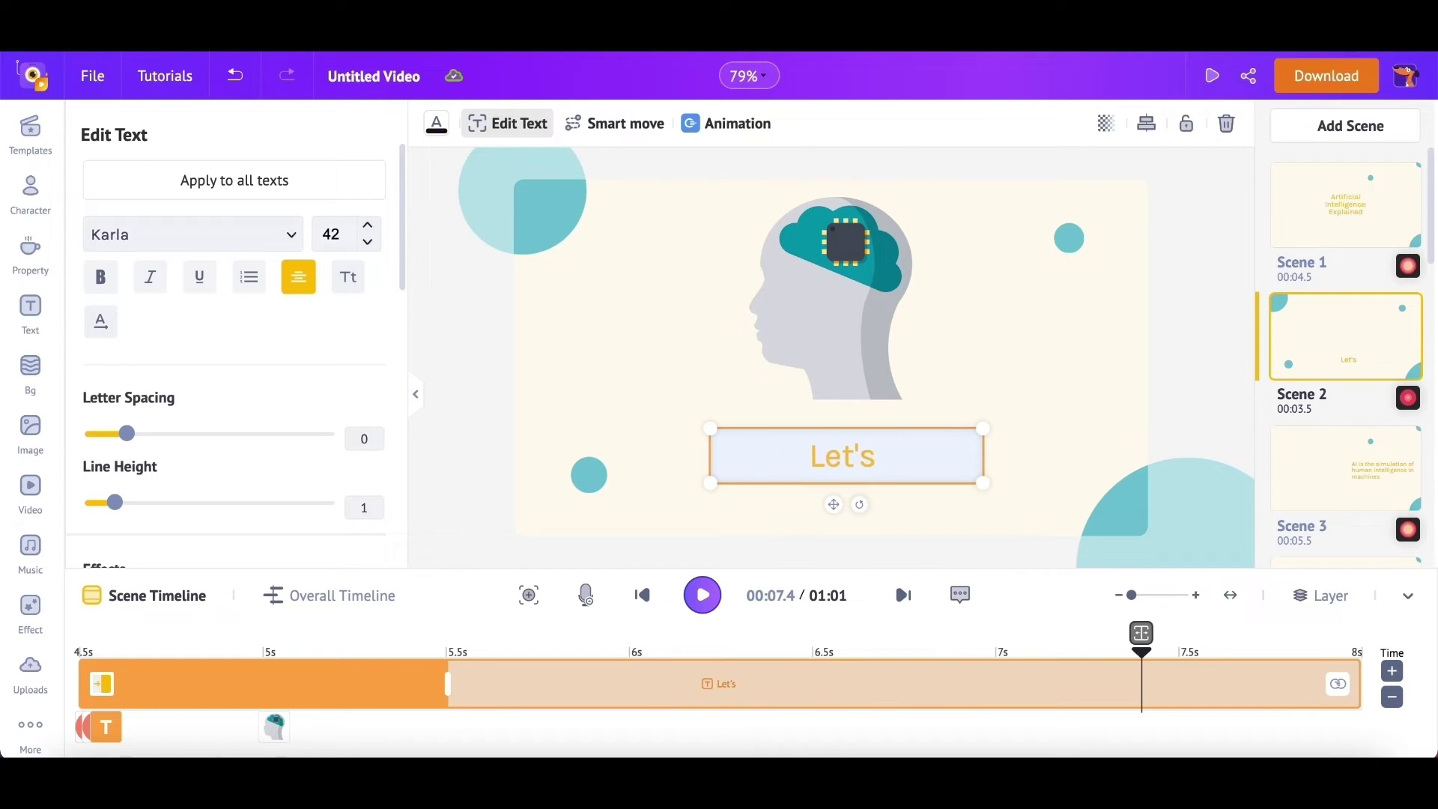
type(" Enter The World Of AI")
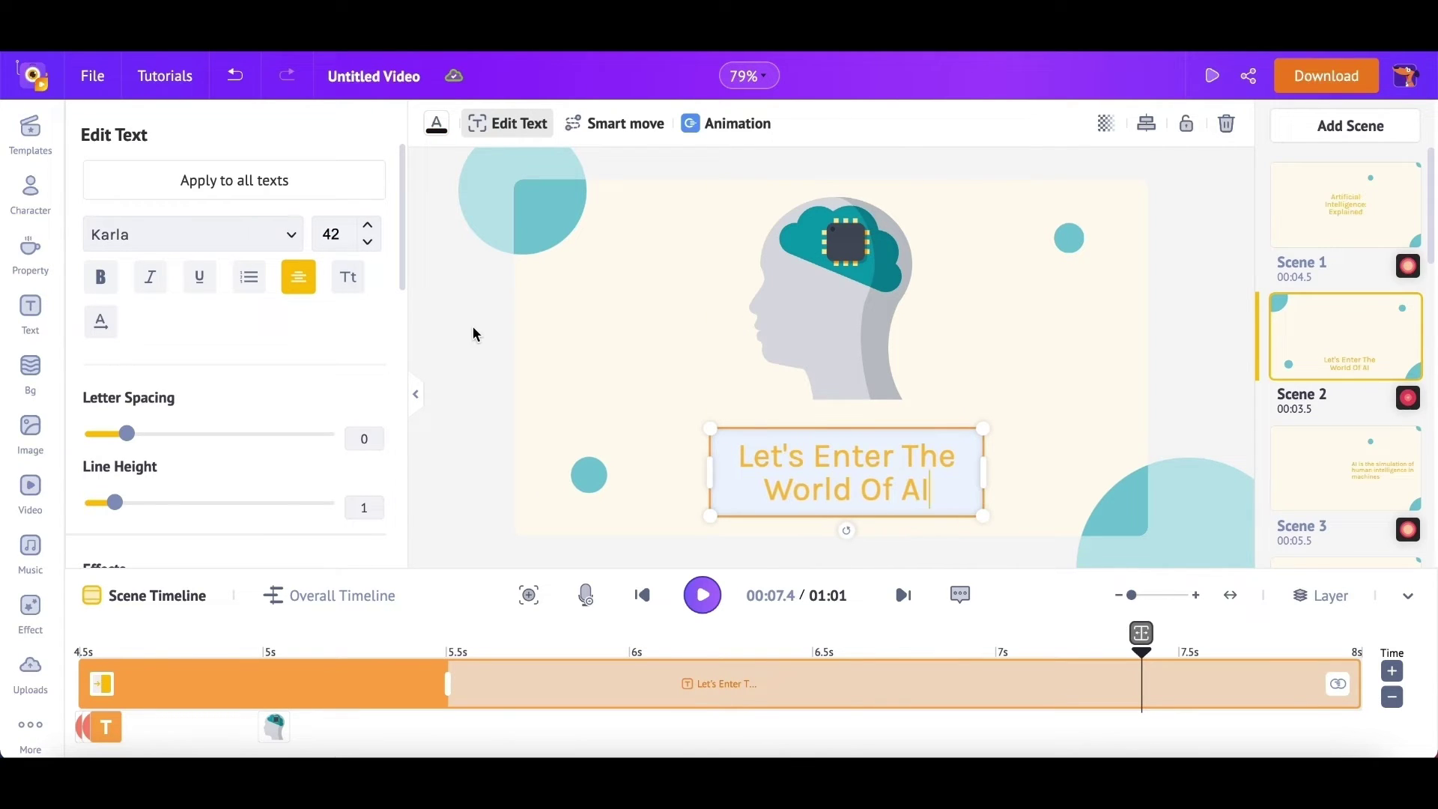
key("ctrl+a")
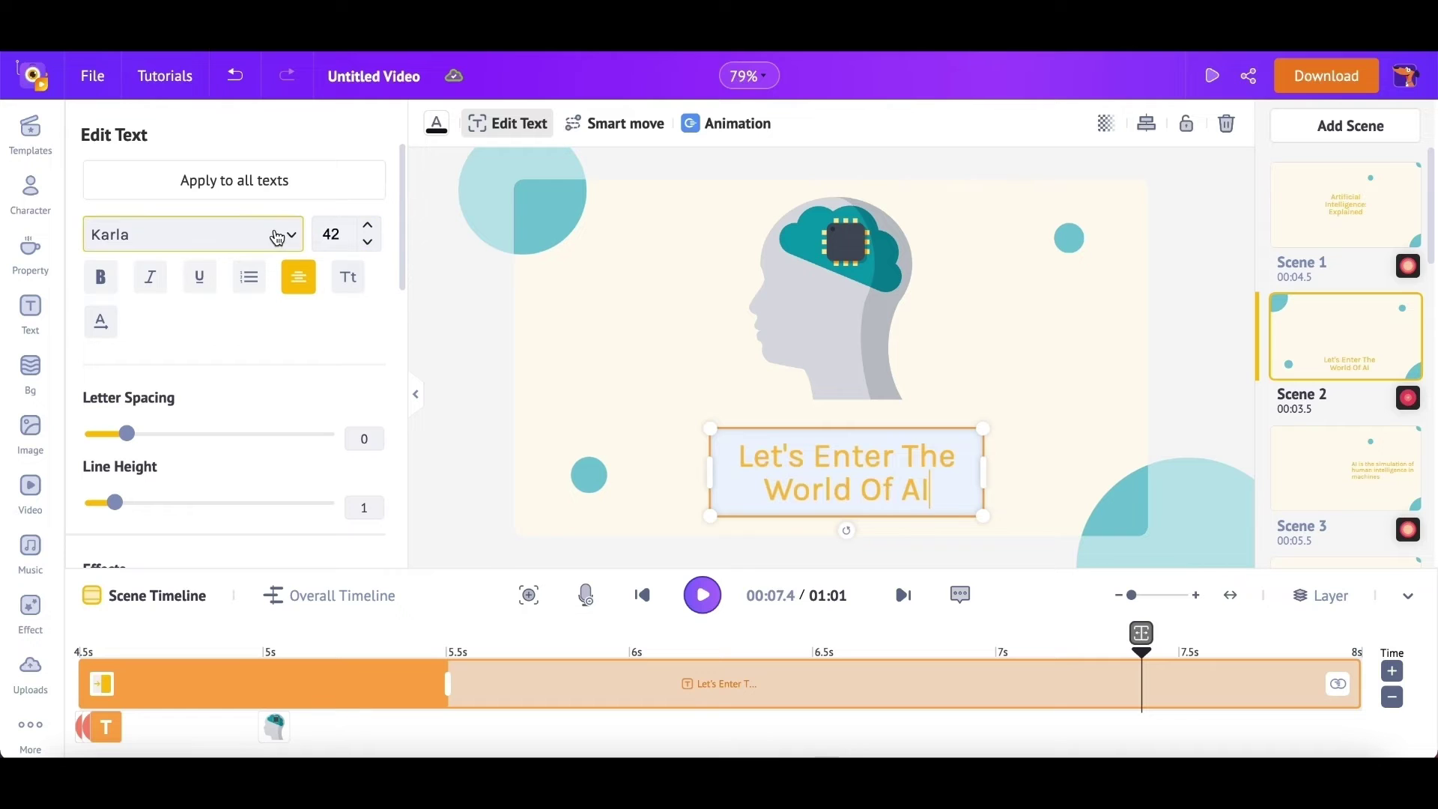
- Set the caption font to Lato, size 40, with centred alignment
left_click(280, 235)
scroll(247, 307, "down", 1)
scroll(237, 276, "down", 3)
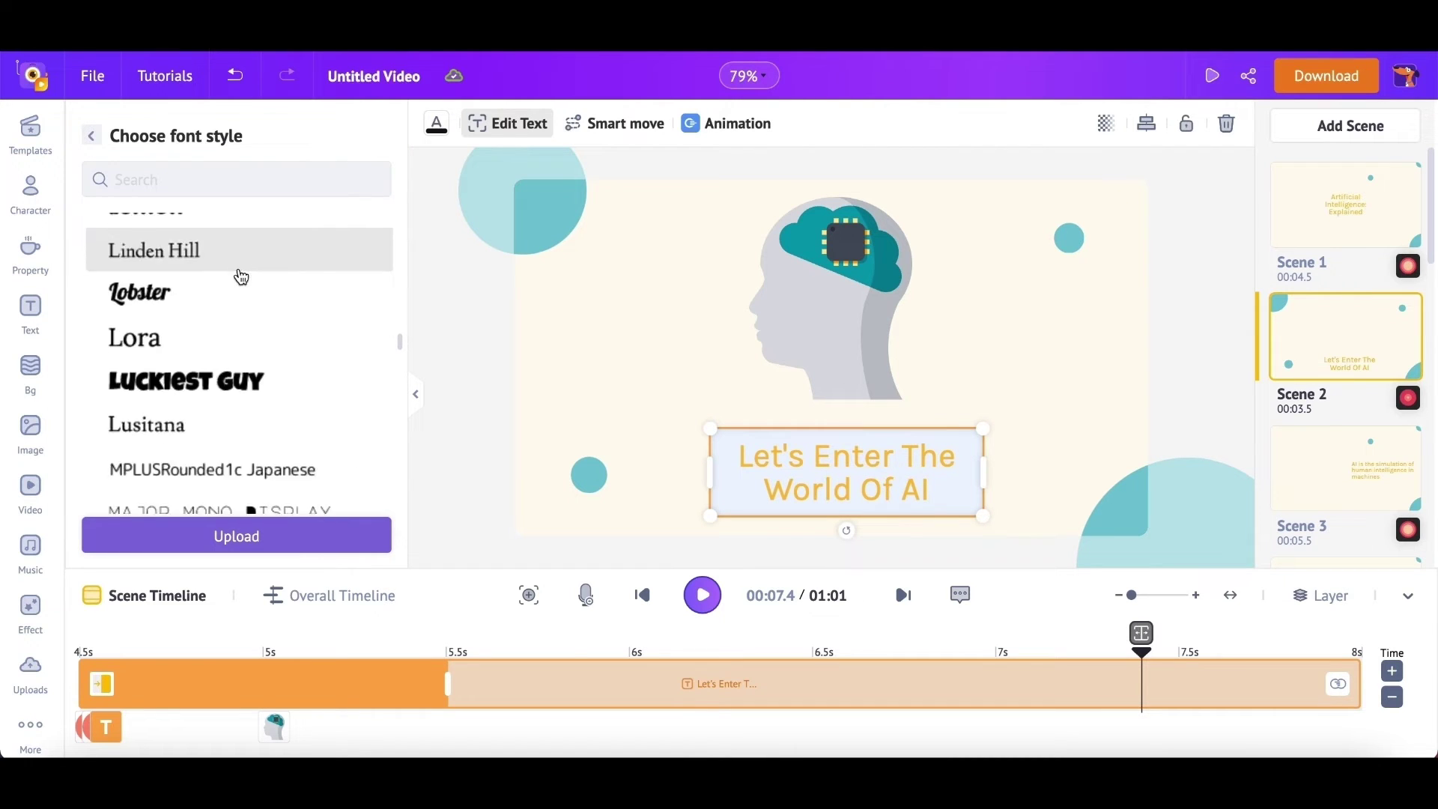
scroll(240, 277, "up", 2)
left_click(241, 261)
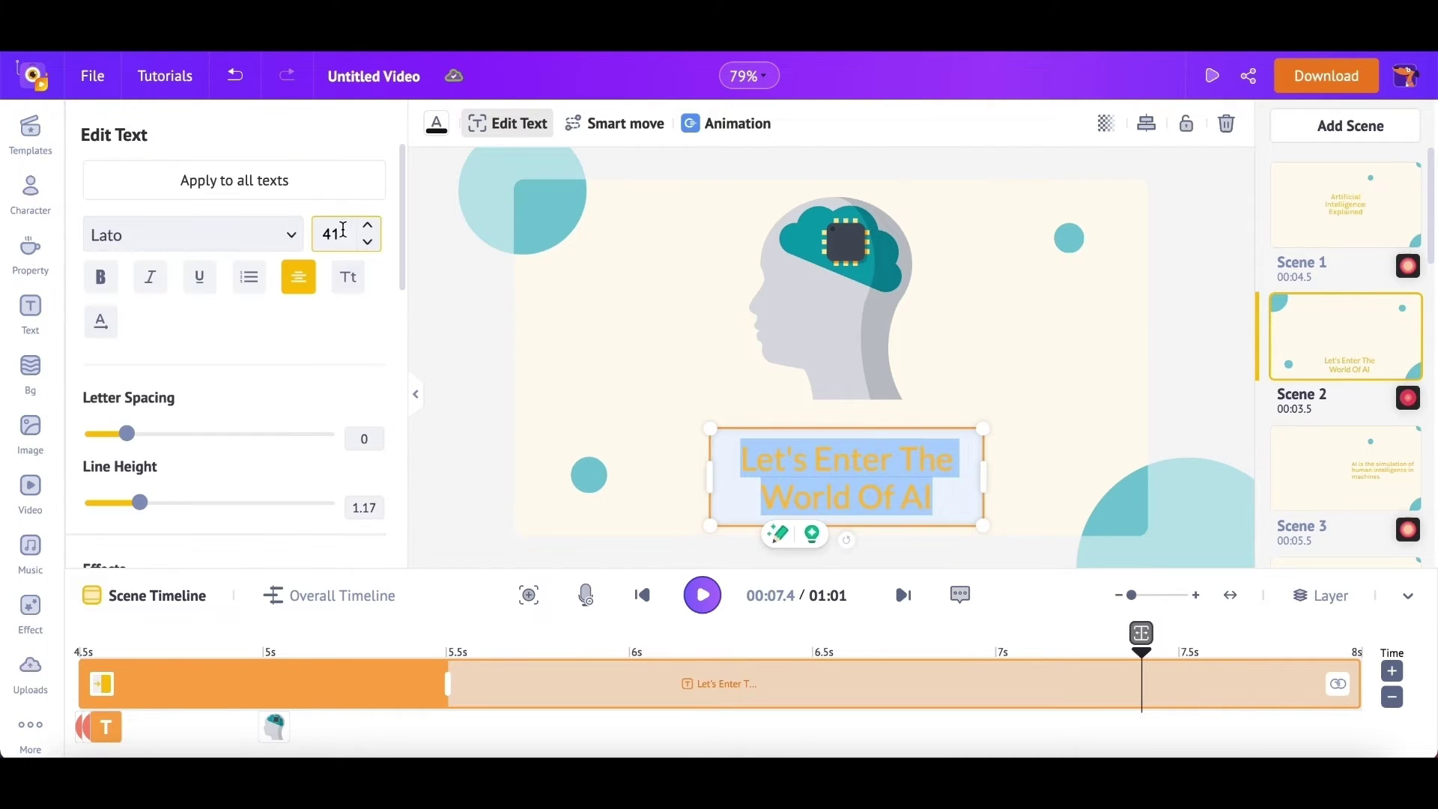
left_click(337, 235)
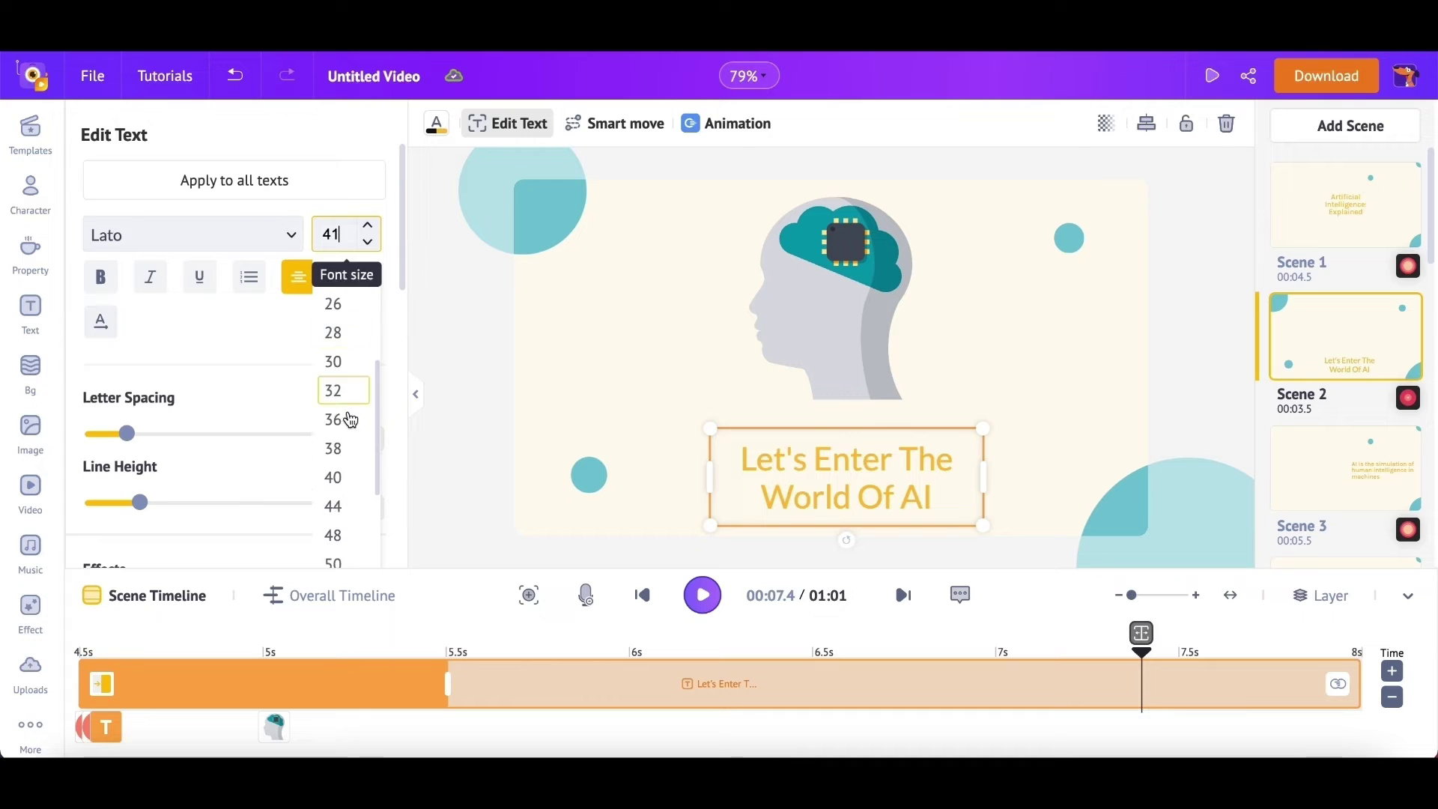
left_click(301, 281)
left_click(302, 282)
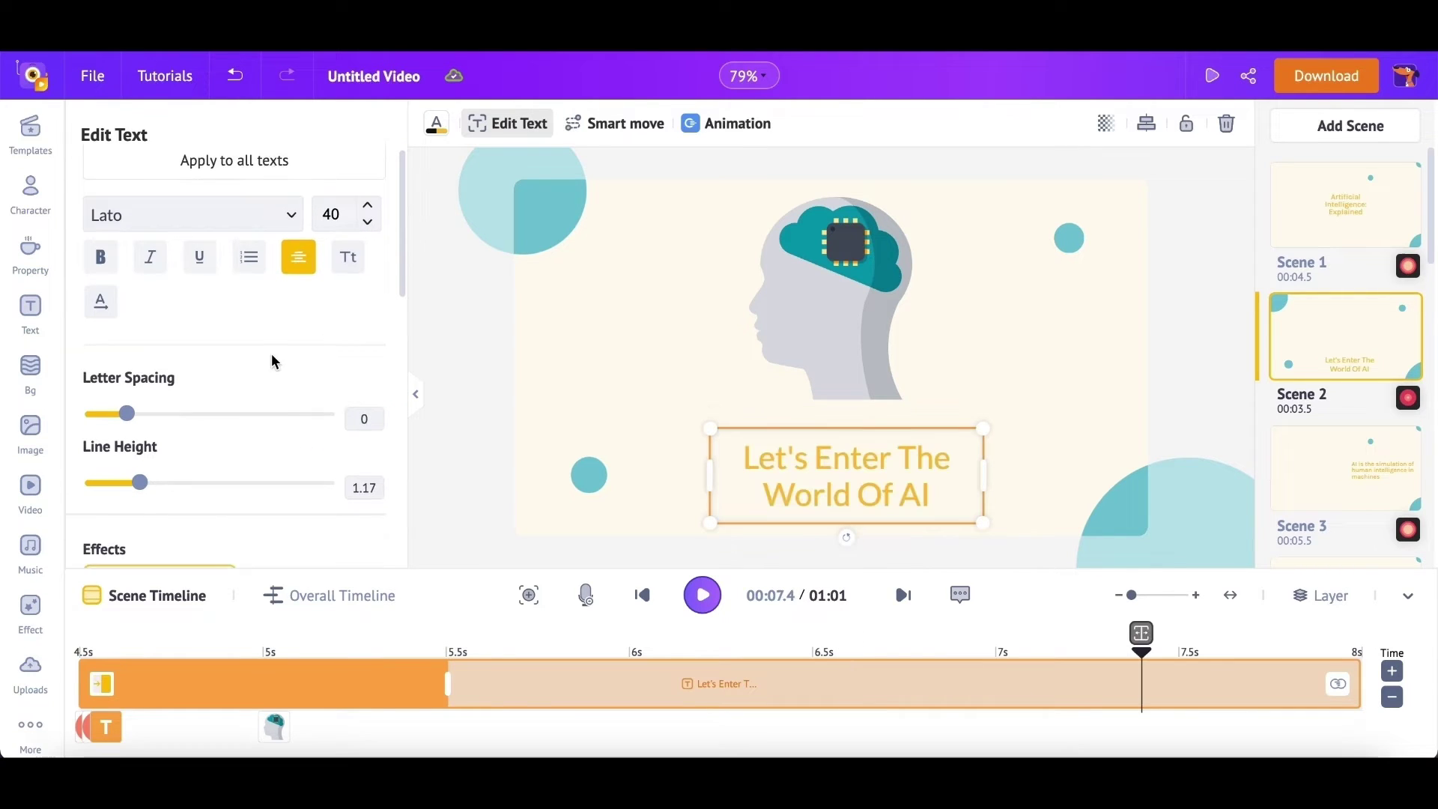
scroll(271, 353, "down", 2)
scroll(270, 360, "down", 1)
scroll(271, 361, "down", 1)
scroll(270, 361, "down", 1)
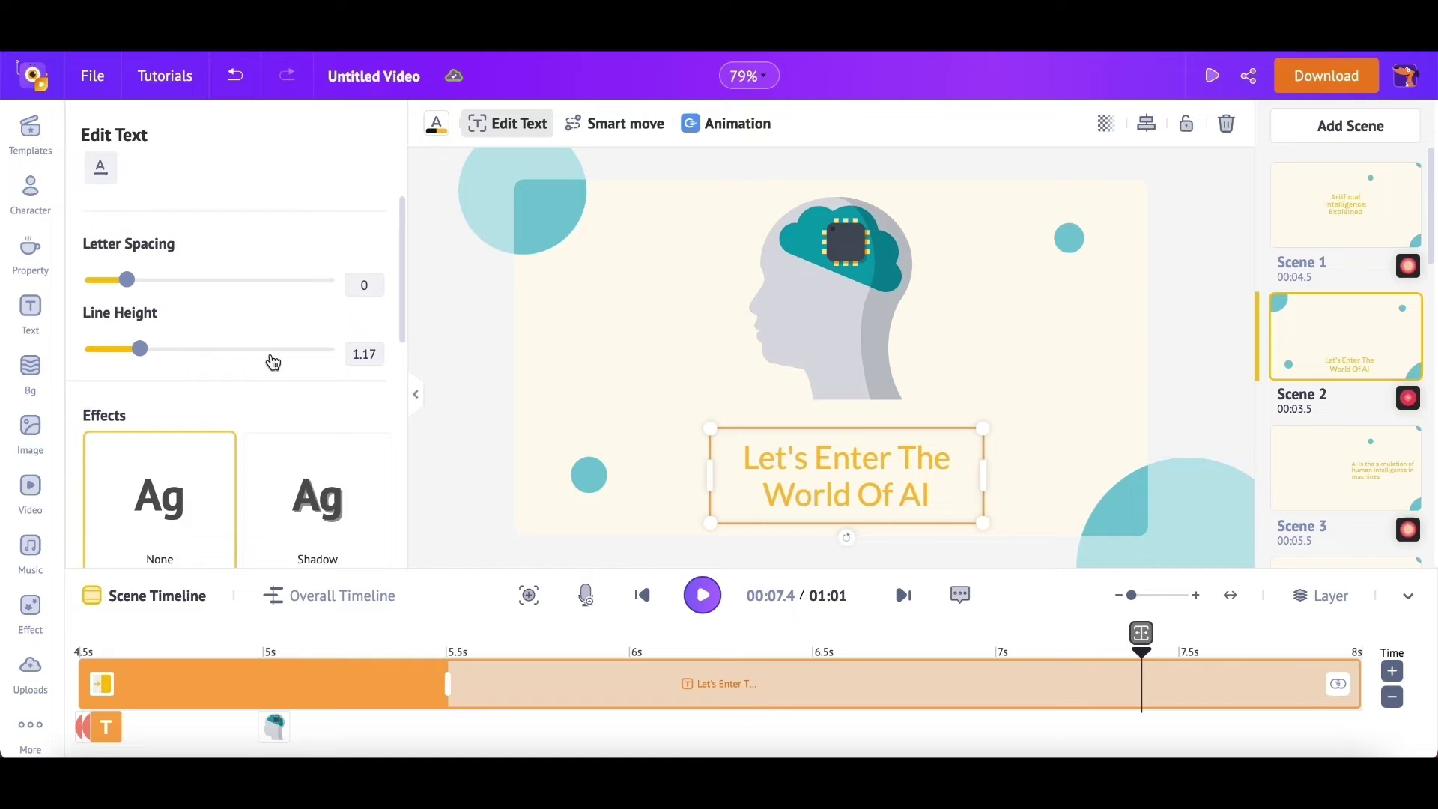
scroll(271, 360, "down", 2)
scroll(272, 361, "down", 1)
scroll(271, 361, "down", 1)
scroll(271, 361, "down", 1)
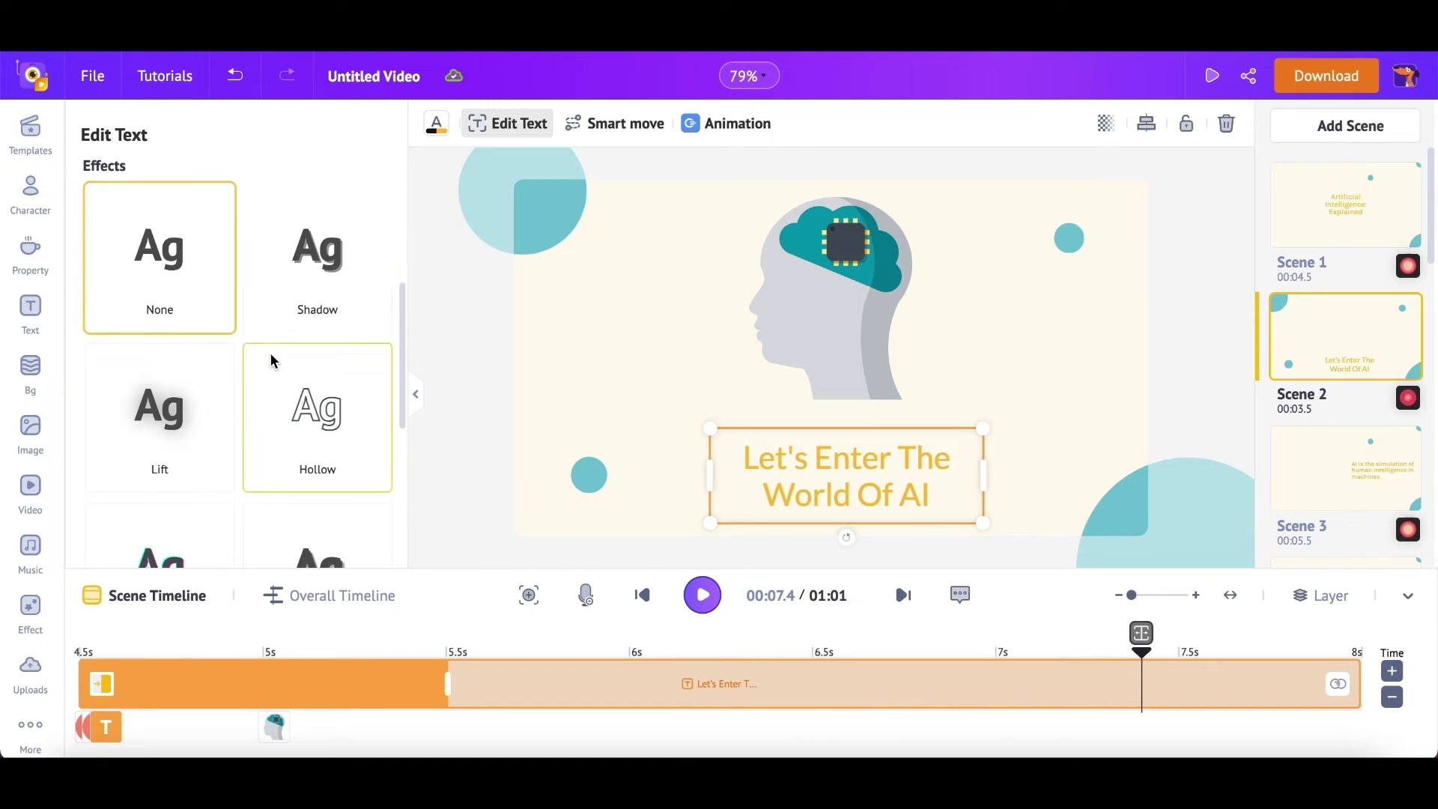
- Try the shadow and outline text effects on the caption
left_click(298, 311)
scroll(184, 320, "down", 3)
left_click(137, 501)
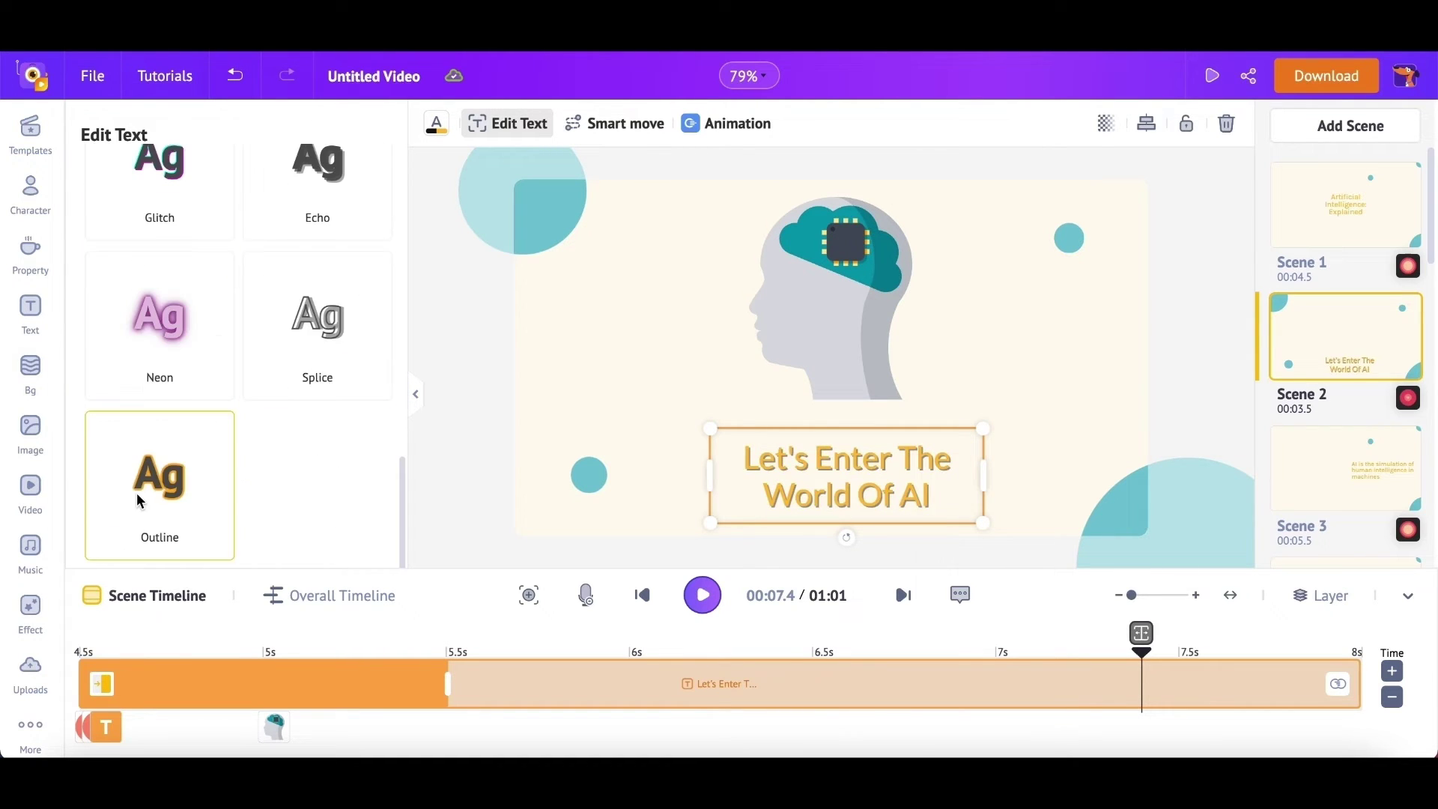
left_click(139, 497)
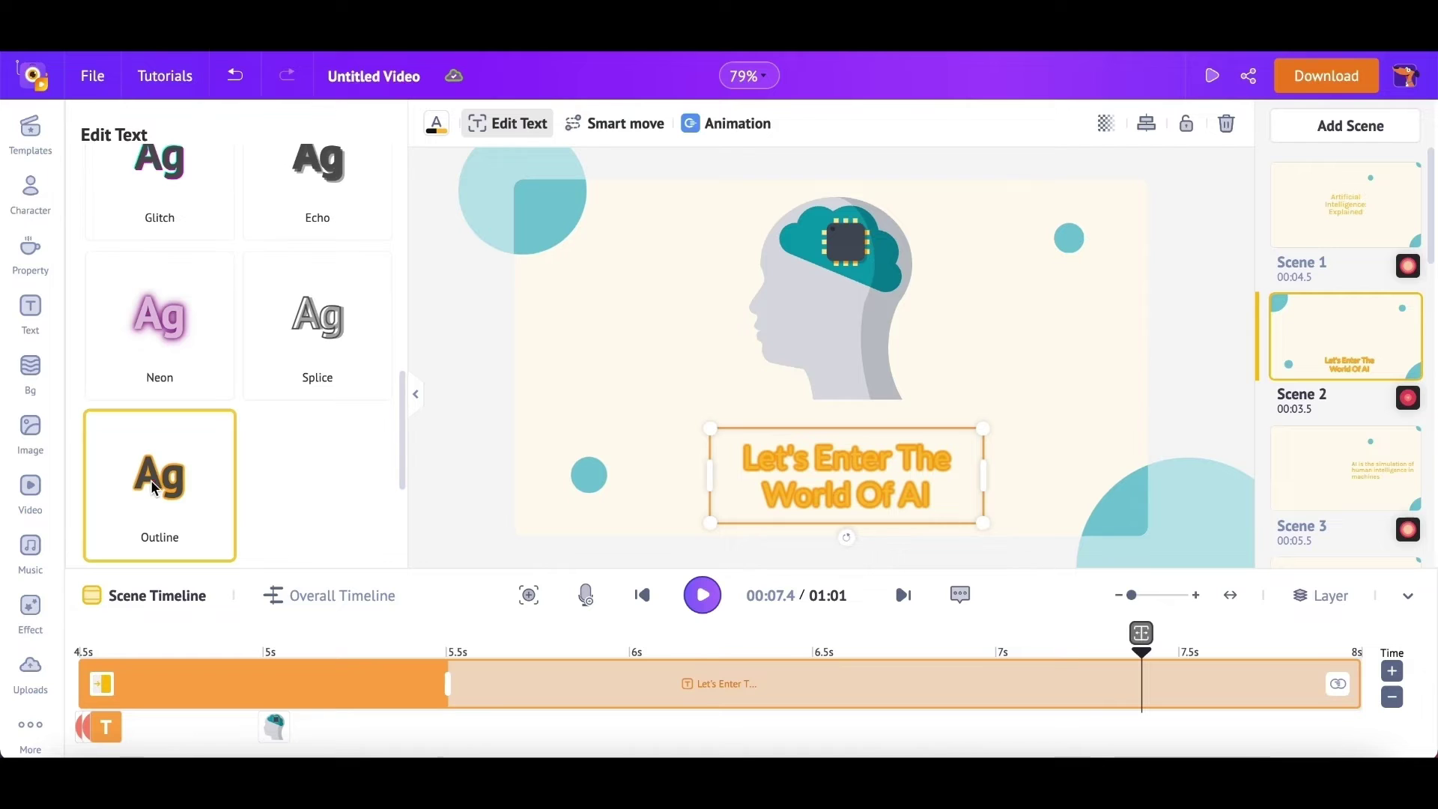
scroll(244, 388, "up", 1)
scroll(244, 390, "up", 3)
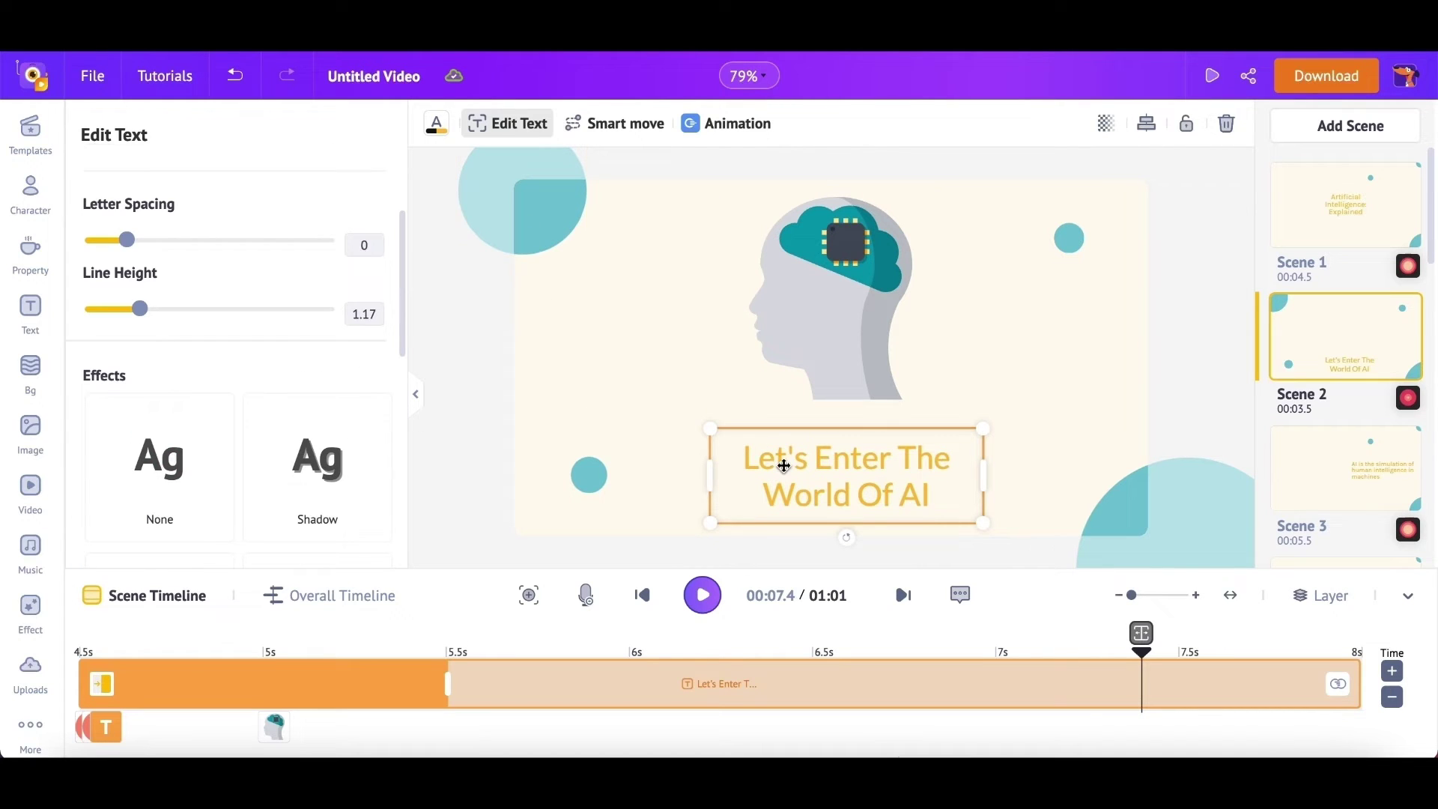
- Open the title's entrance animations, then replay Scene 2 from its start
left_click(720, 124)
scroll(225, 371, "down", 2)
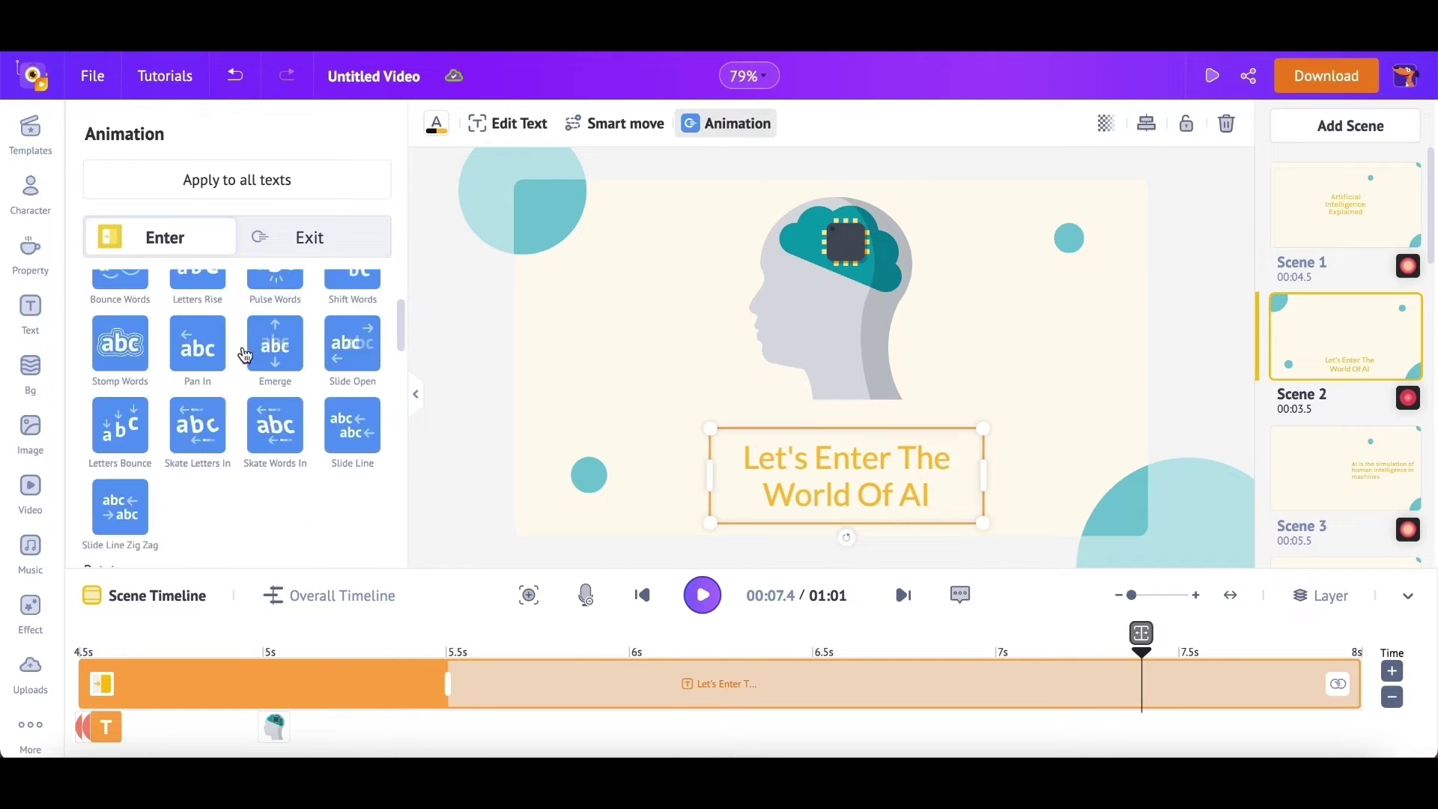
scroll(204, 440, "down", 4)
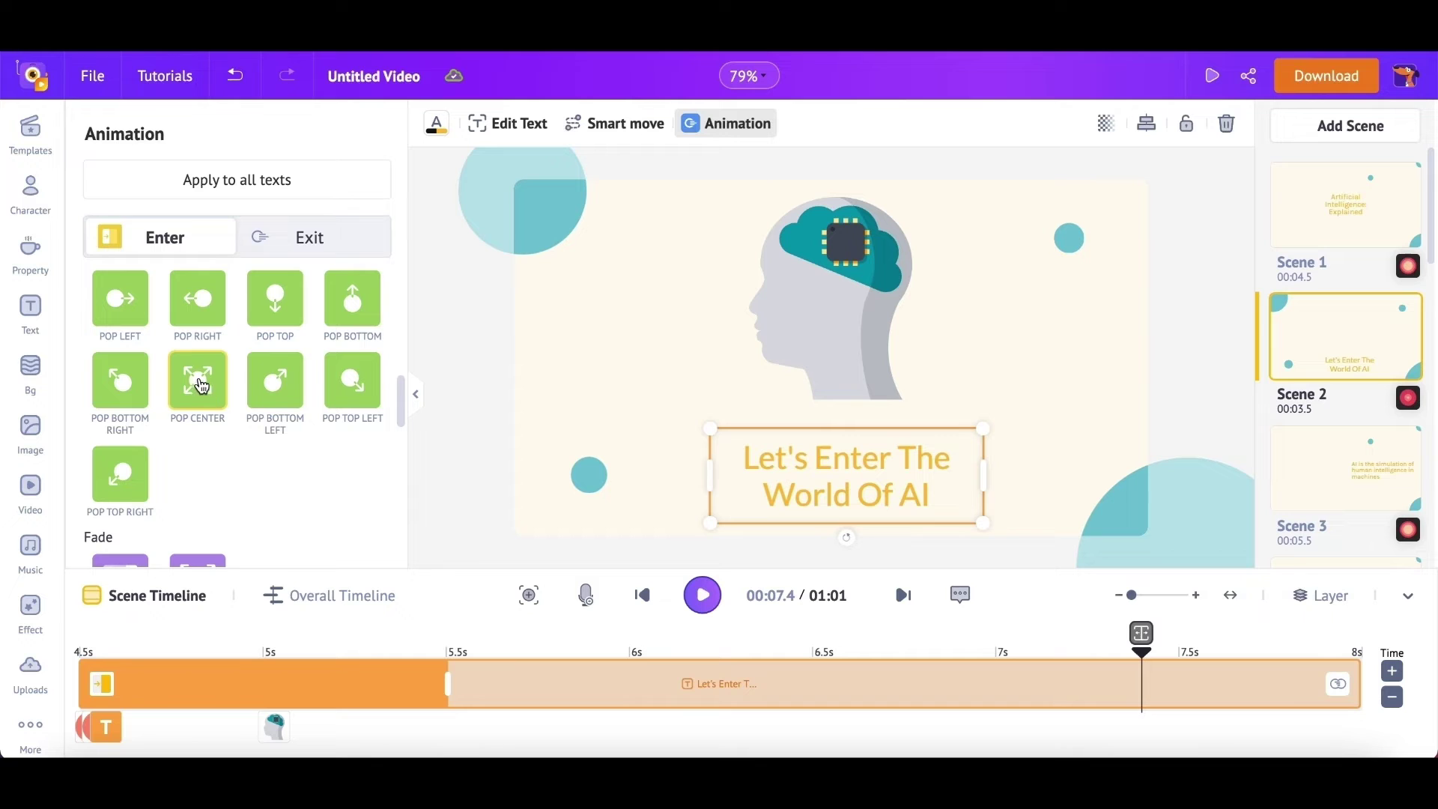
left_click(610, 675)
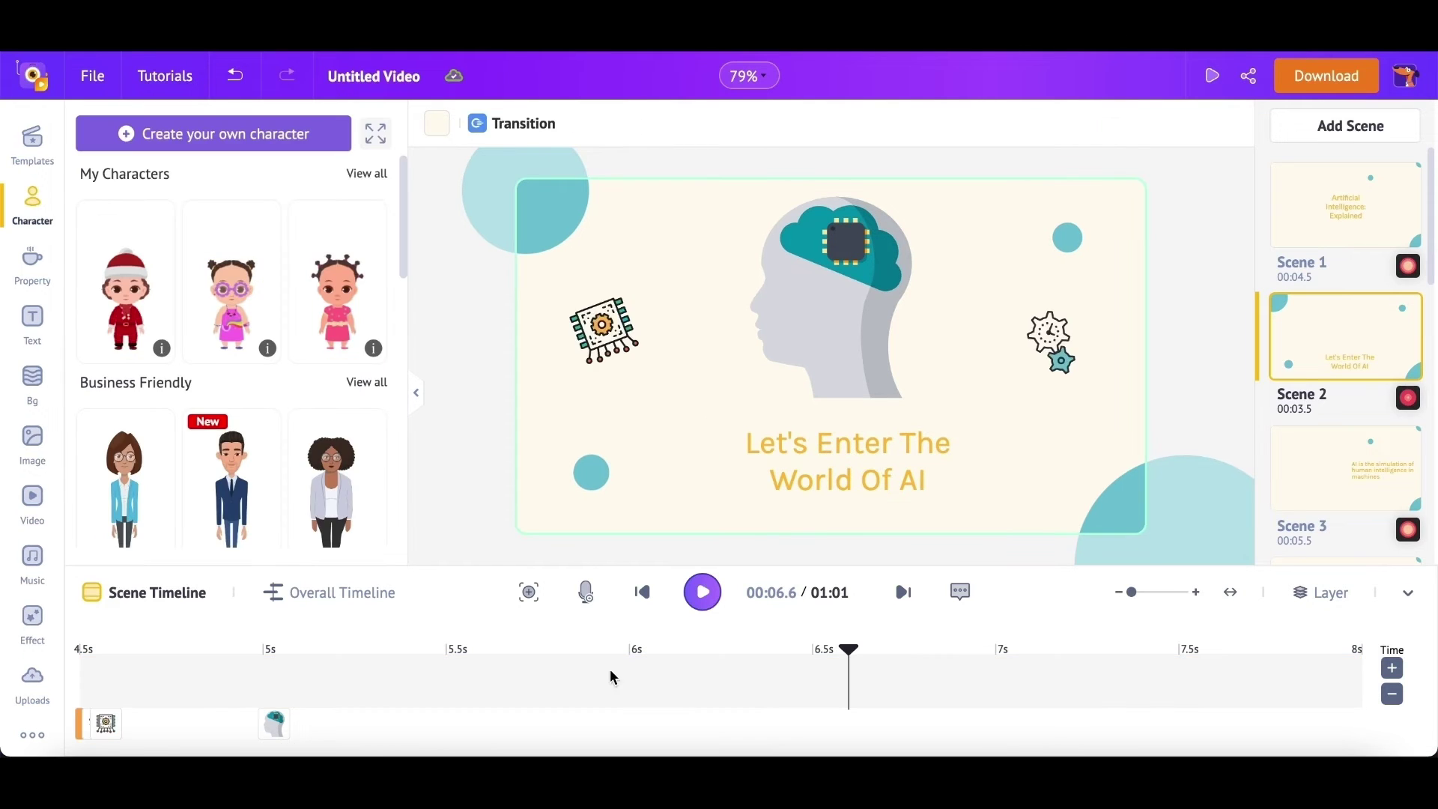
left_click(643, 593)
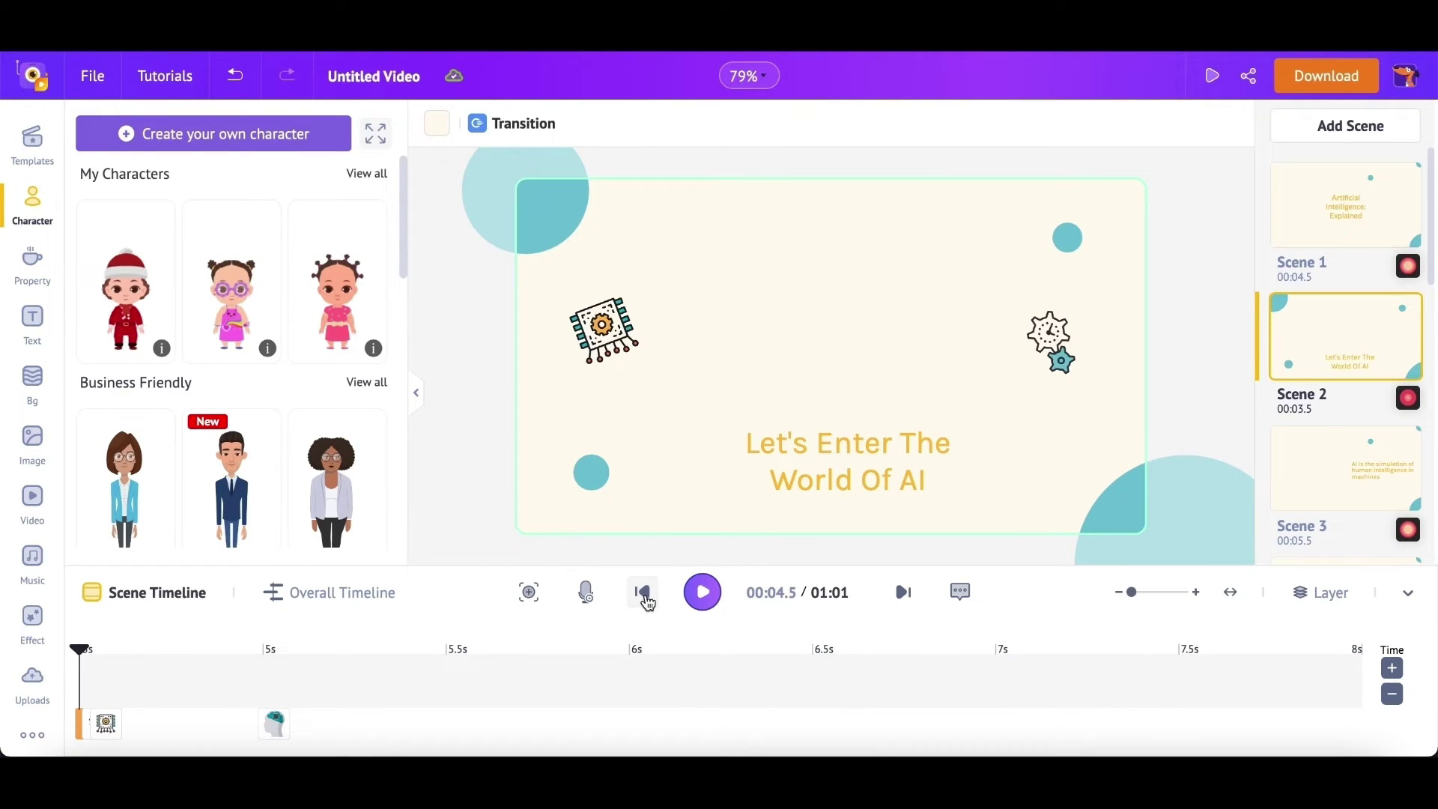
left_click(705, 602)
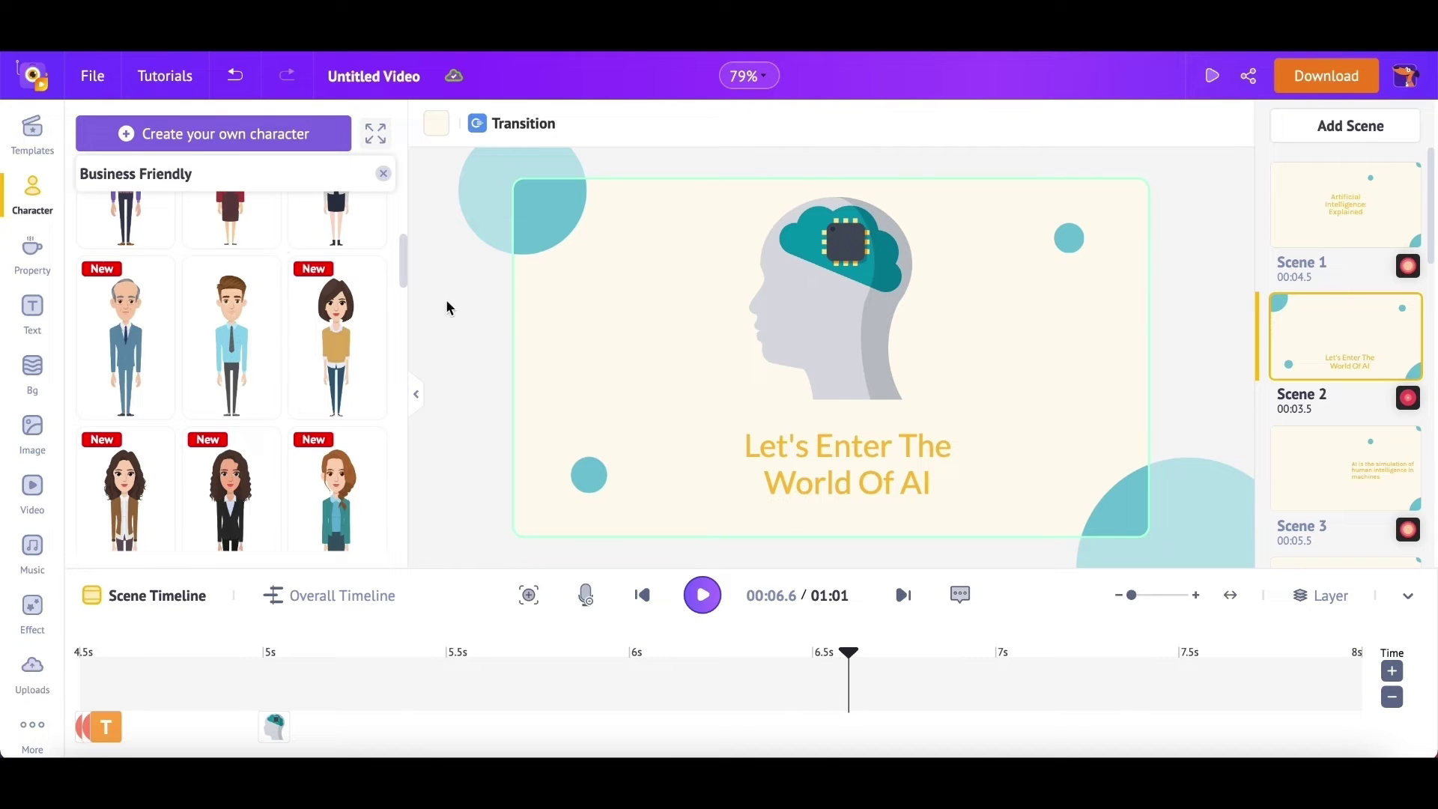
- Browse the full props library, including buildings, space and food, then close it to return to Scene 2
left_click(32, 250)
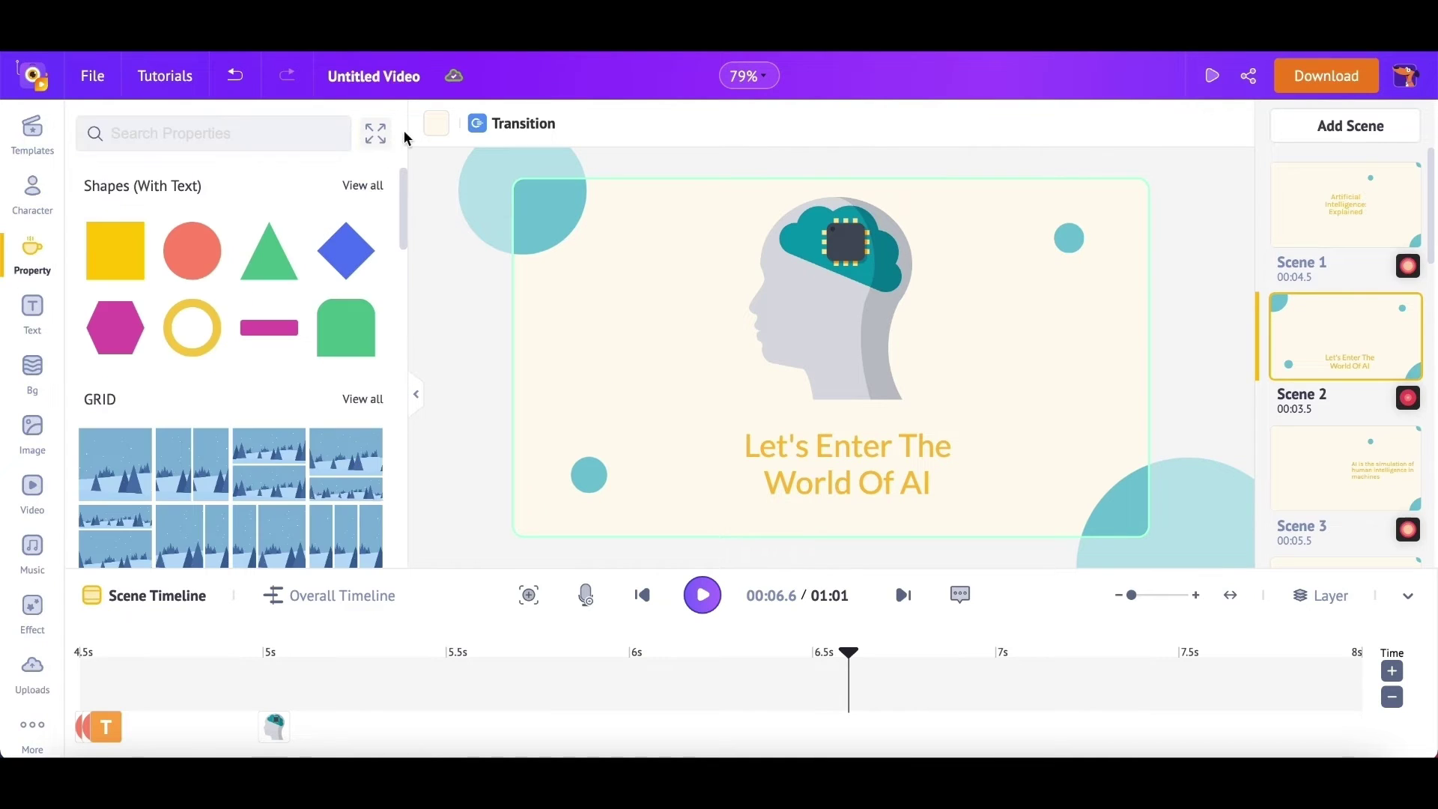
left_click(375, 134)
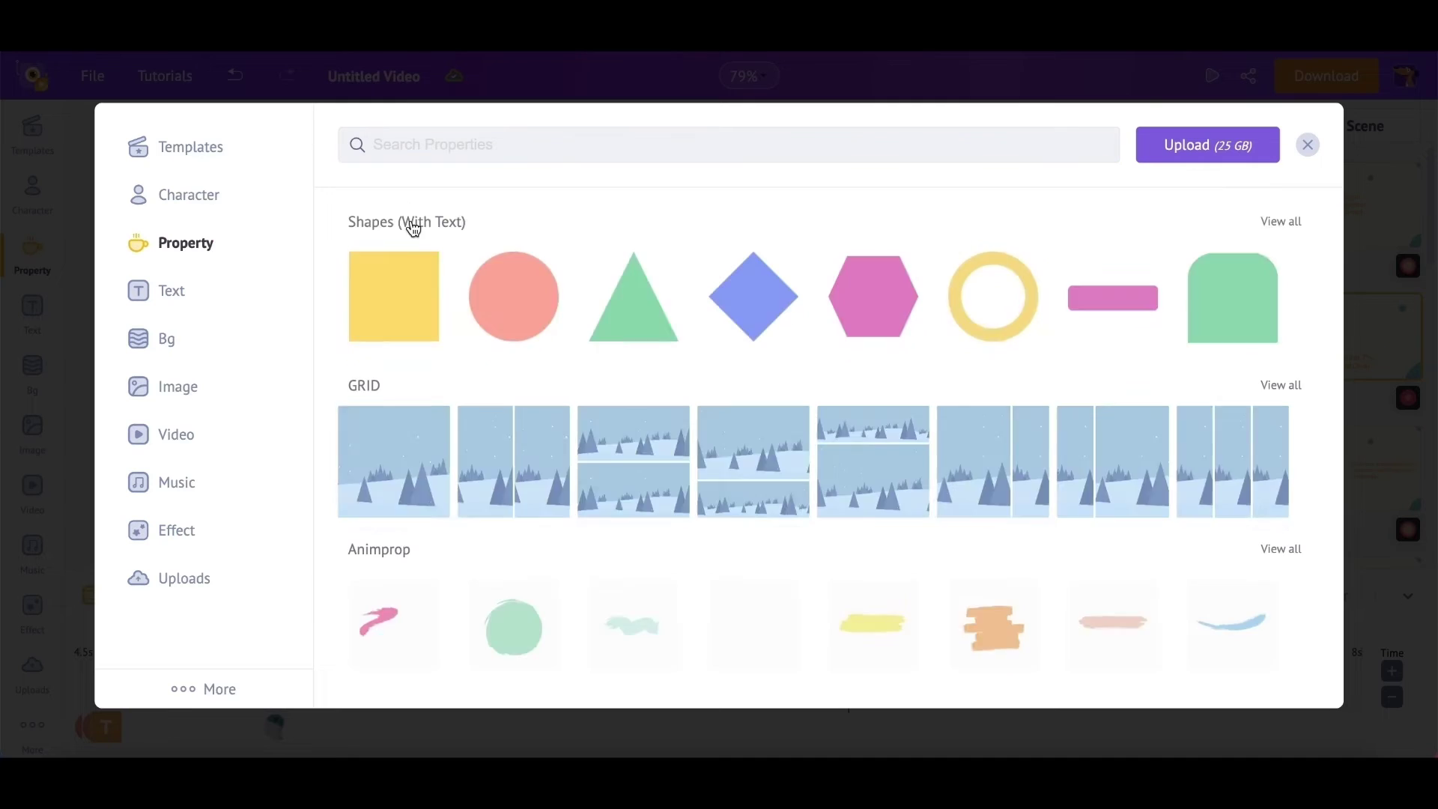
scroll(449, 337, "down", 1)
scroll(472, 425, "down", 1)
scroll(472, 420, "down", 1)
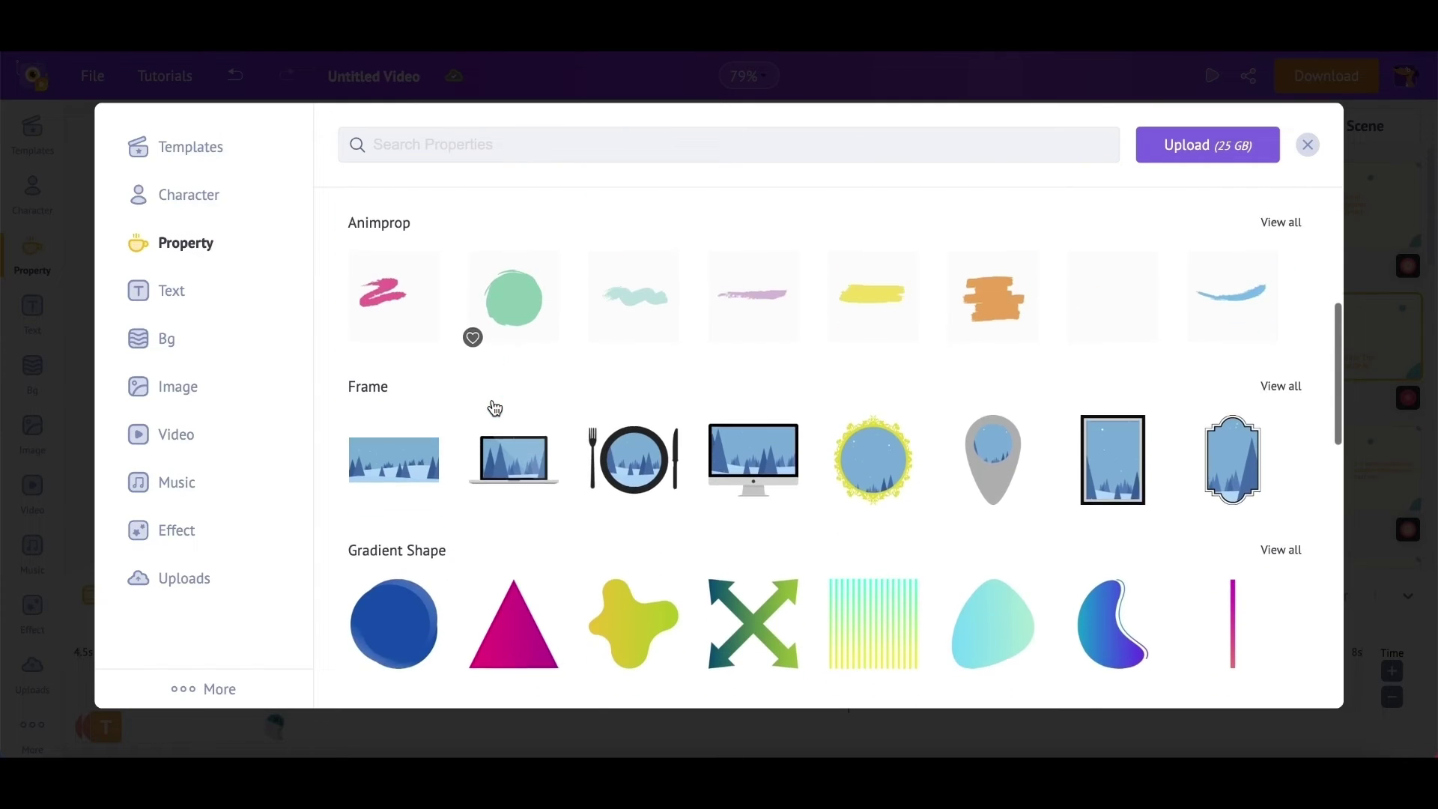
scroll(492, 402, "down", 1)
scroll(492, 402, "down", 2)
scroll(492, 401, "down", 1)
scroll(492, 401, "down", 1)
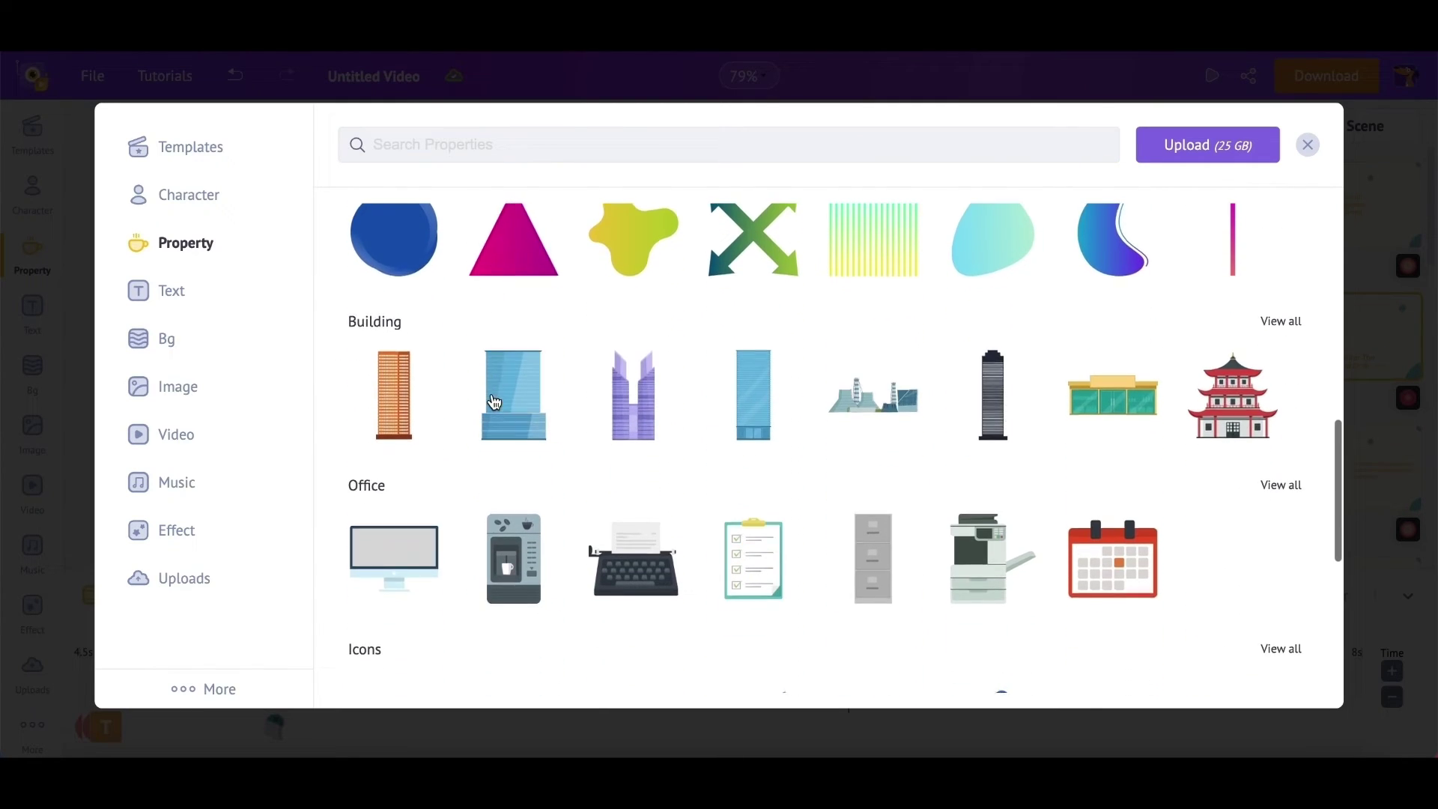
scroll(492, 401, "down", 4)
scroll(571, 534, "down", 3)
scroll(571, 534, "down", 2)
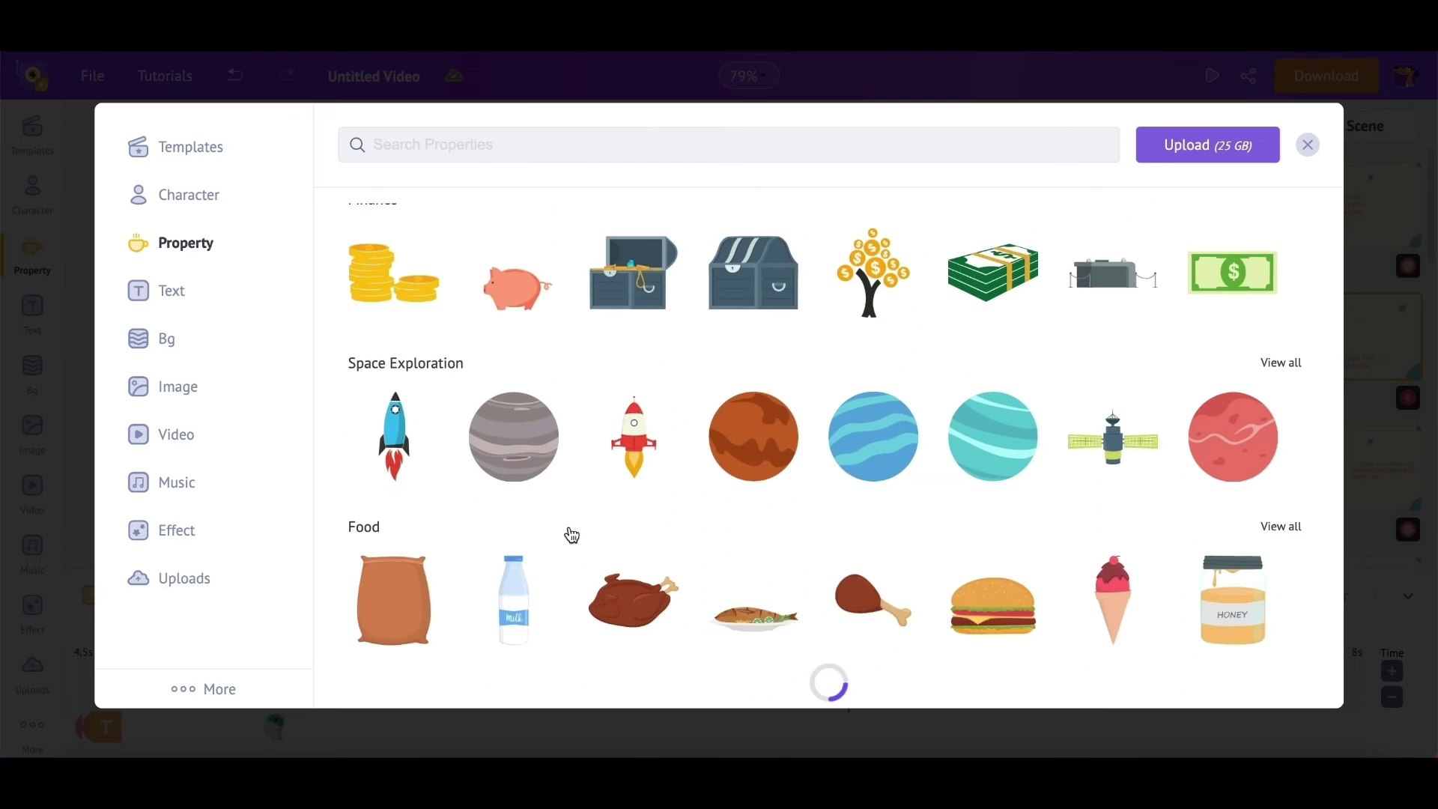
scroll(570, 535, "down", 1)
key("Escape")
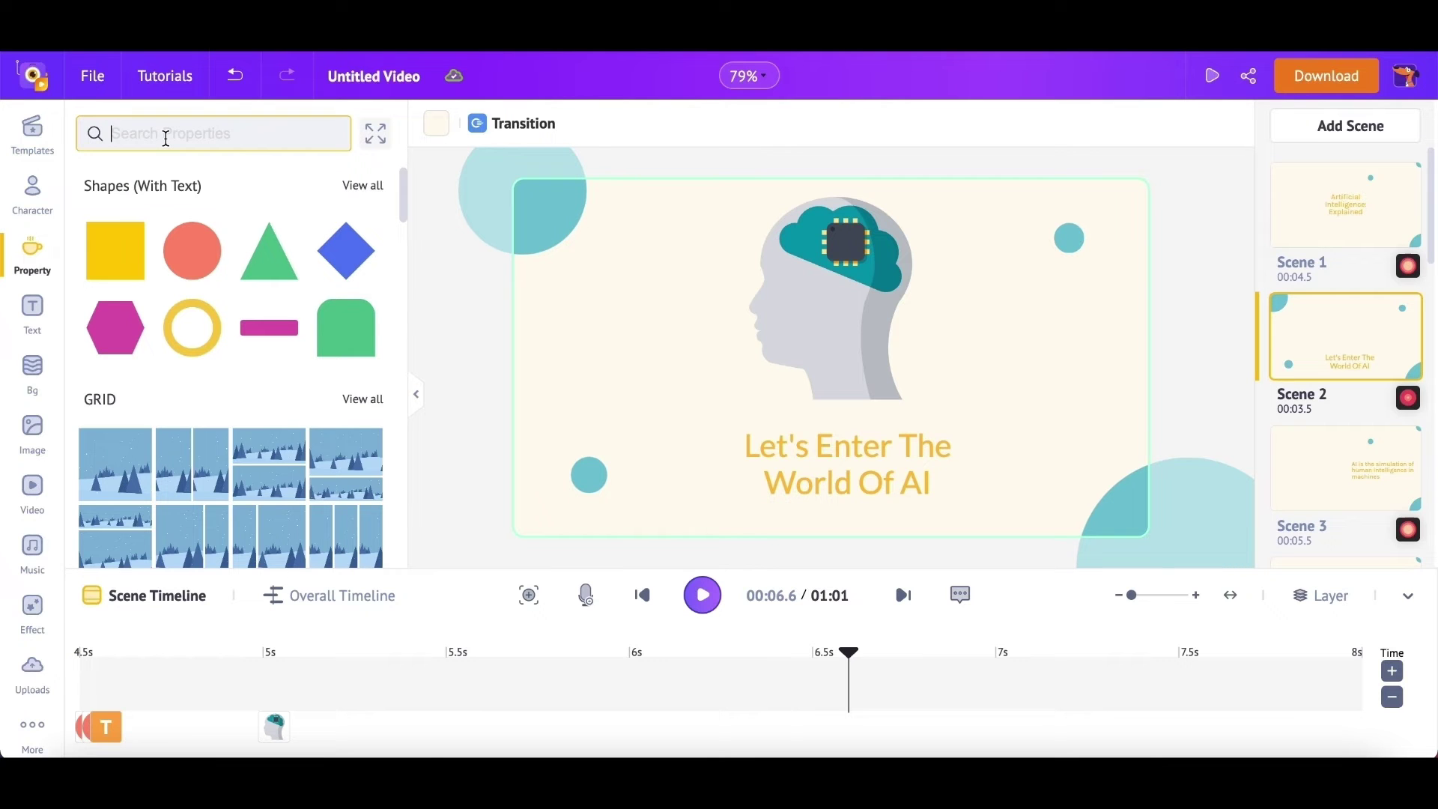
type("technology")
- Search props for 'technology' and place a tilted chip-and-gear icon on Scene 2's left
key("Return")
scroll(212, 440, "down", 2)
scroll(145, 443, "down", 3)
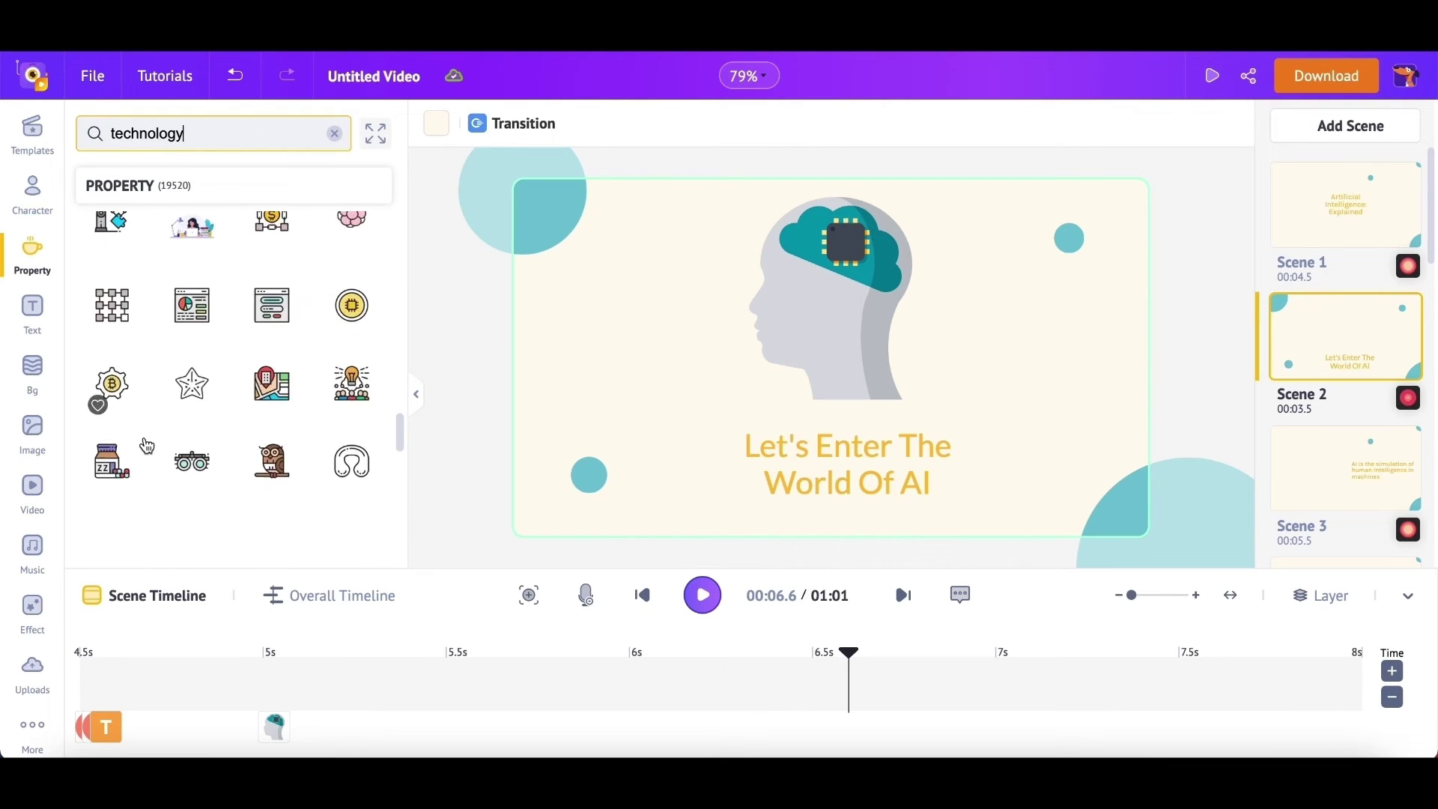
scroll(146, 447, "down", 3)
scroll(146, 446, "down", 1)
left_click(111, 455)
left_click_drag(832, 348, 584, 348)
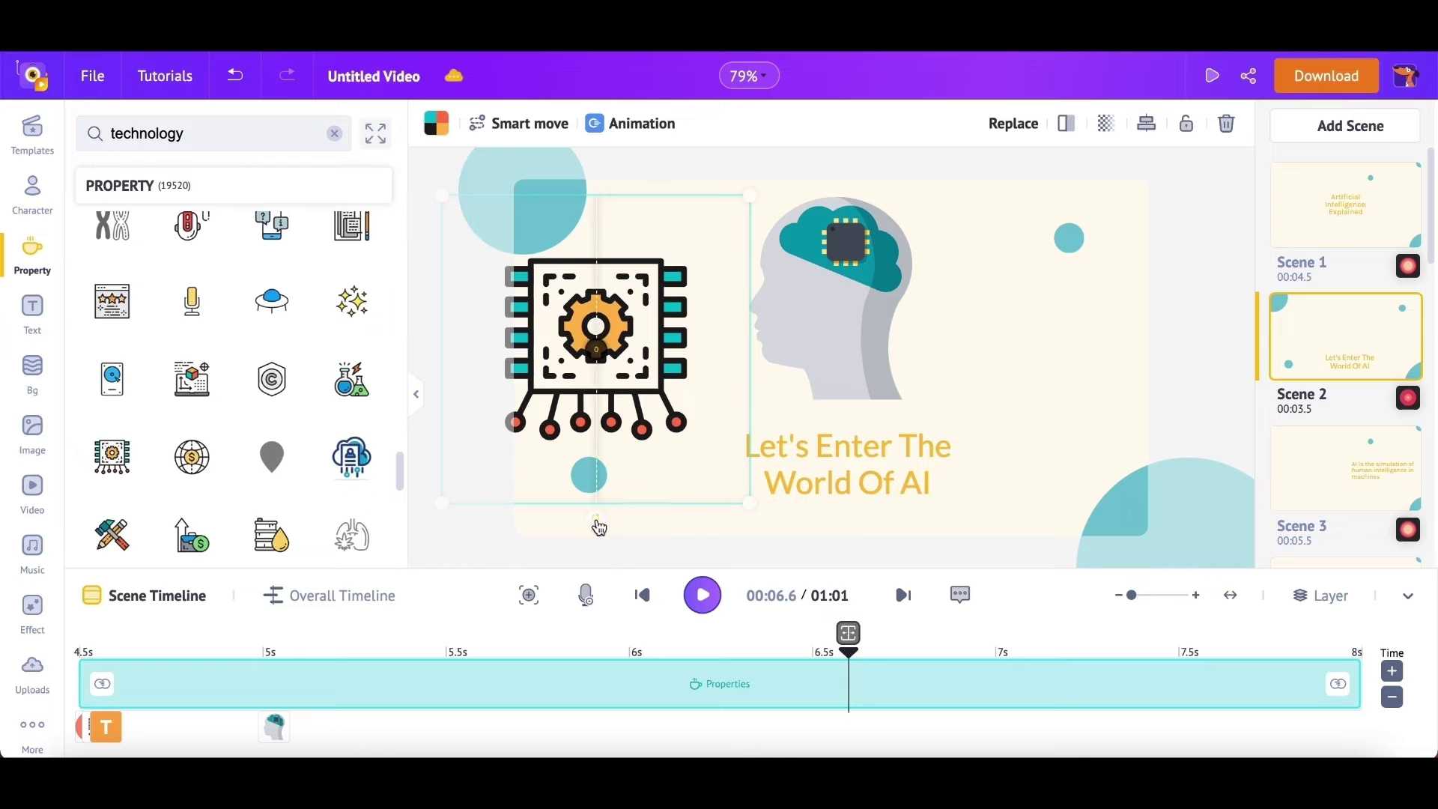
mouse_move(597, 523)
left_mouse_down()
mouse_move(796, 441)
mouse_move(666, 385)
left_mouse_up()
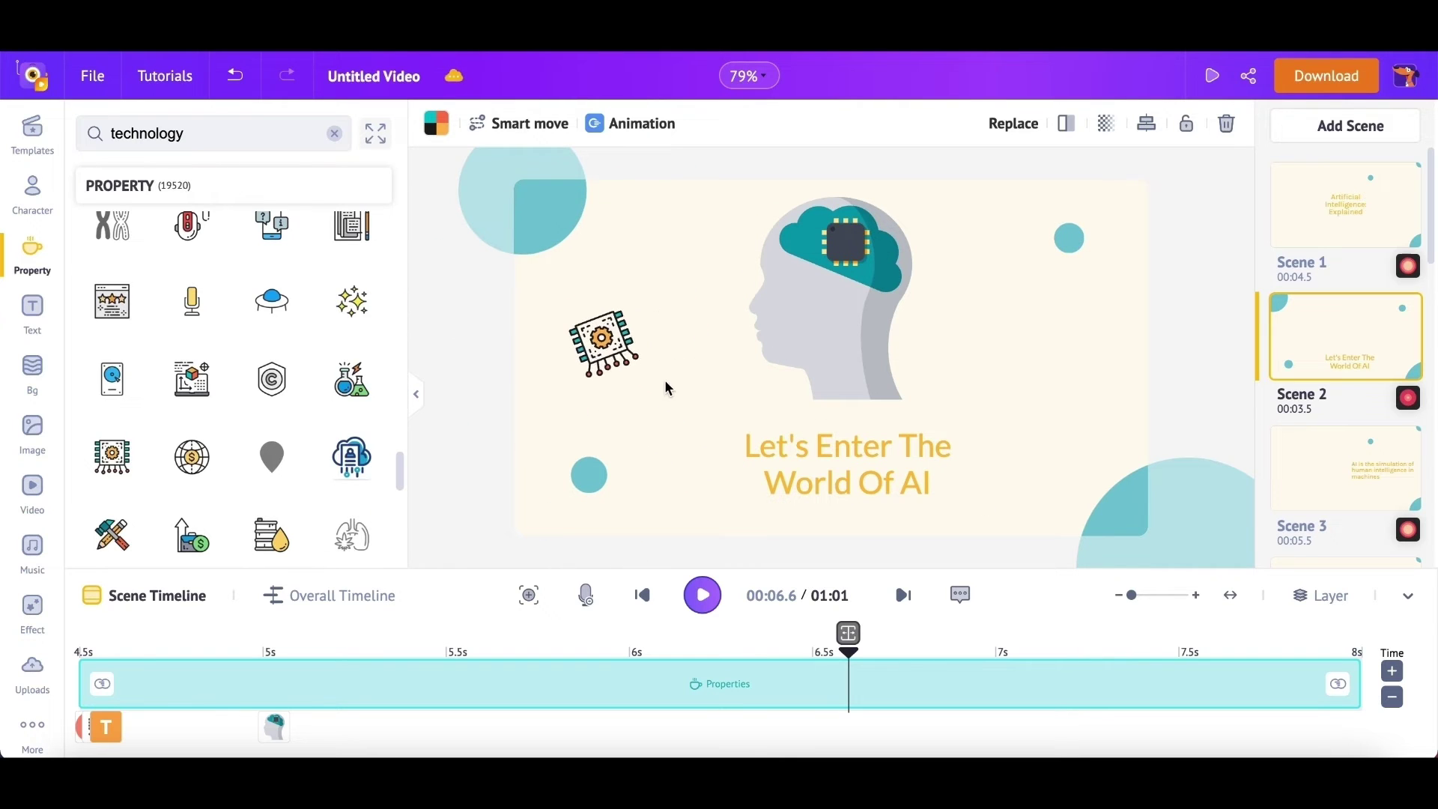
scroll(144, 422, "down", 3)
scroll(152, 443, "down", 3)
scroll(153, 473, "down", 1)
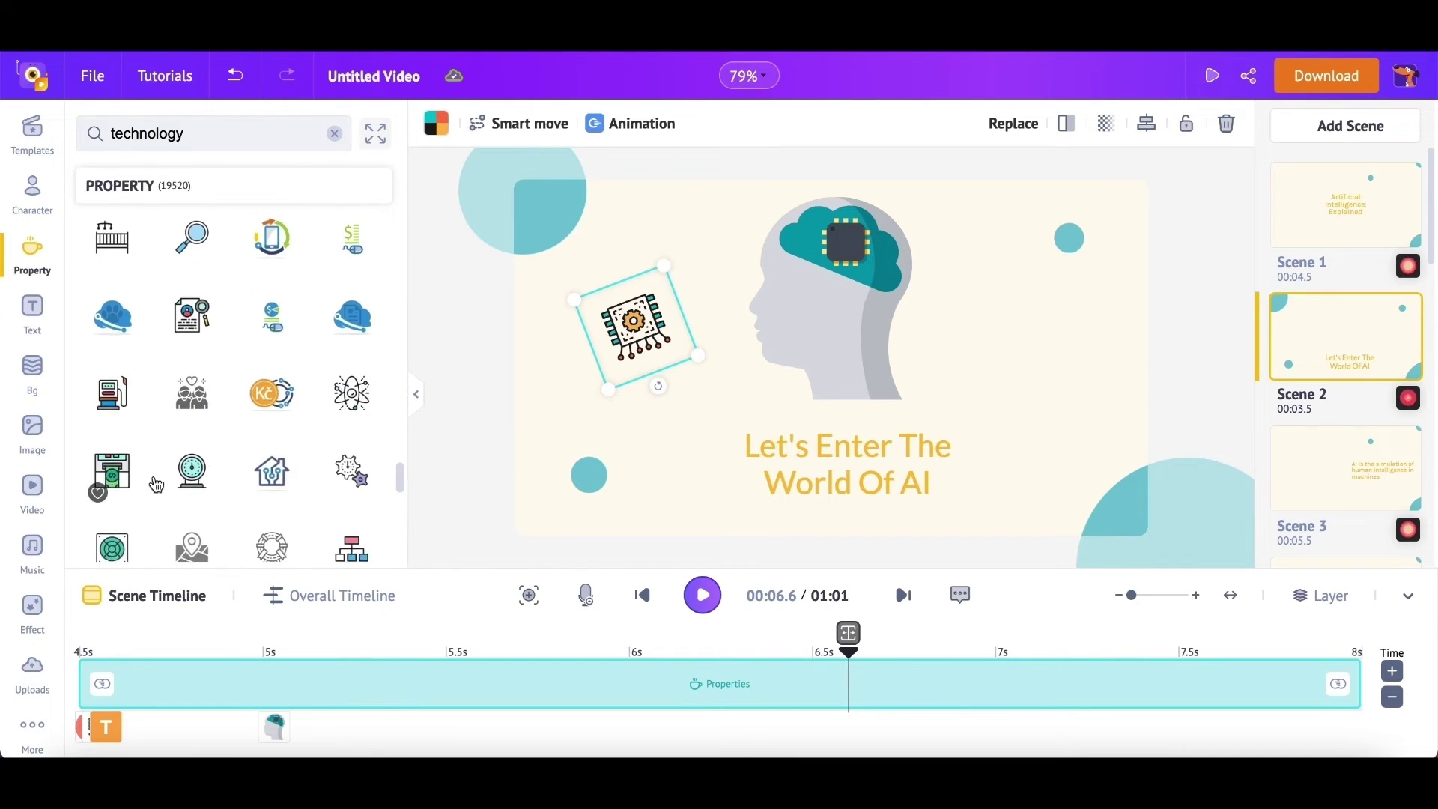
scroll(154, 481, "down", 1)
- Add a gear icon to the right side of Scene 2
left_click(787, 380)
left_click(351, 406)
left_click(510, 444)
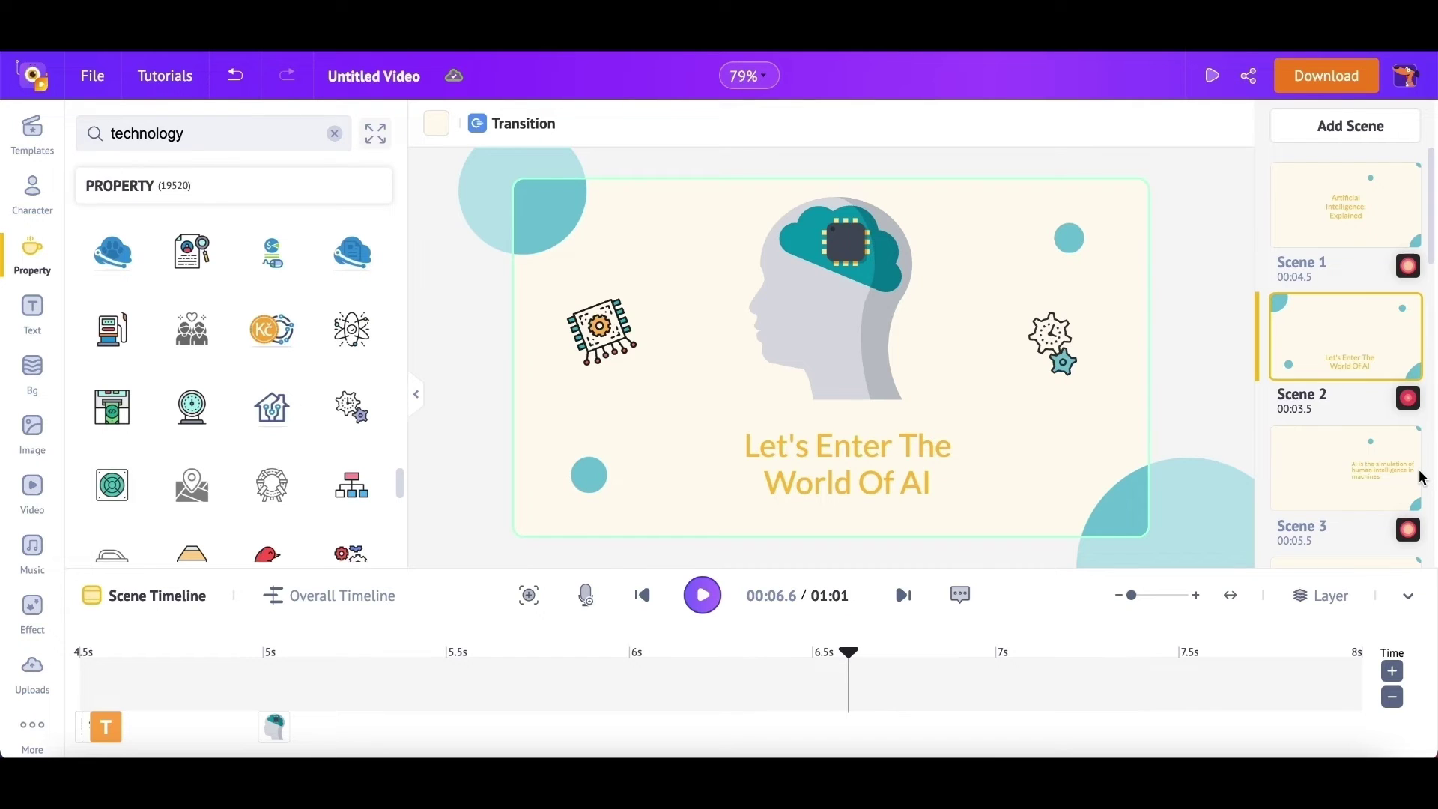
mouse_move(1345, 472)
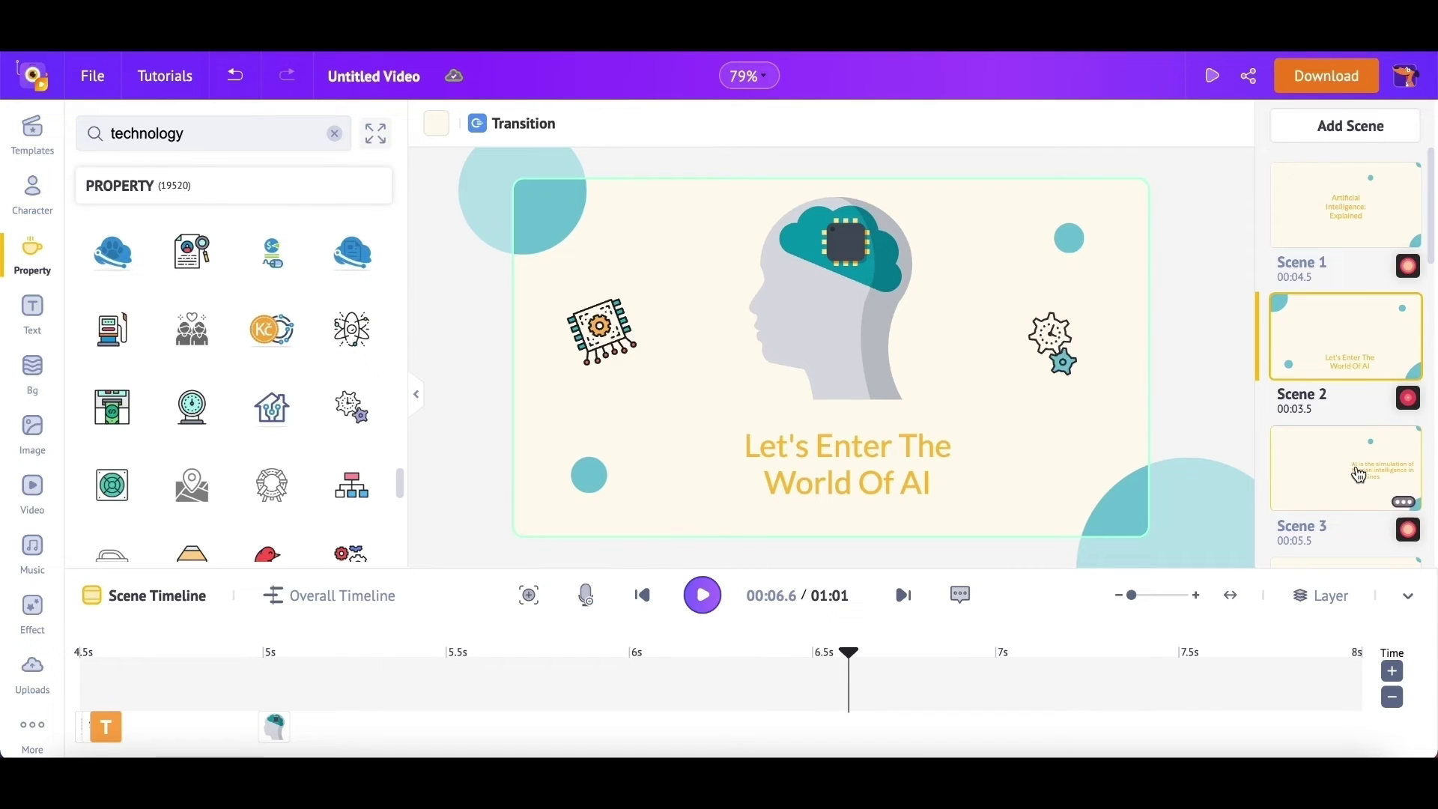
- Open Scene 4 and enlarge and zoom the Overall Timeline to show its audio tracks
left_click(1336, 505)
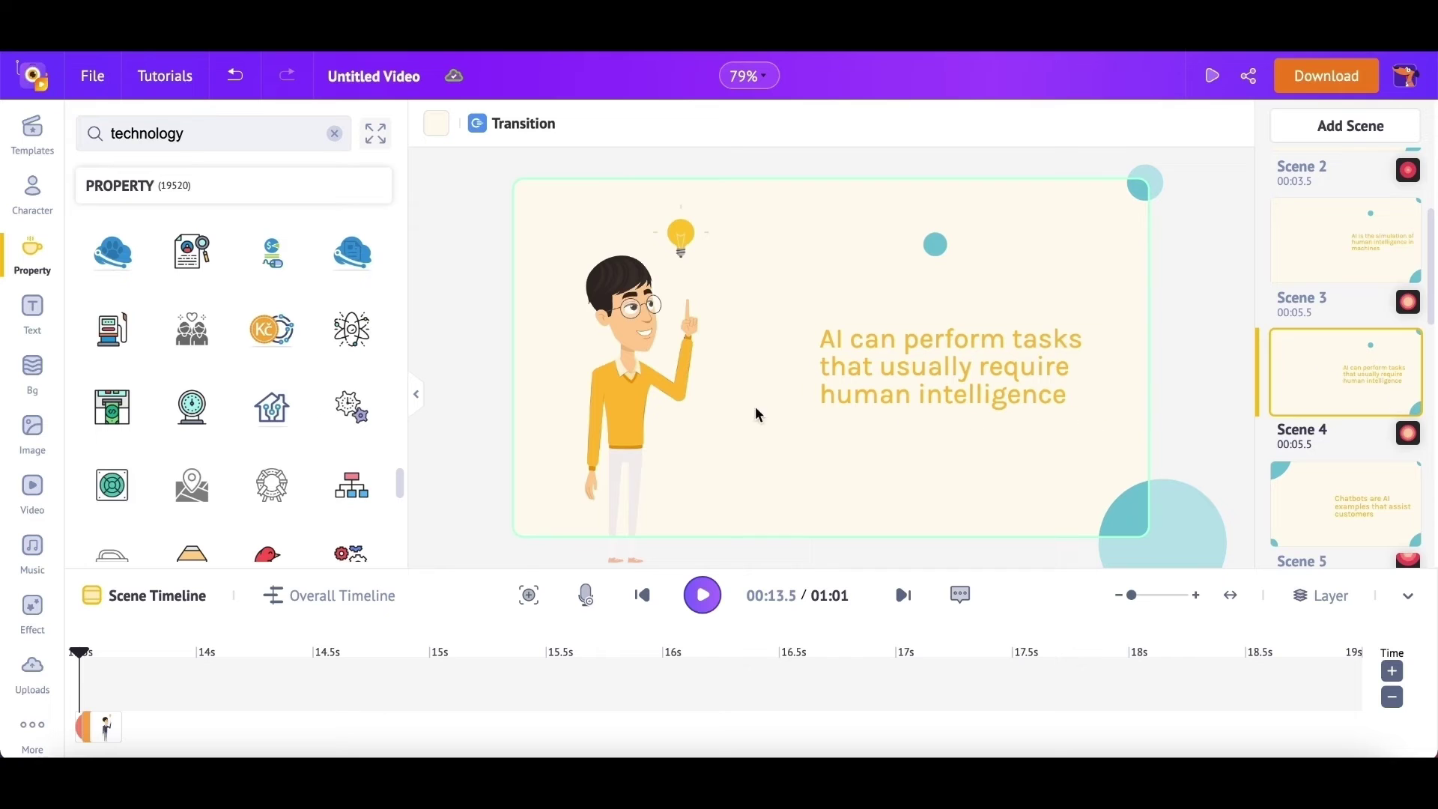
left_click(376, 597)
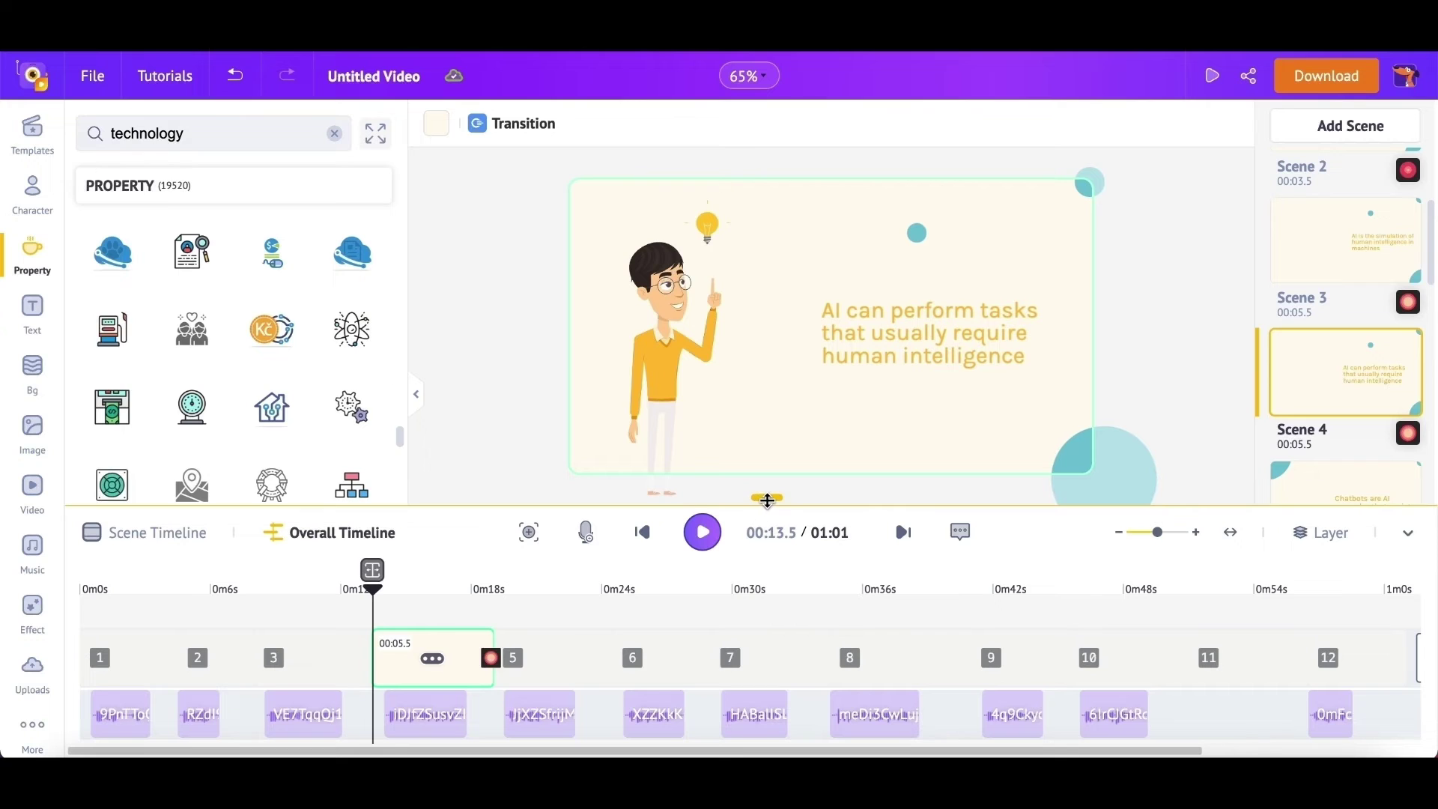
left_click_drag(768, 500, 773, 411)
left_click(410, 556)
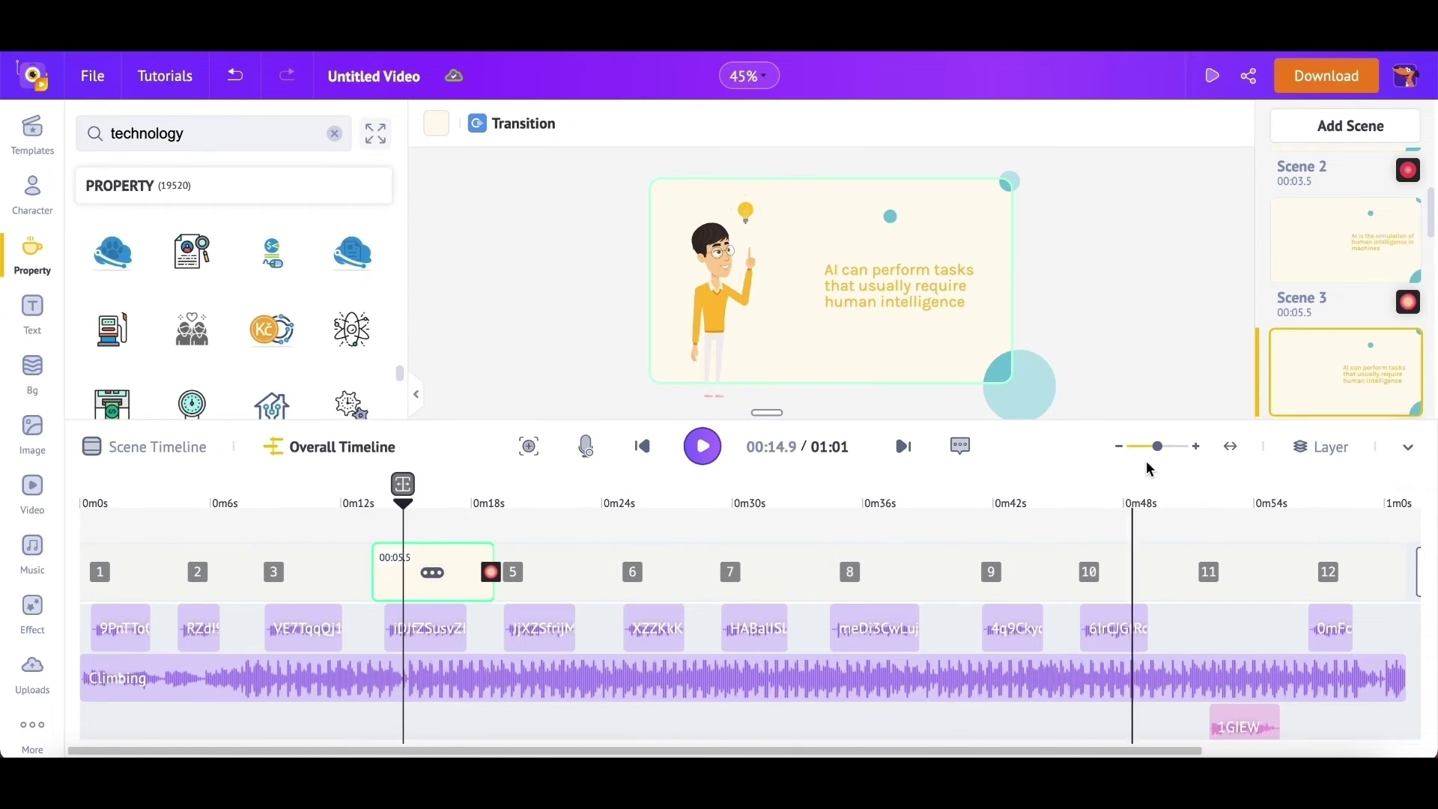
left_click_drag(1158, 448, 1169, 449)
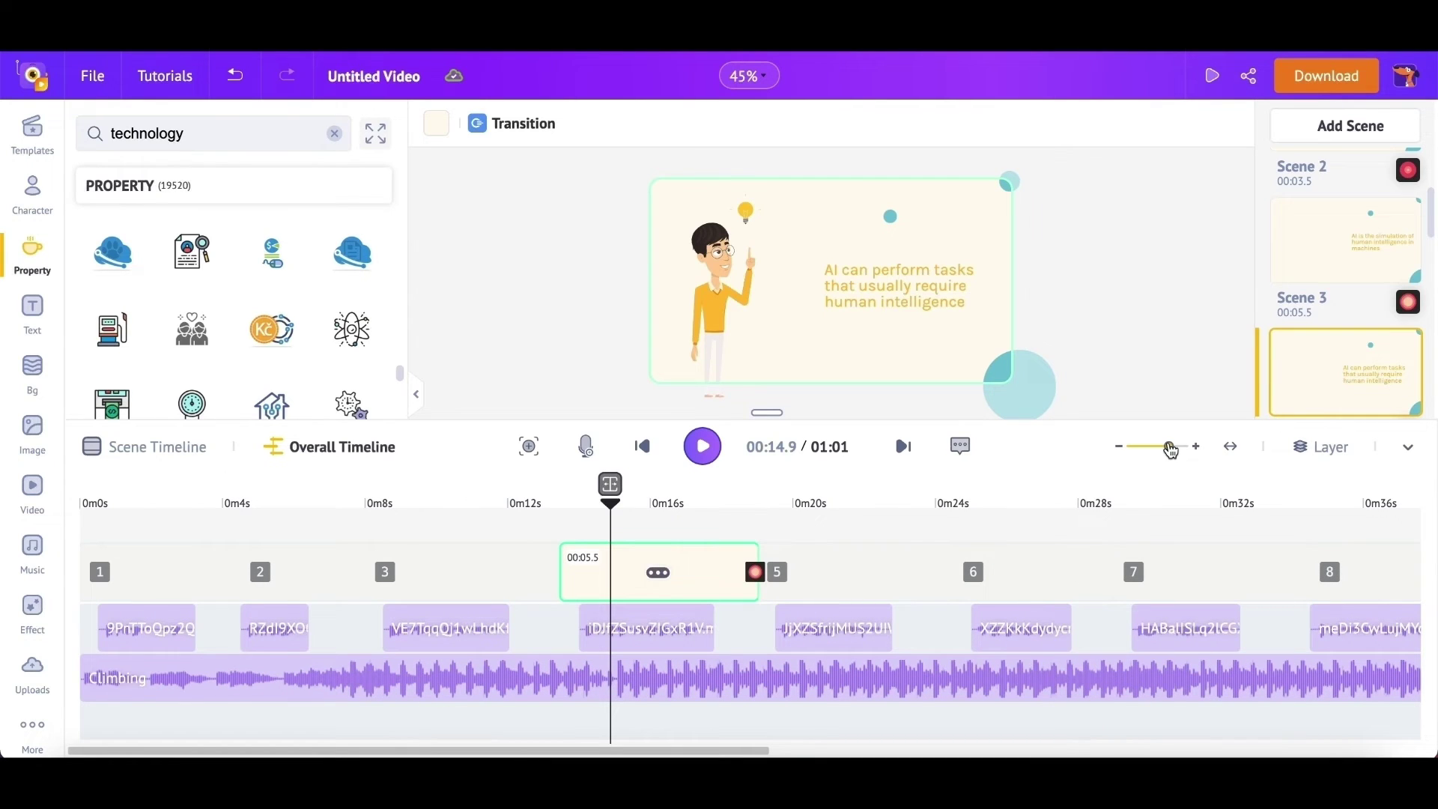
mouse_move(646, 620)
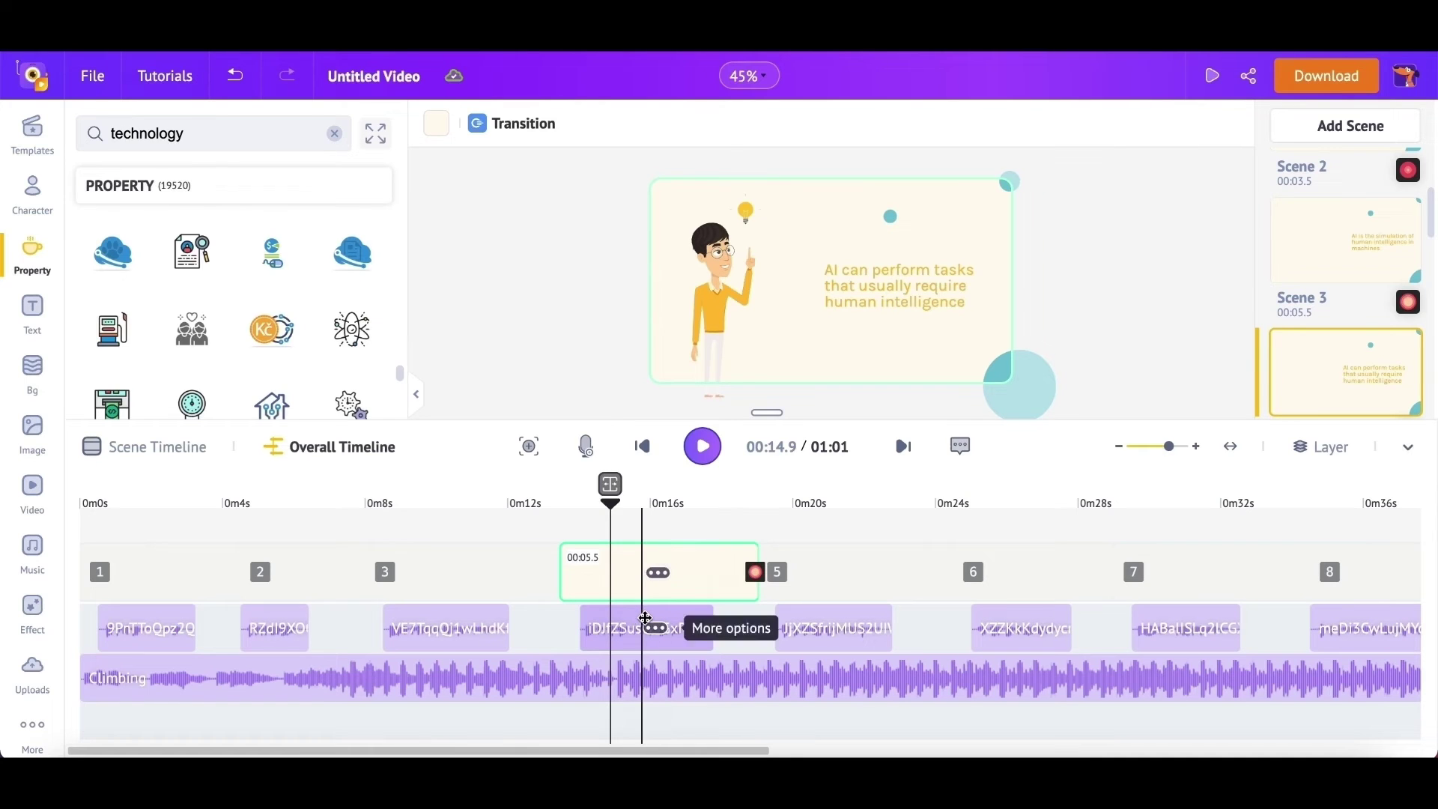
- Delete Scene 4's voiceover clip and select the Scene 4 presenter
left_click(654, 658)
left_click(641, 603)
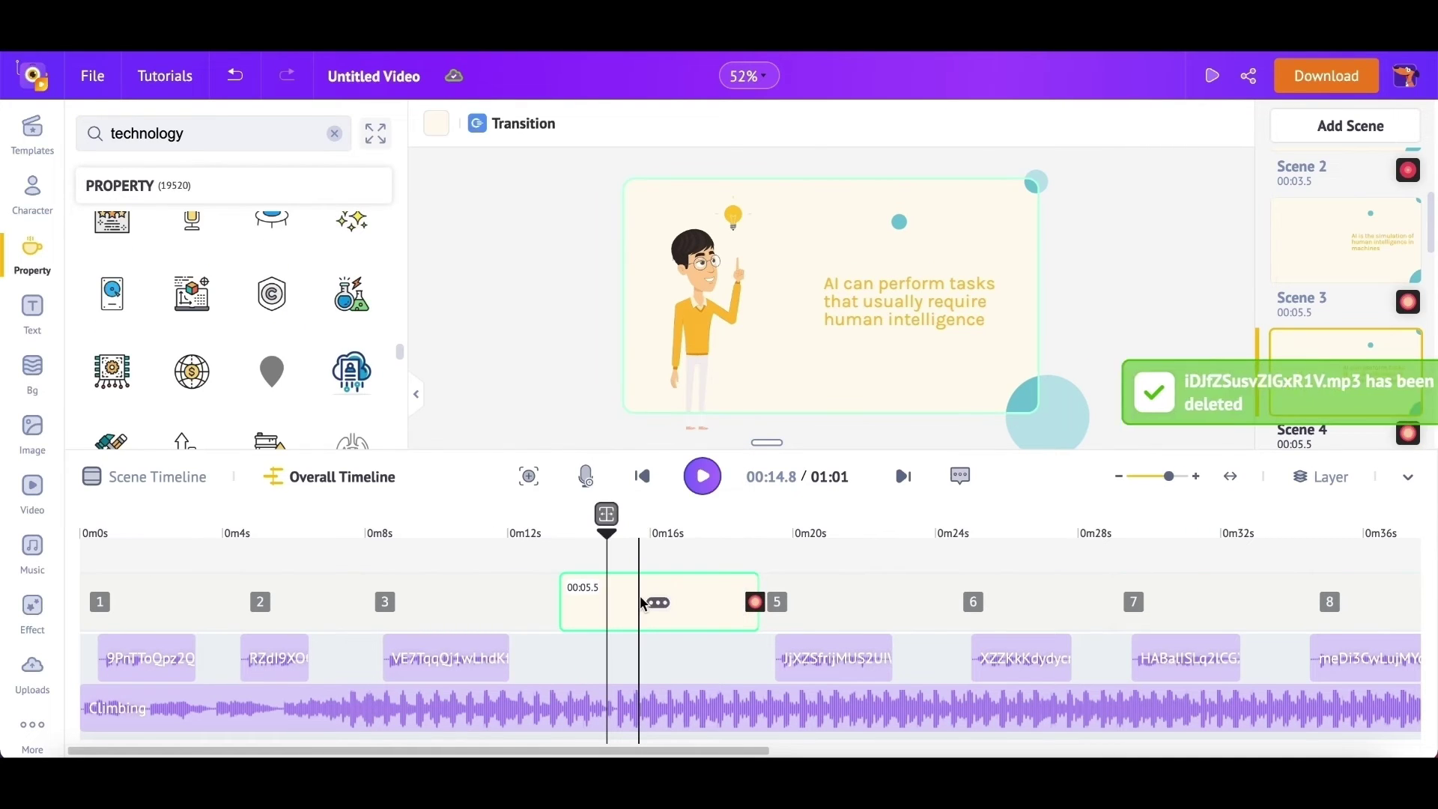
left_click_drag(766, 441, 766, 515)
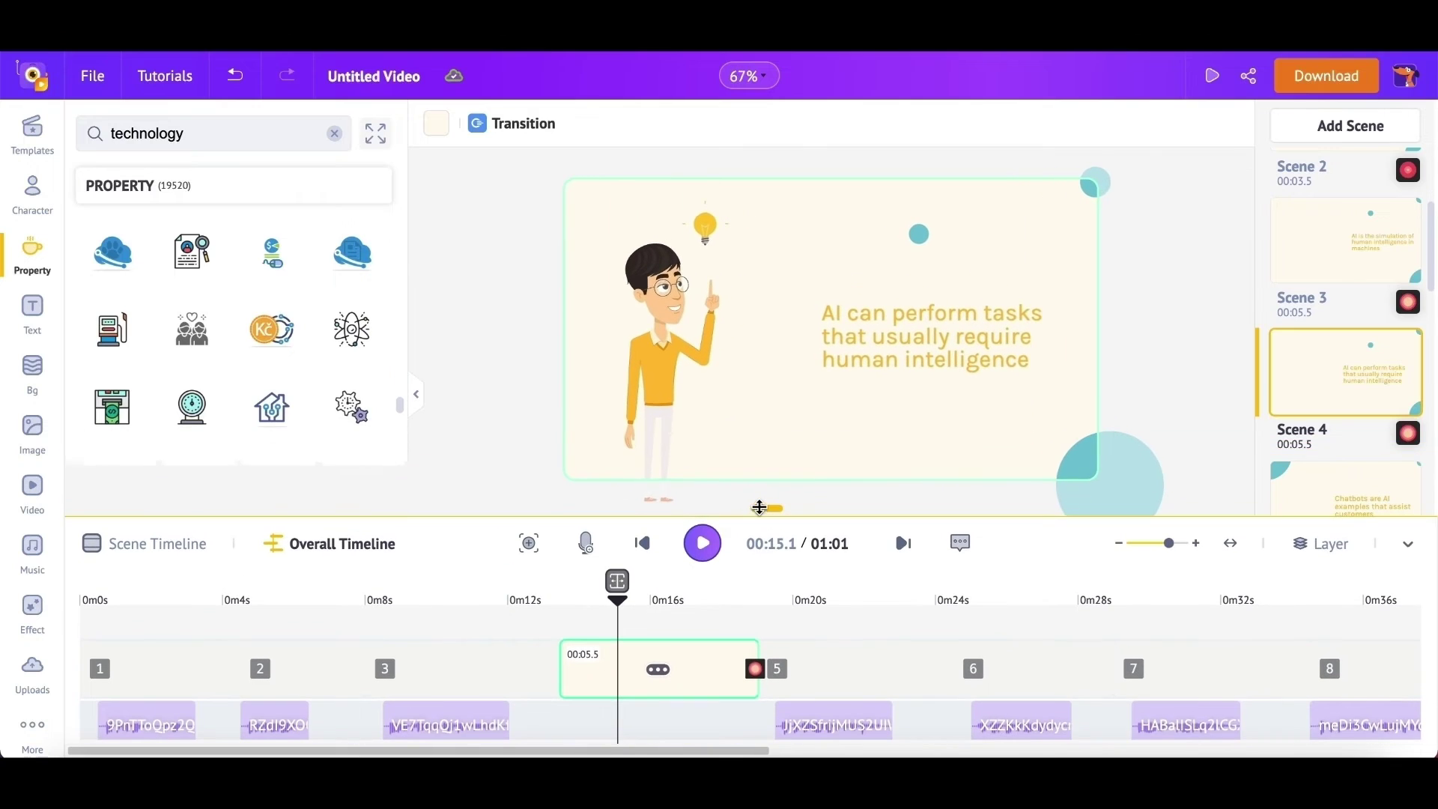
left_click(684, 370)
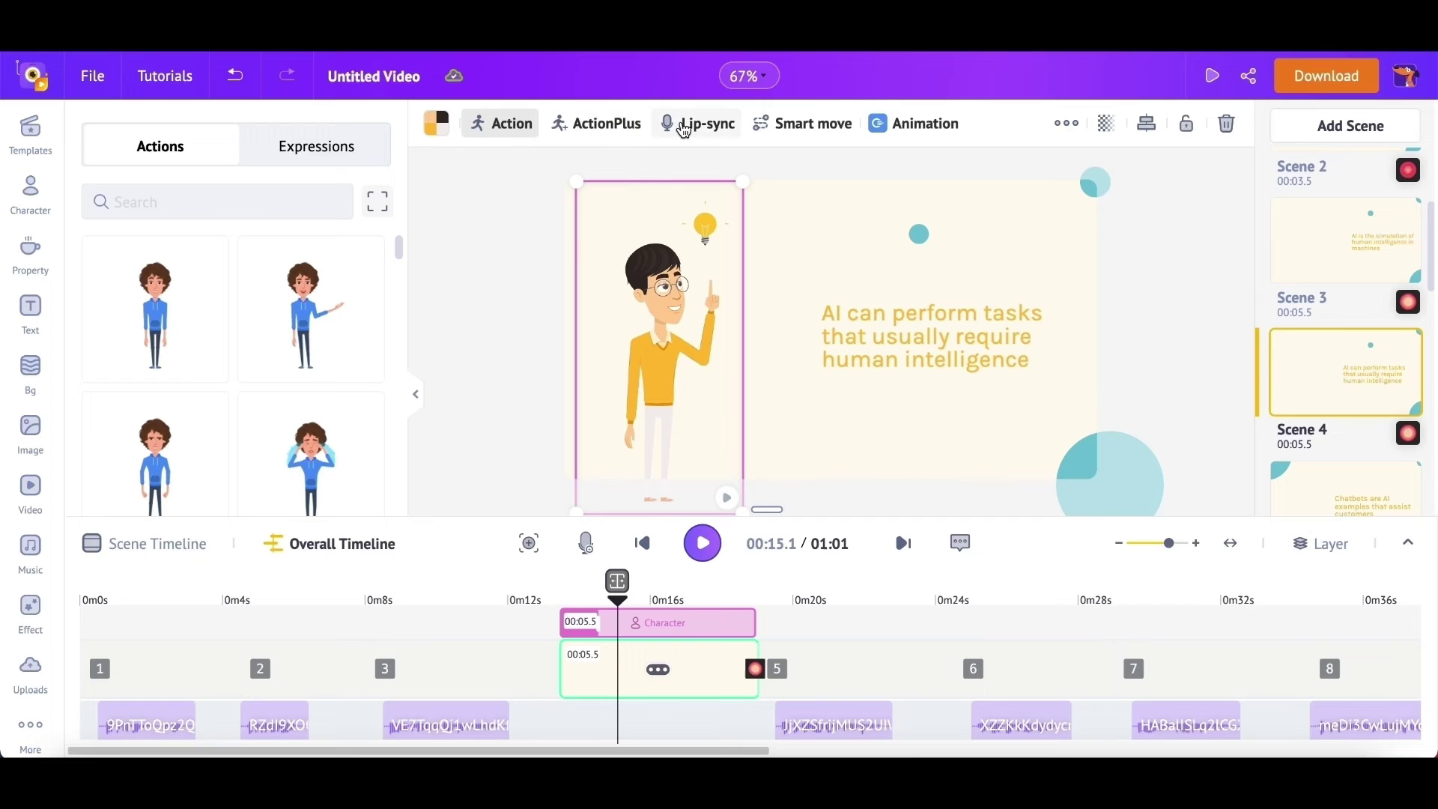
- Open Lip-sync for Scene 4's presenter, look at Record Voice and My Voice upload, then go back
left_click(681, 128)
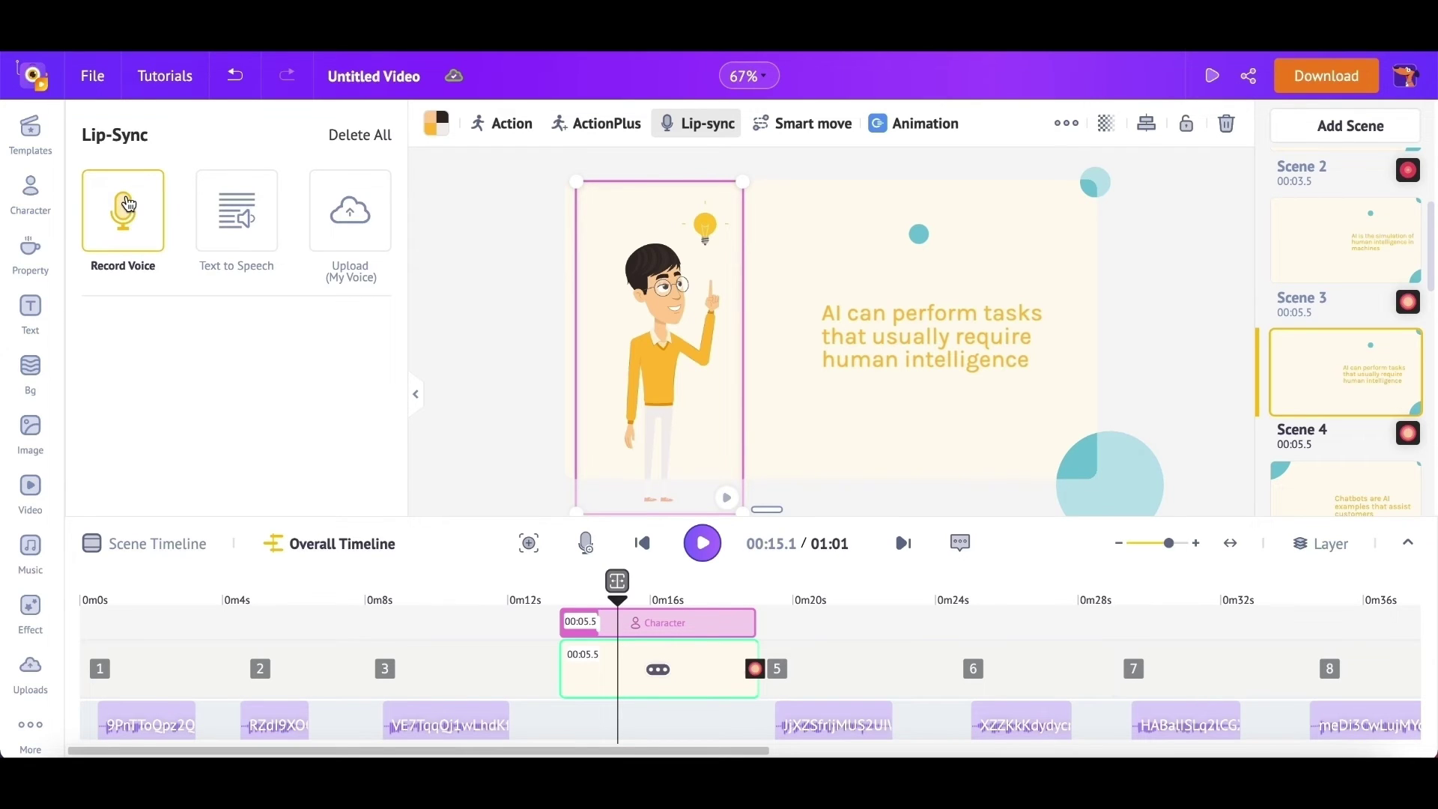
left_click(126, 204)
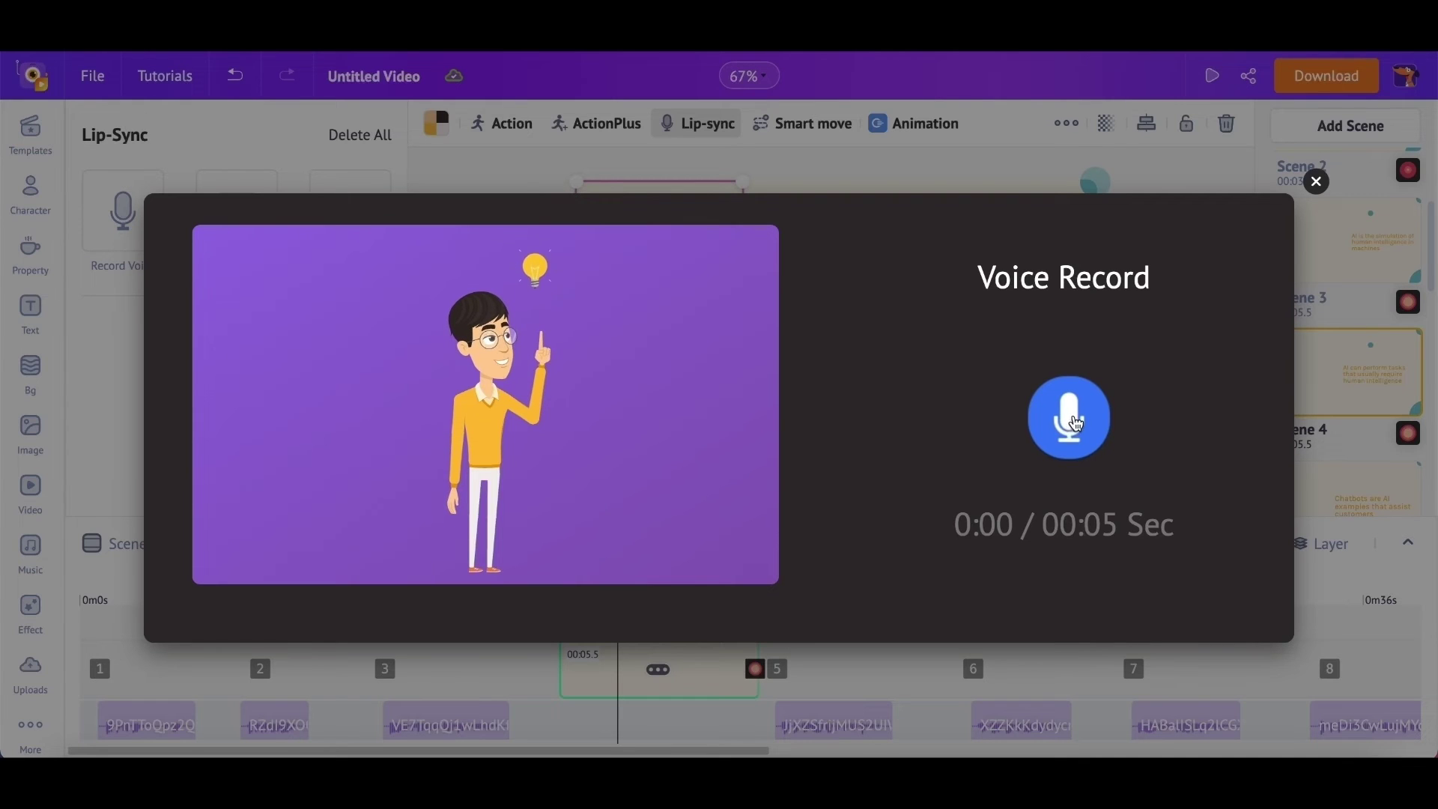
left_click(1315, 183)
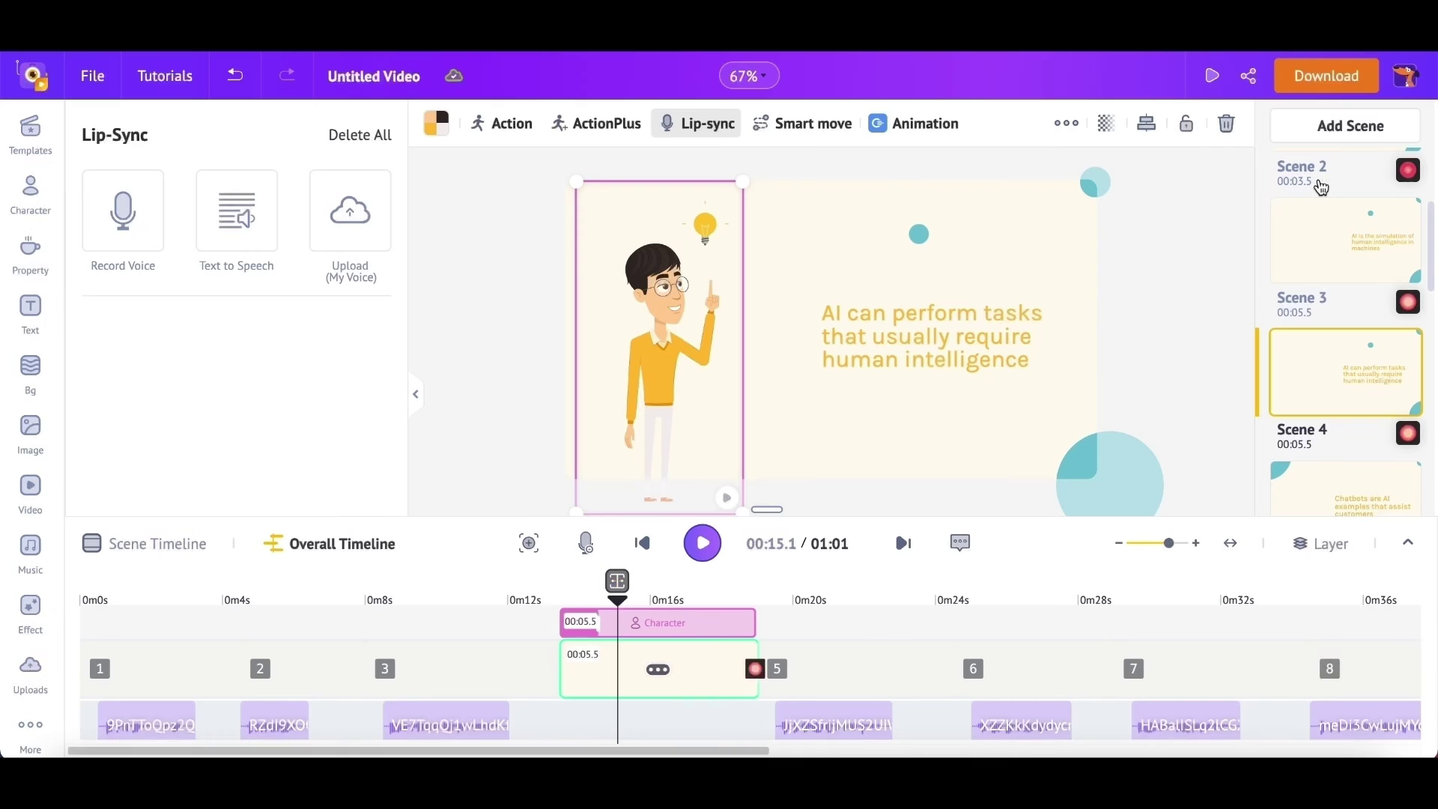
left_click(356, 228)
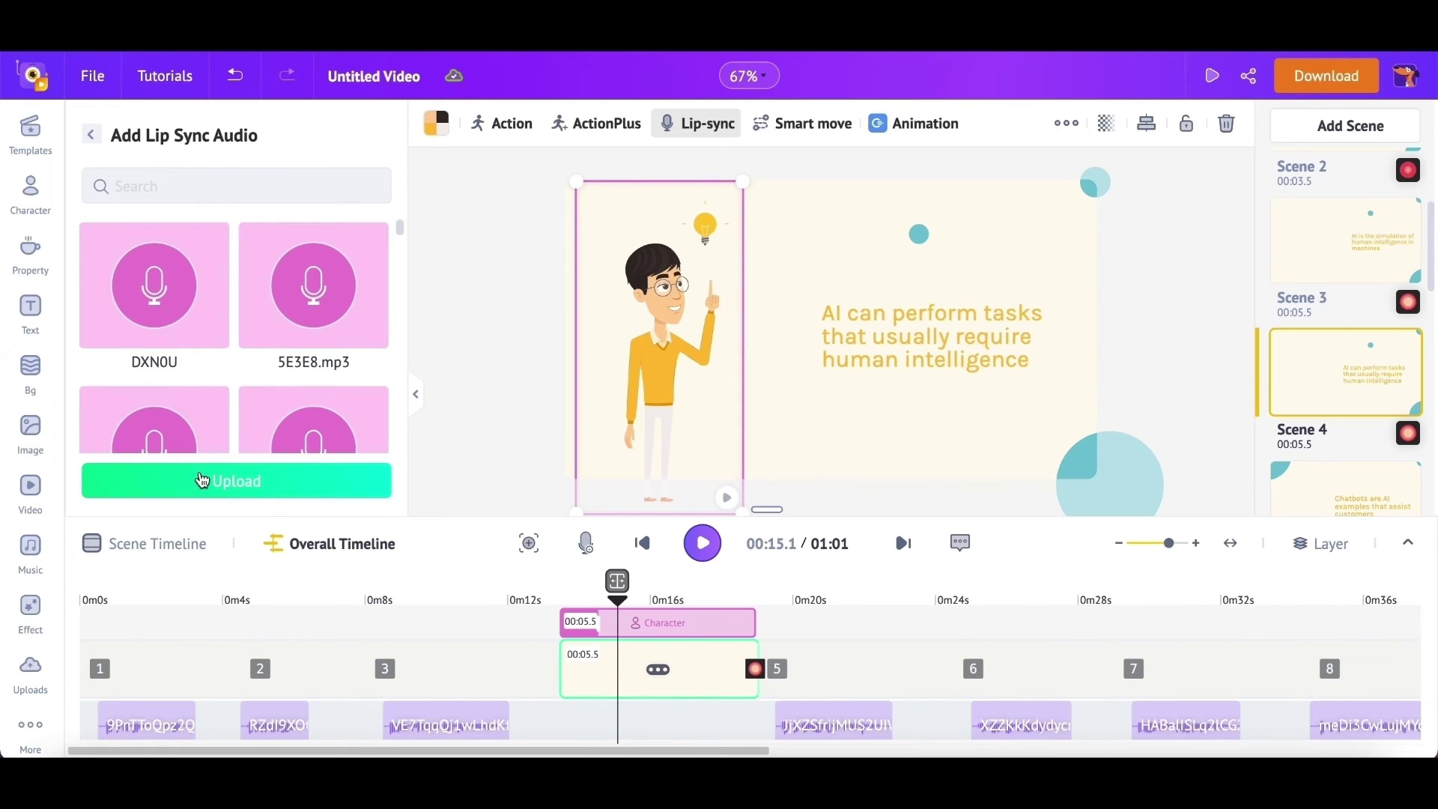
scroll(147, 315, "down", 1)
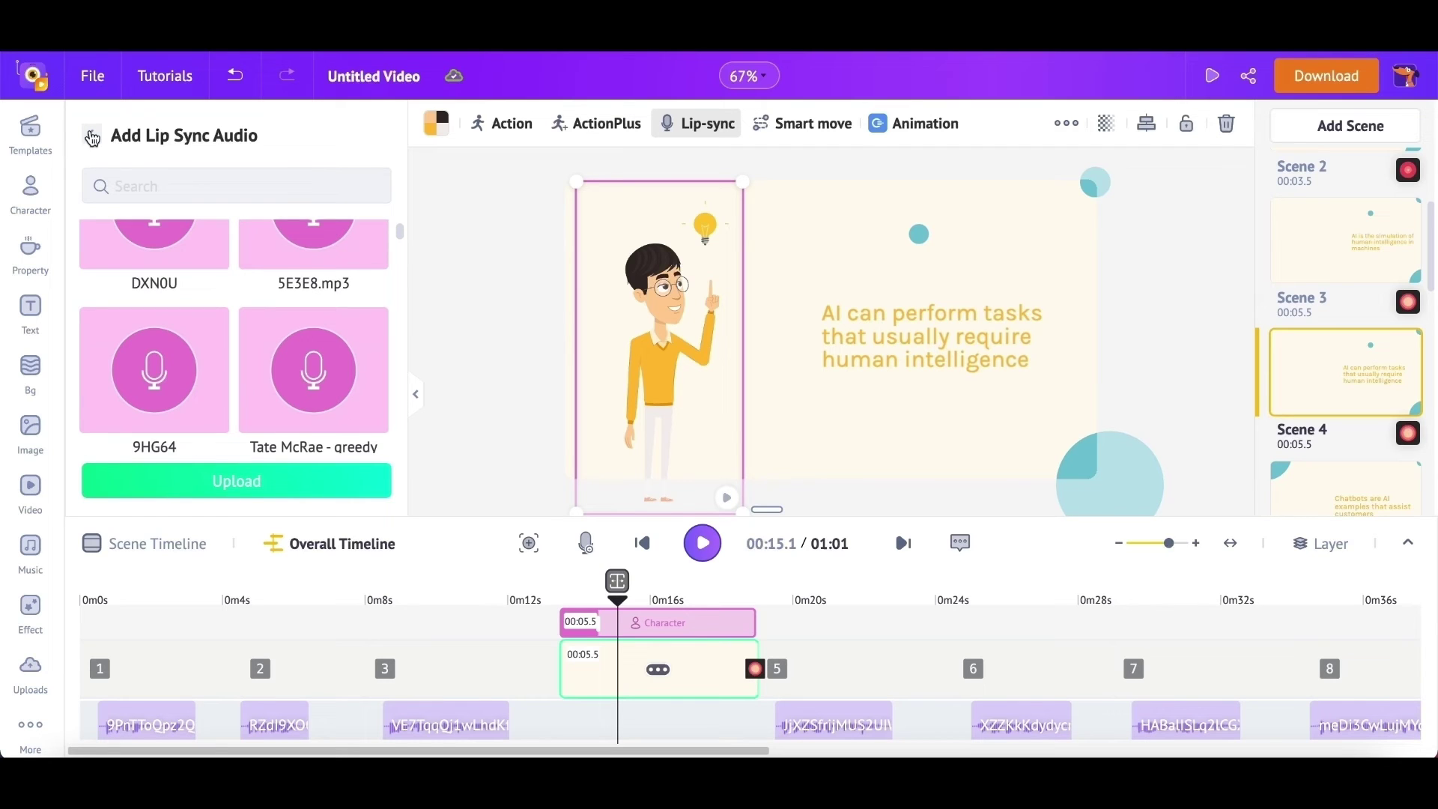
left_click(92, 137)
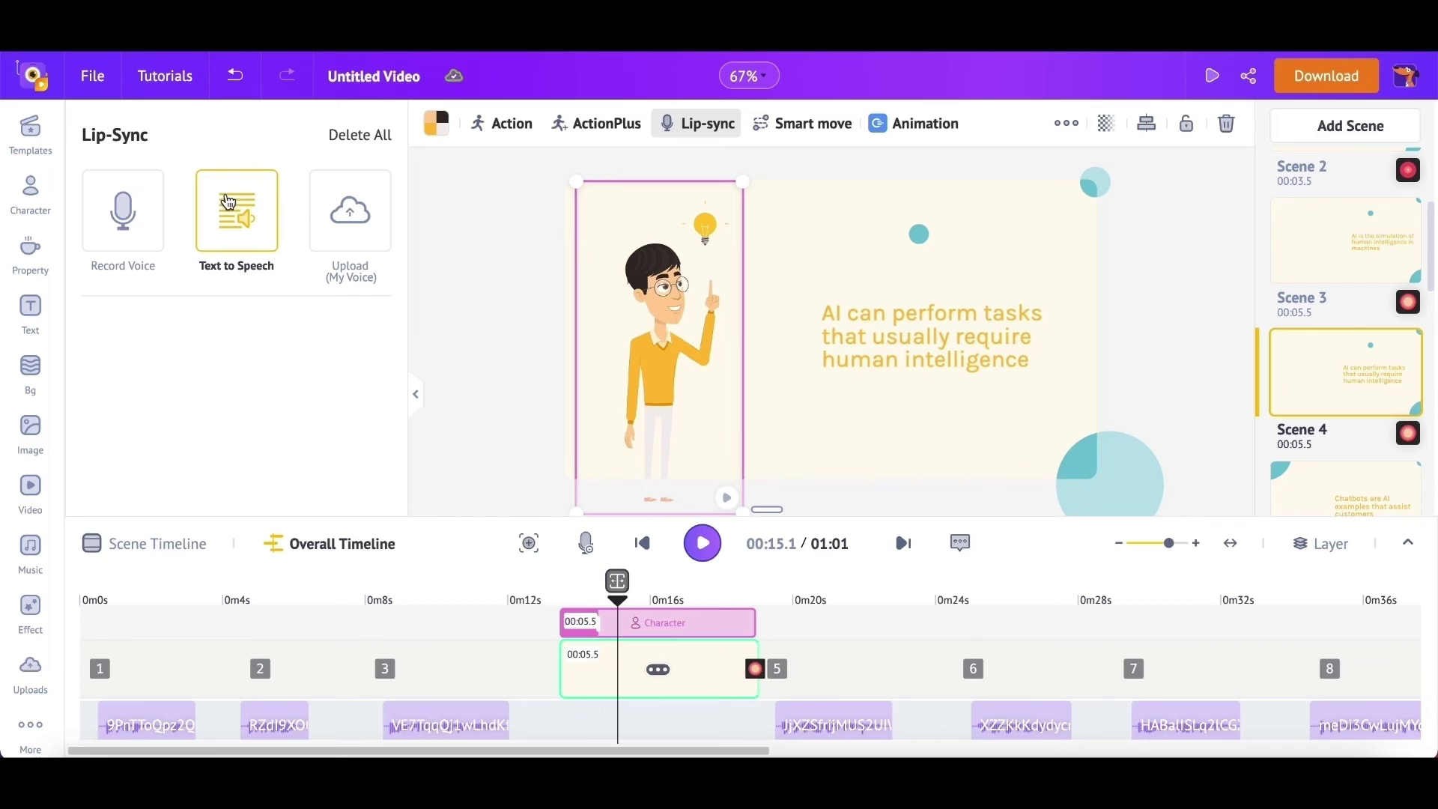
- Open the text-to-speech script editor and set the voice gender to Male
left_click(229, 202)
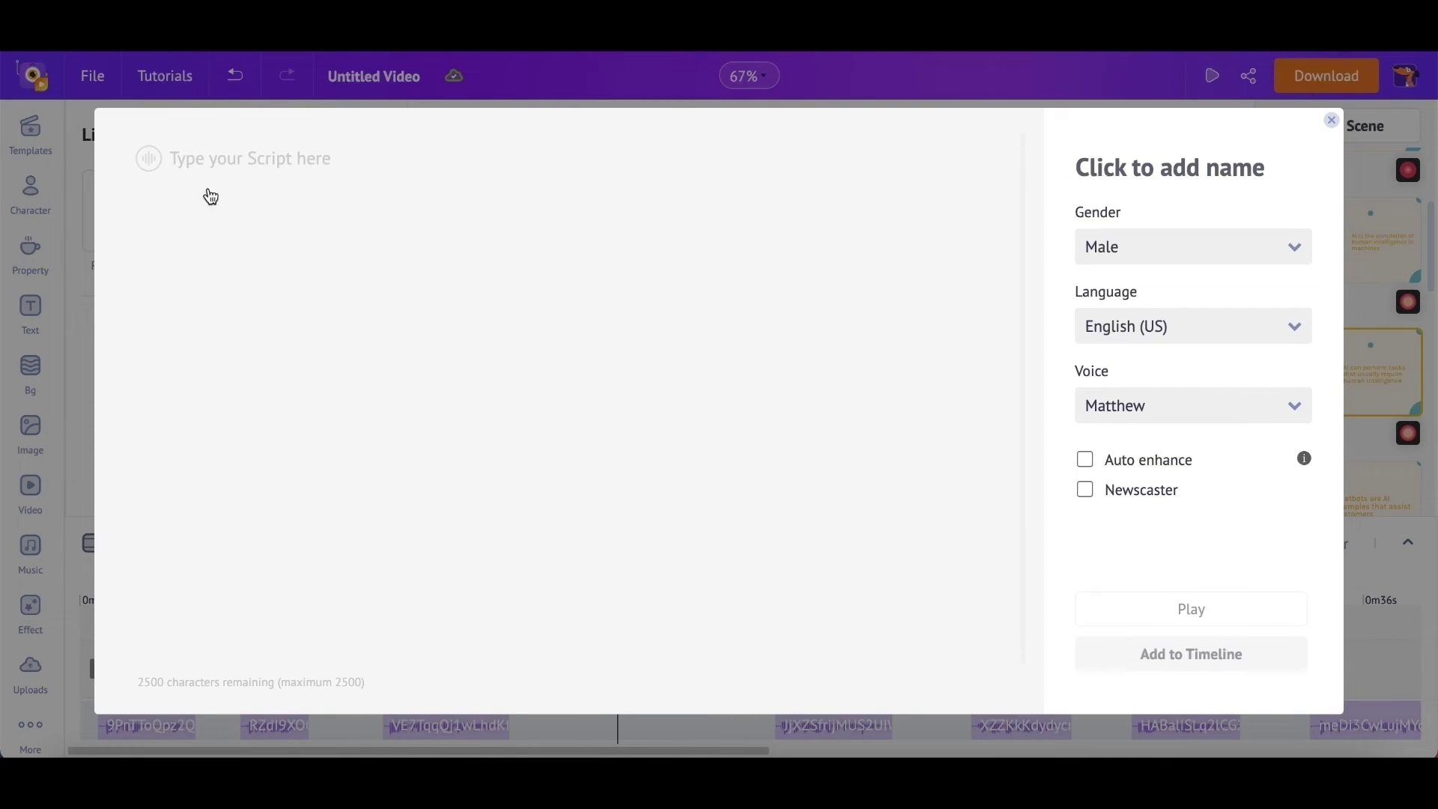
type("AI can perform tasks th")
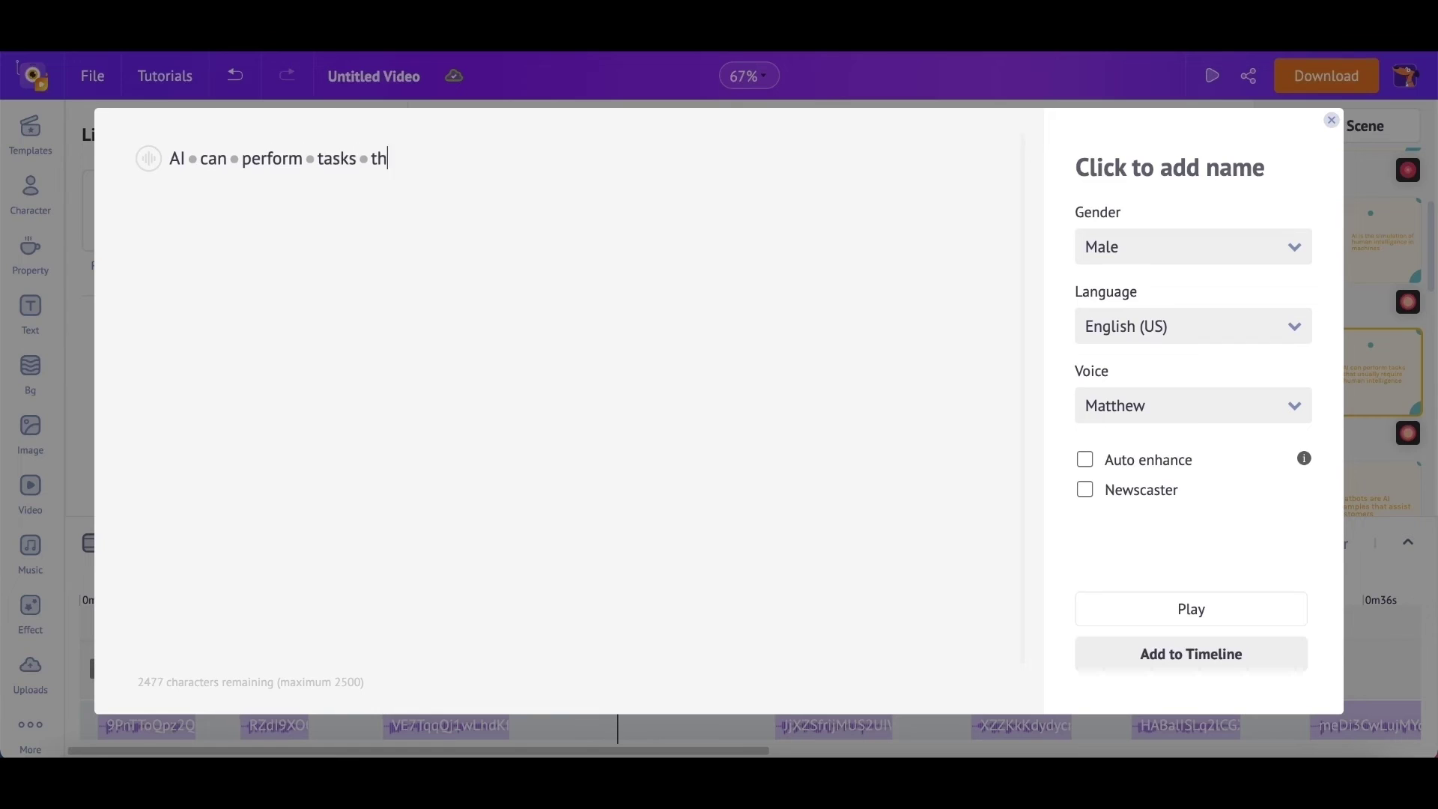
type("at usually require Human Intellig")
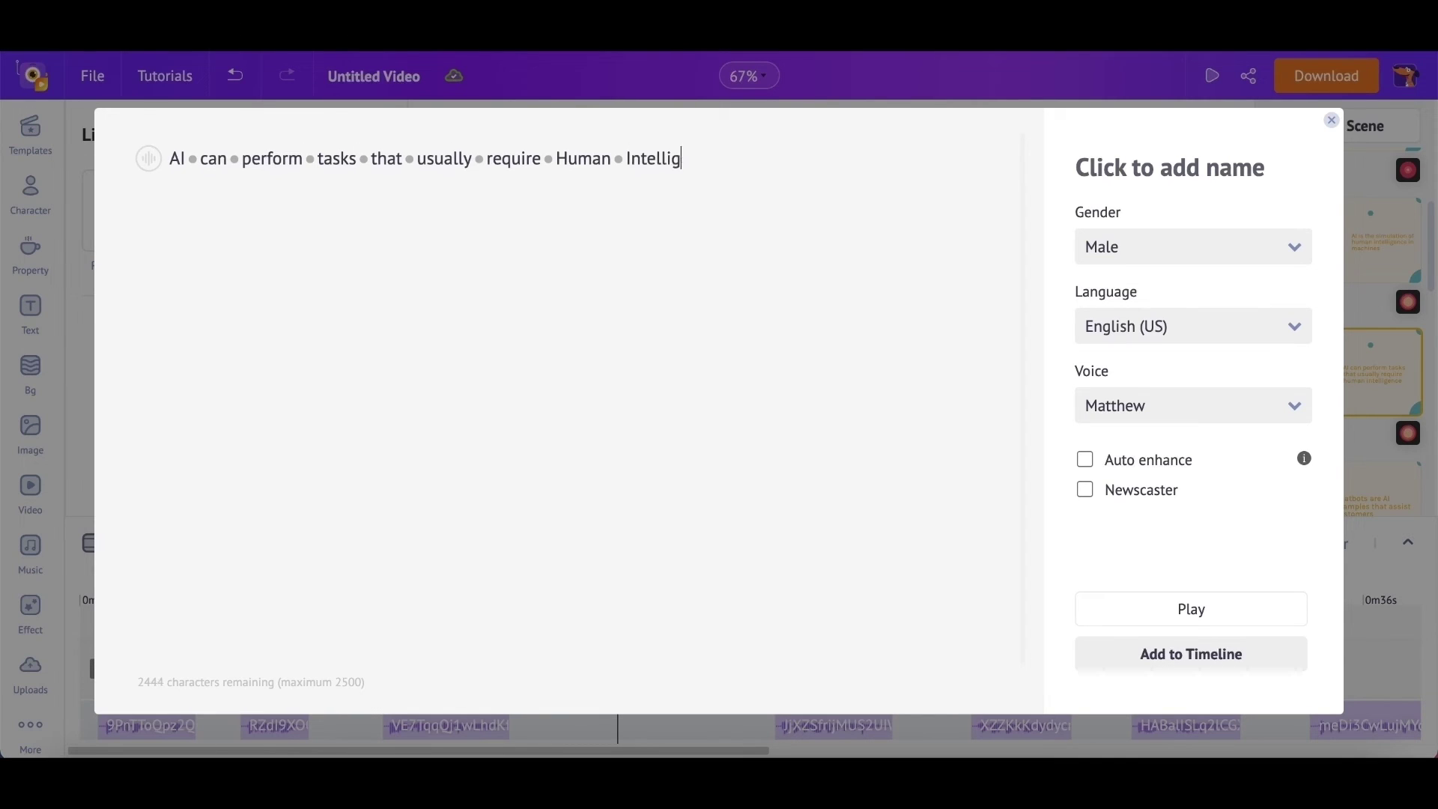
type("ence")
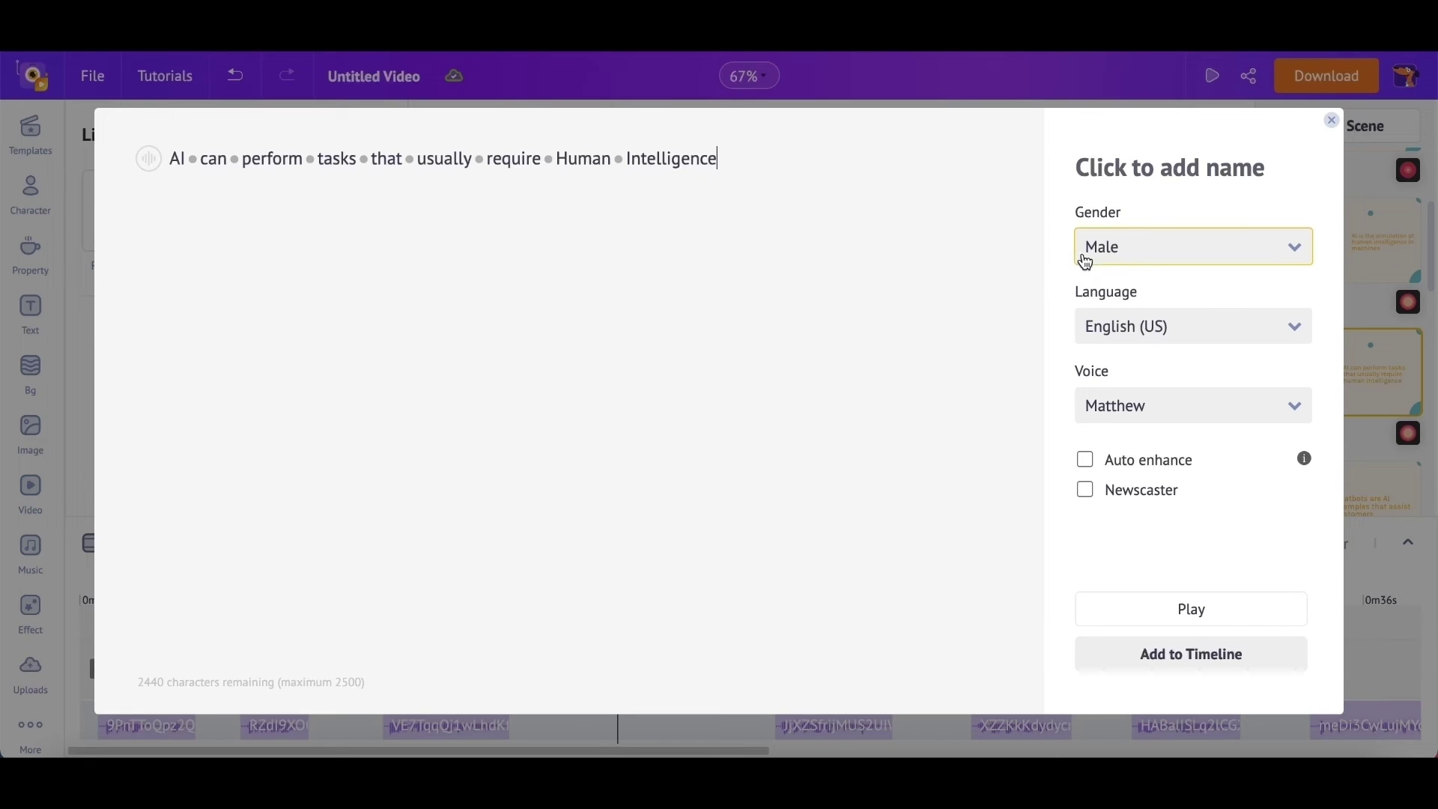
left_click(1193, 248)
left_click(1146, 283)
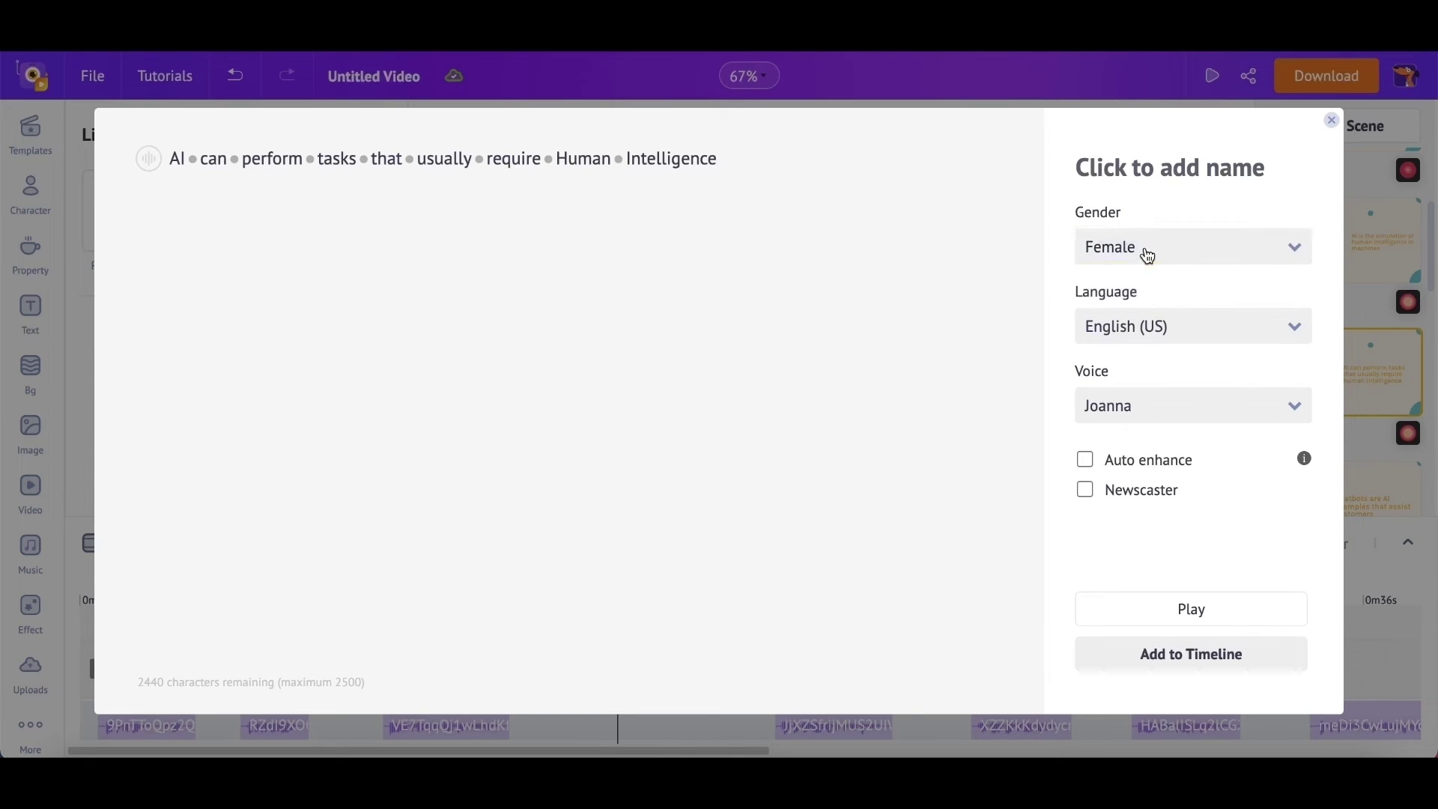
left_click(1146, 251)
left_click(1146, 285)
left_click(1169, 327)
scroll(1160, 382, "down", 2)
scroll(1159, 382, "down", 3)
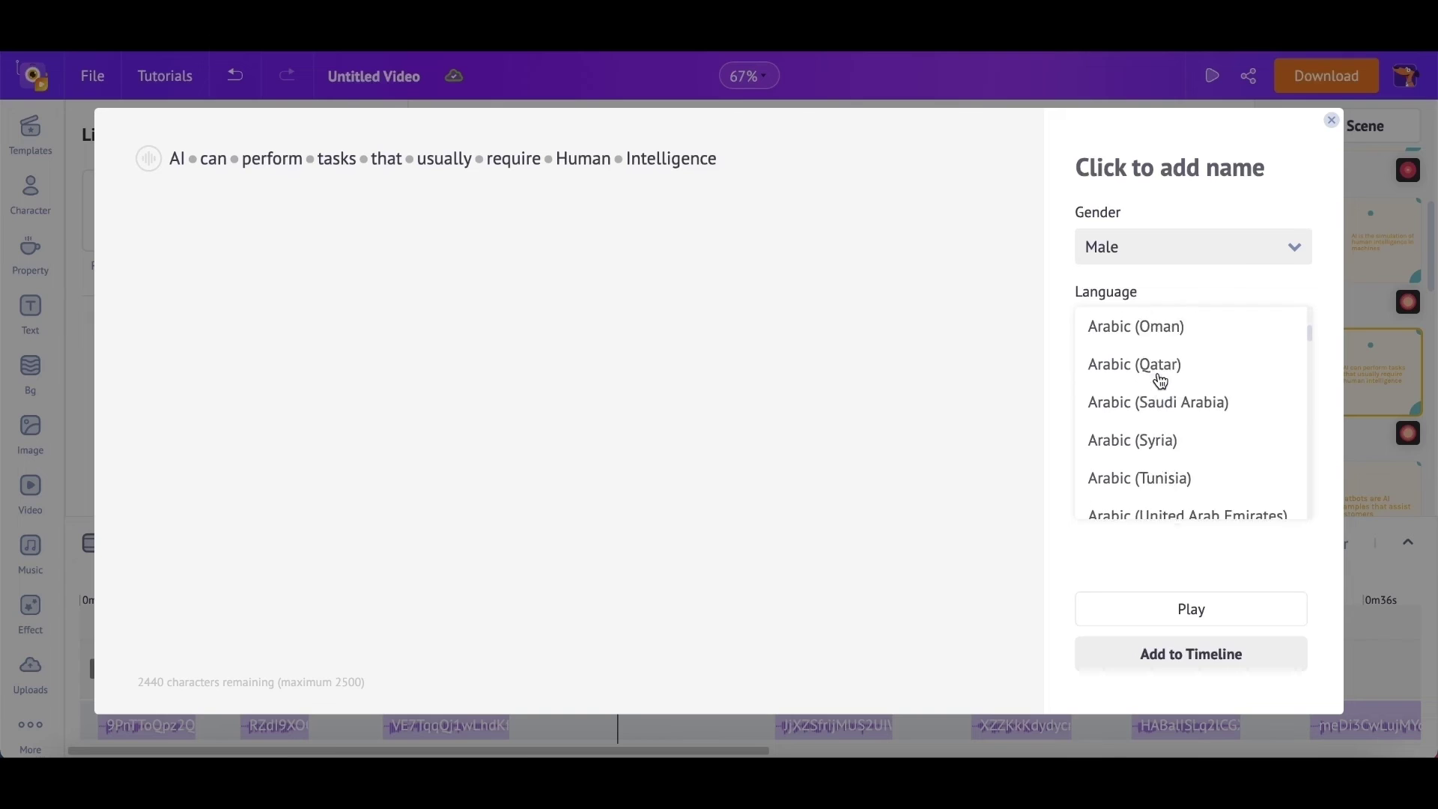
scroll(1159, 382, "down", 3)
scroll(1160, 382, "down", 3)
scroll(1159, 382, "down", 3)
scroll(1160, 382, "down", 2)
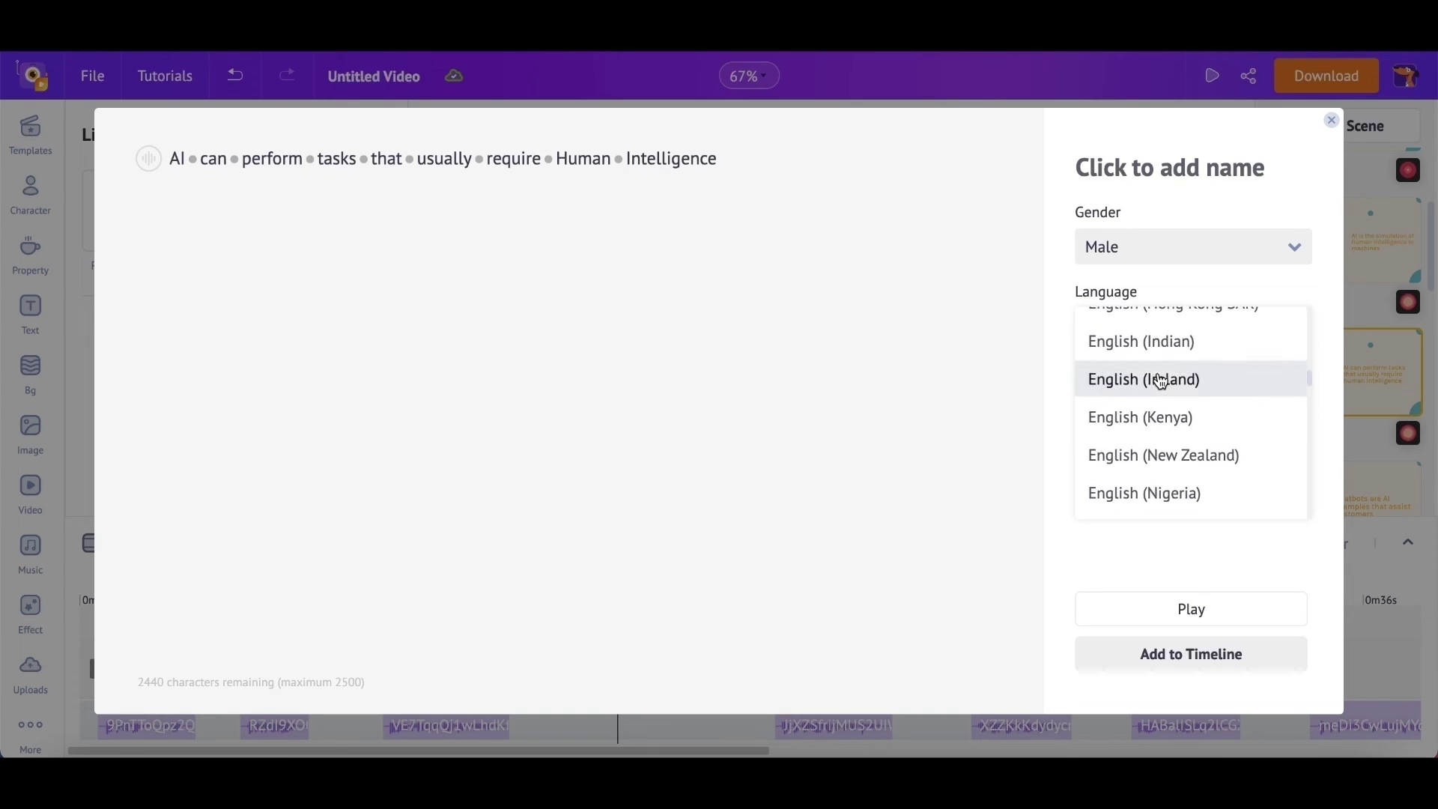
scroll(1159, 383, "down", 5)
- Set the voice language to English (US) and the voice to Matthew
left_click(1158, 387)
left_click(1158, 332)
left_click(1160, 371)
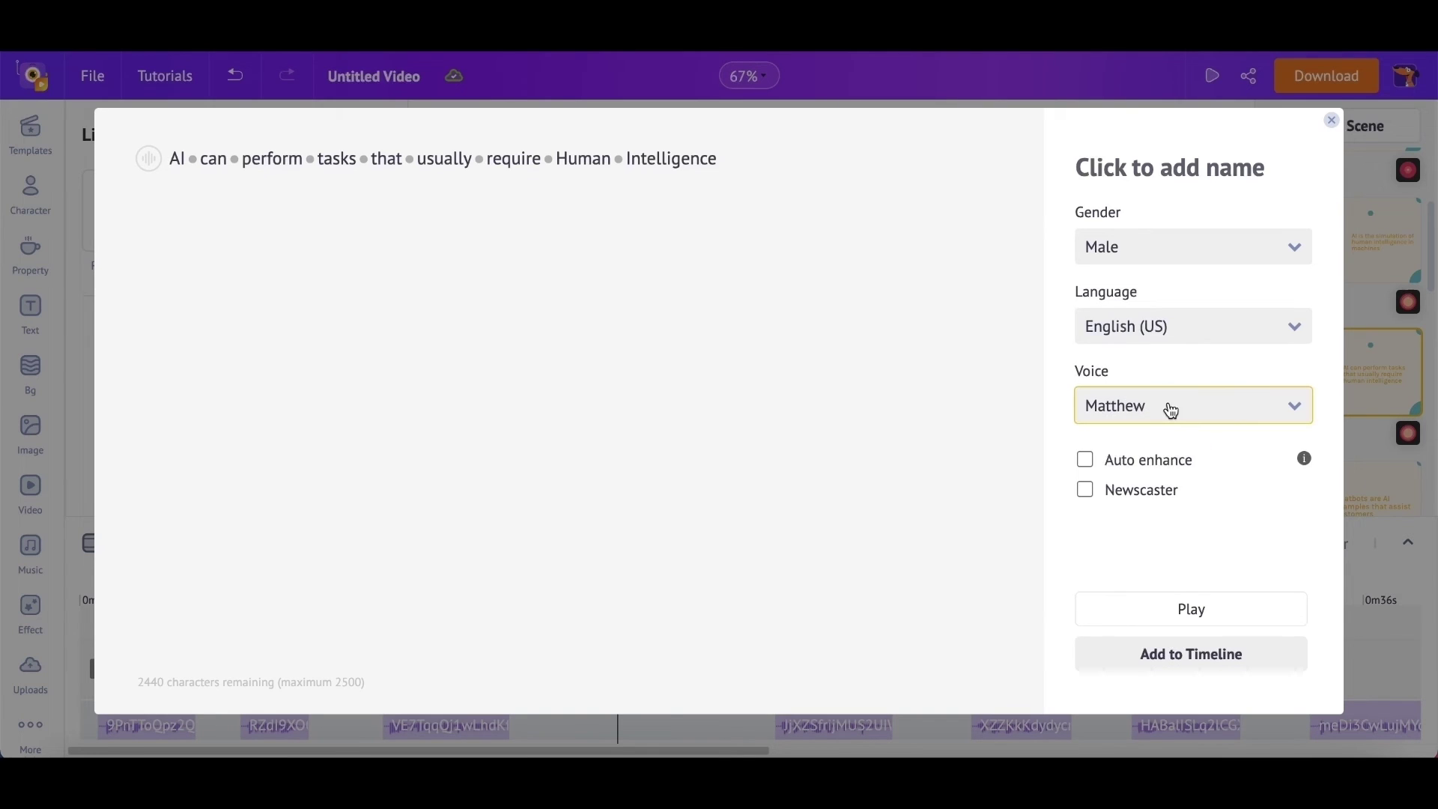
left_click(1168, 409)
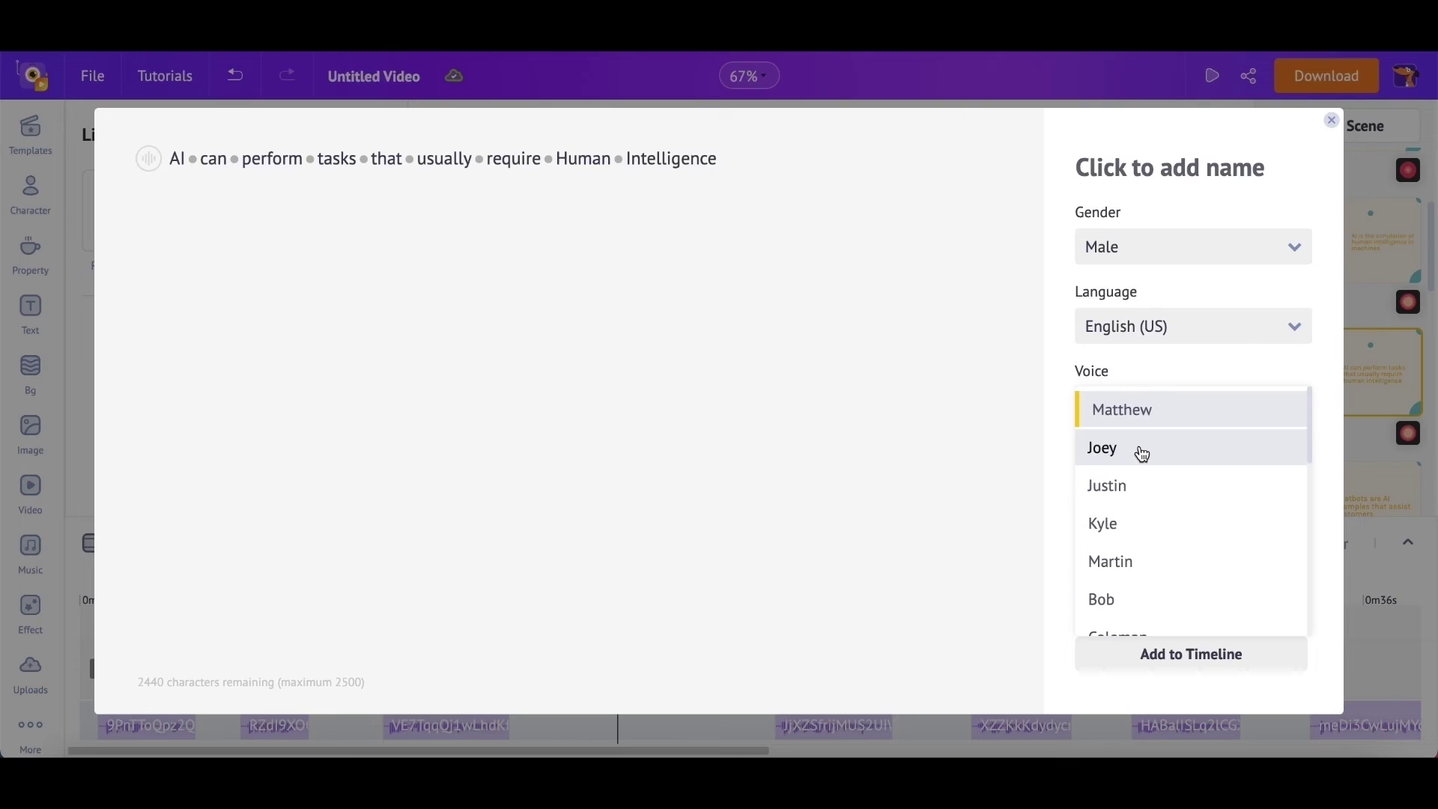
left_click(1141, 450)
left_click(1140, 420)
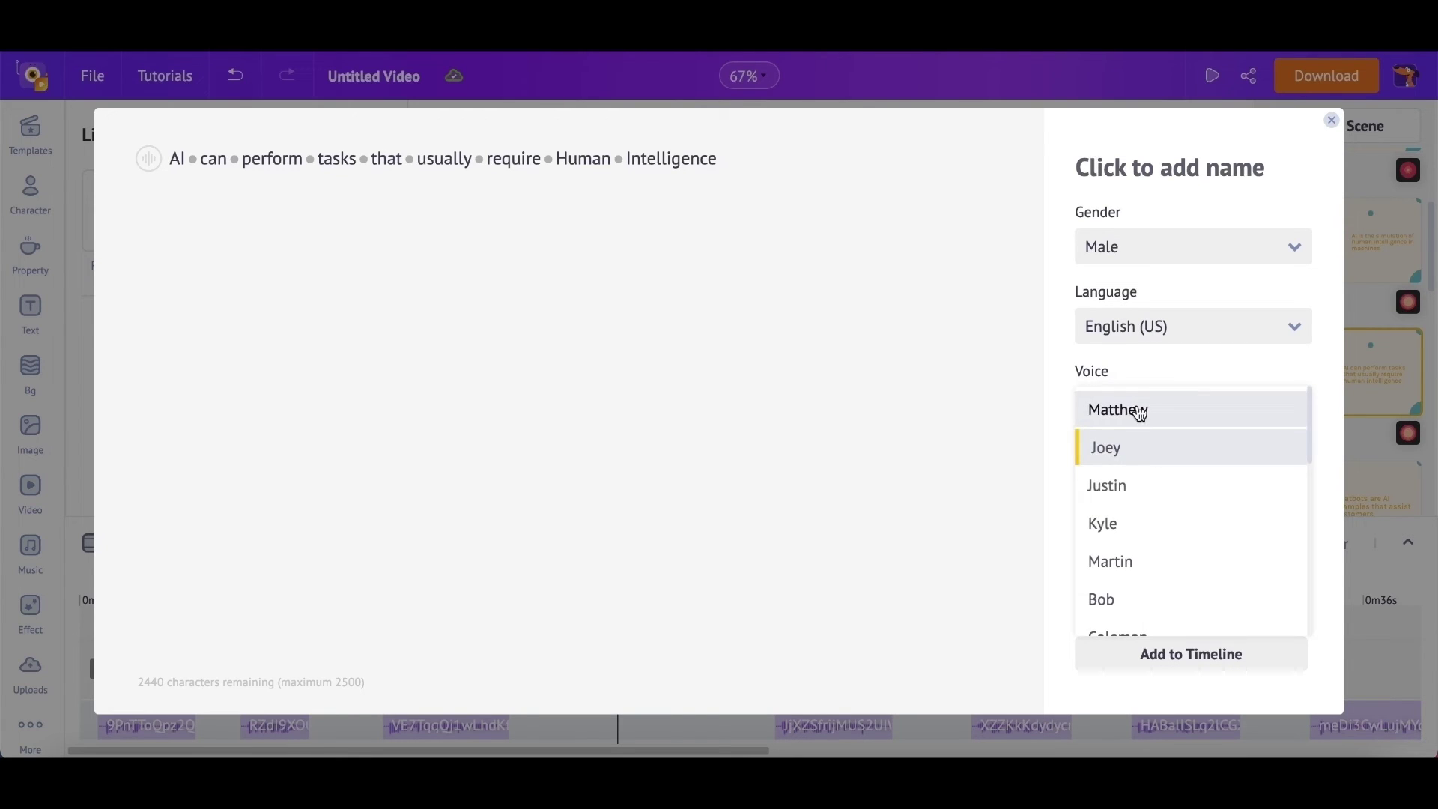
left_click(1135, 413)
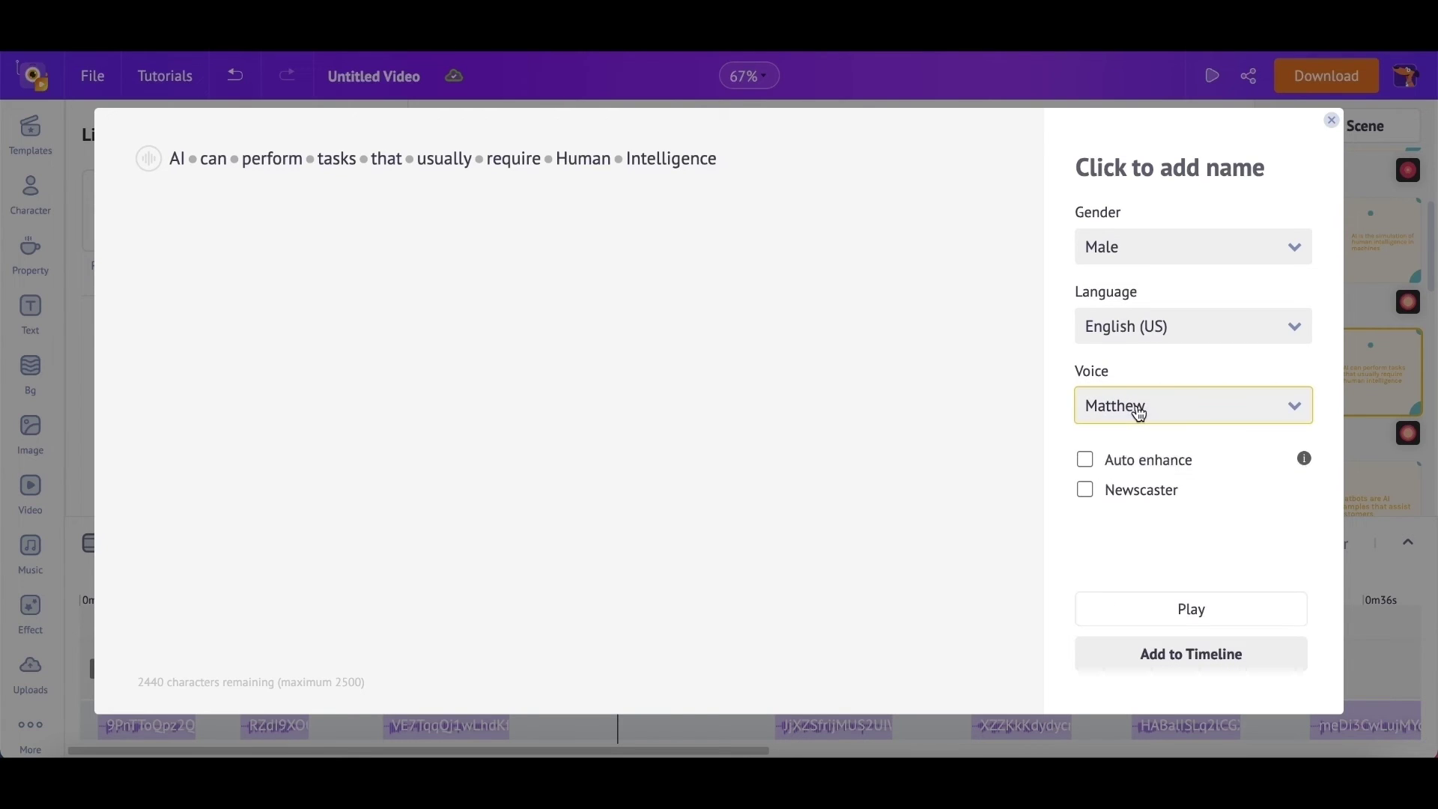
- Preview the voiceover, enable Auto enhance, and add it to the timeline
left_click(1181, 611)
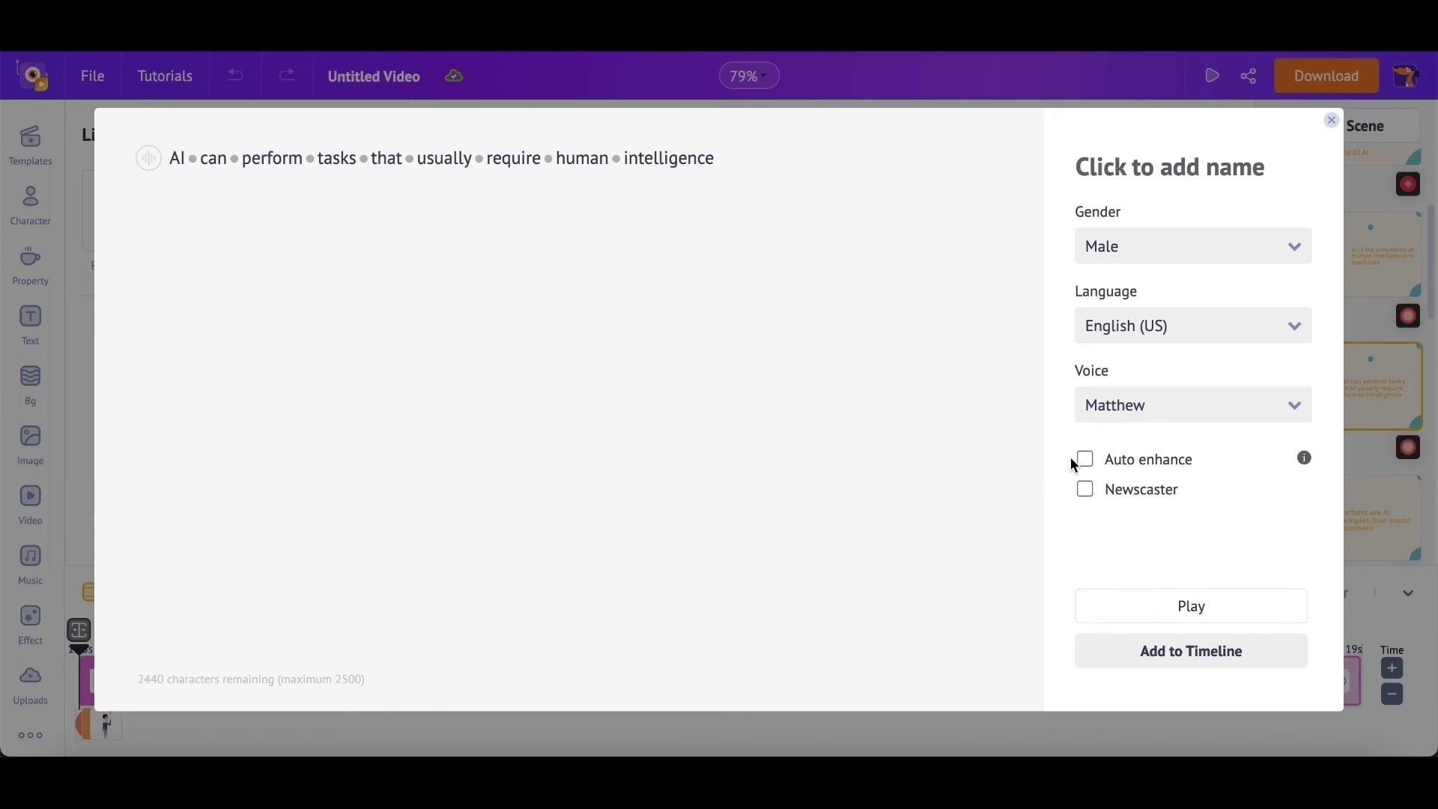
left_click(1085, 459)
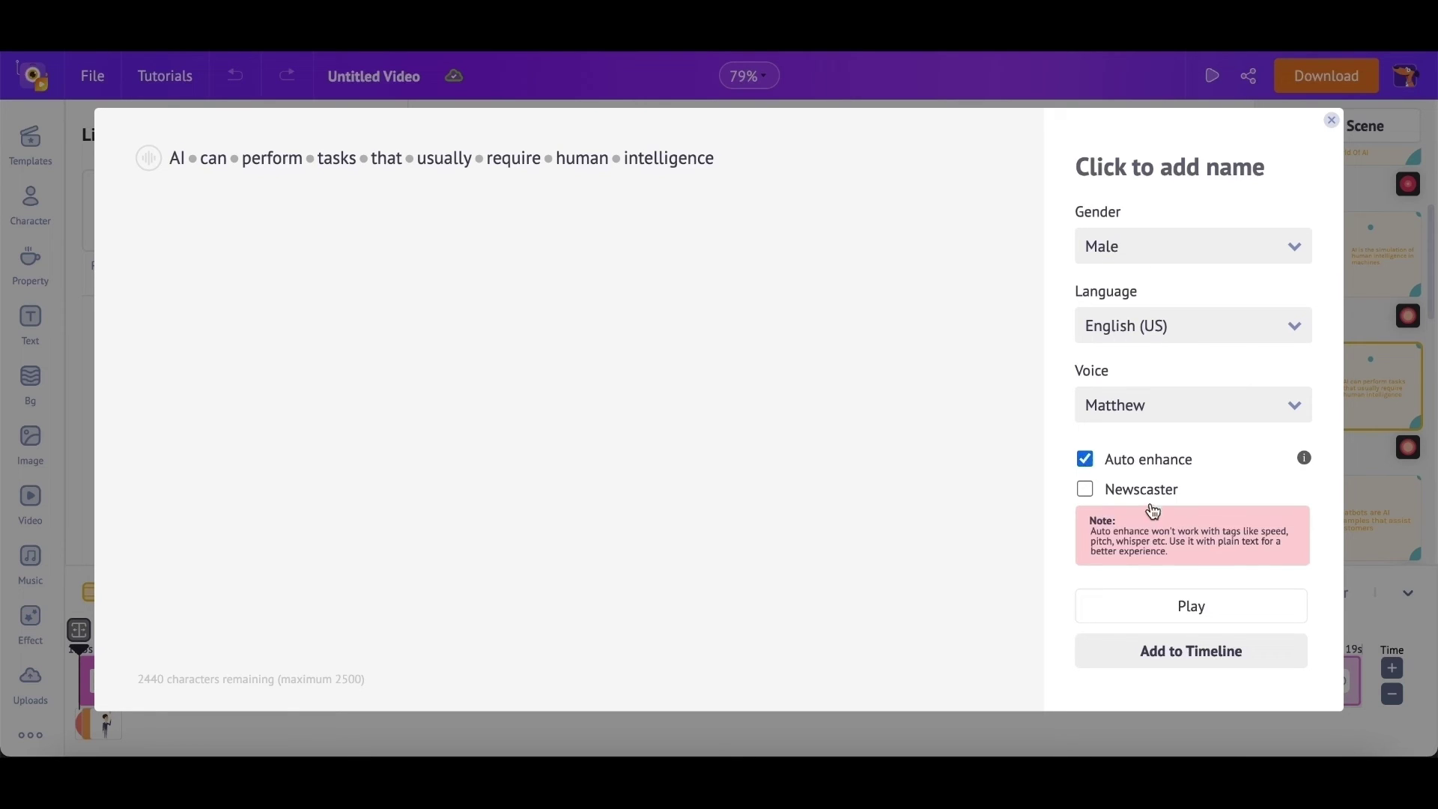
left_click(1190, 607)
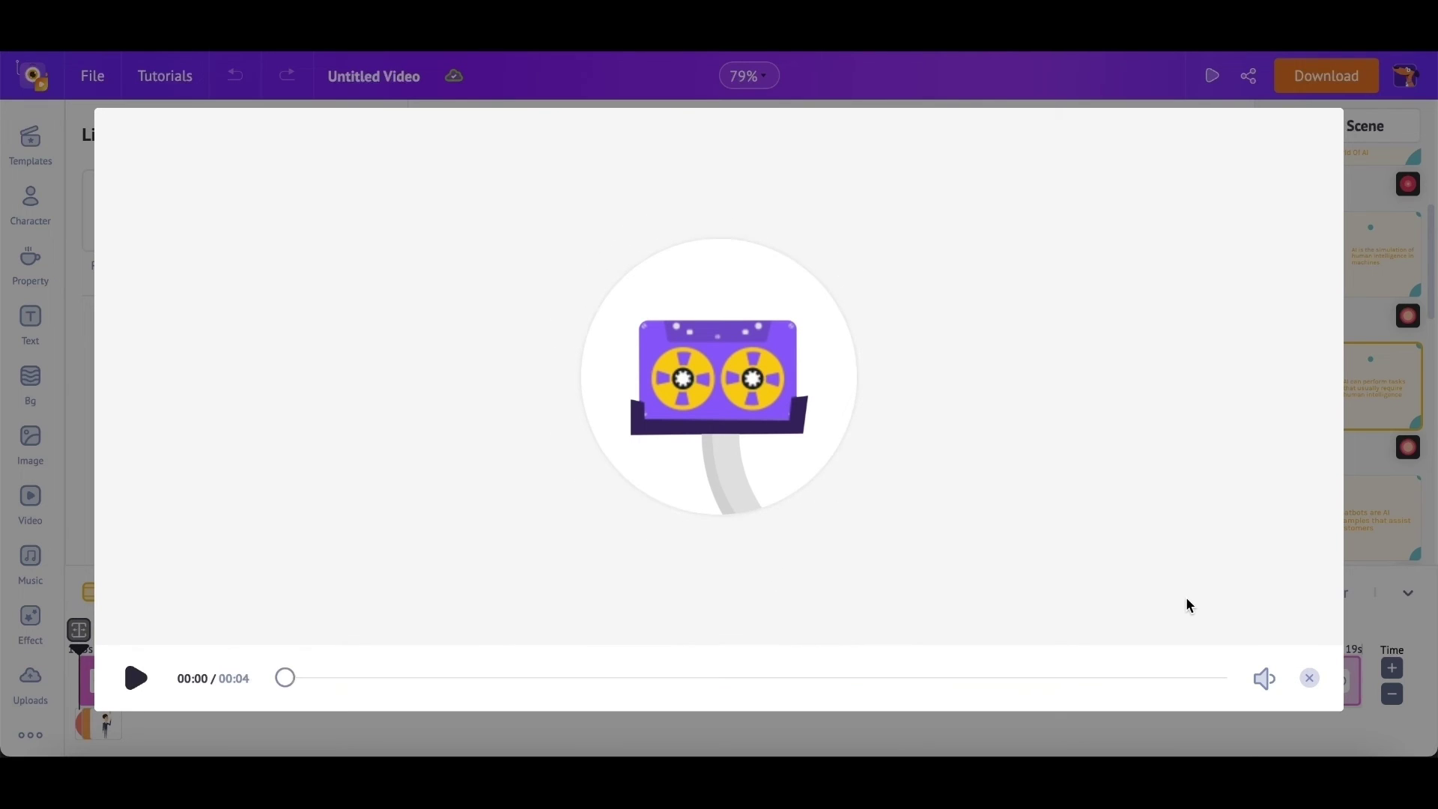
left_click(1309, 677)
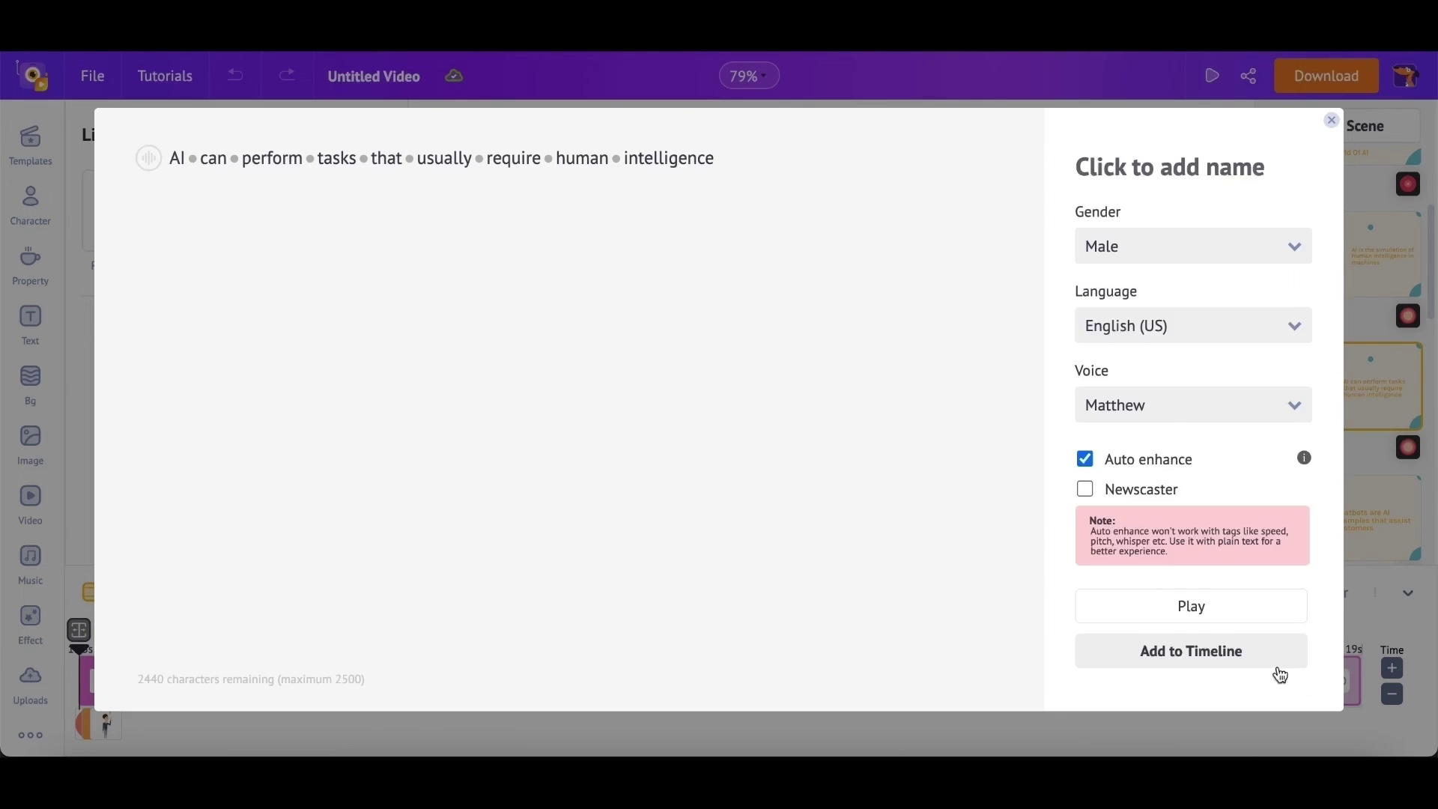
left_click(1222, 651)
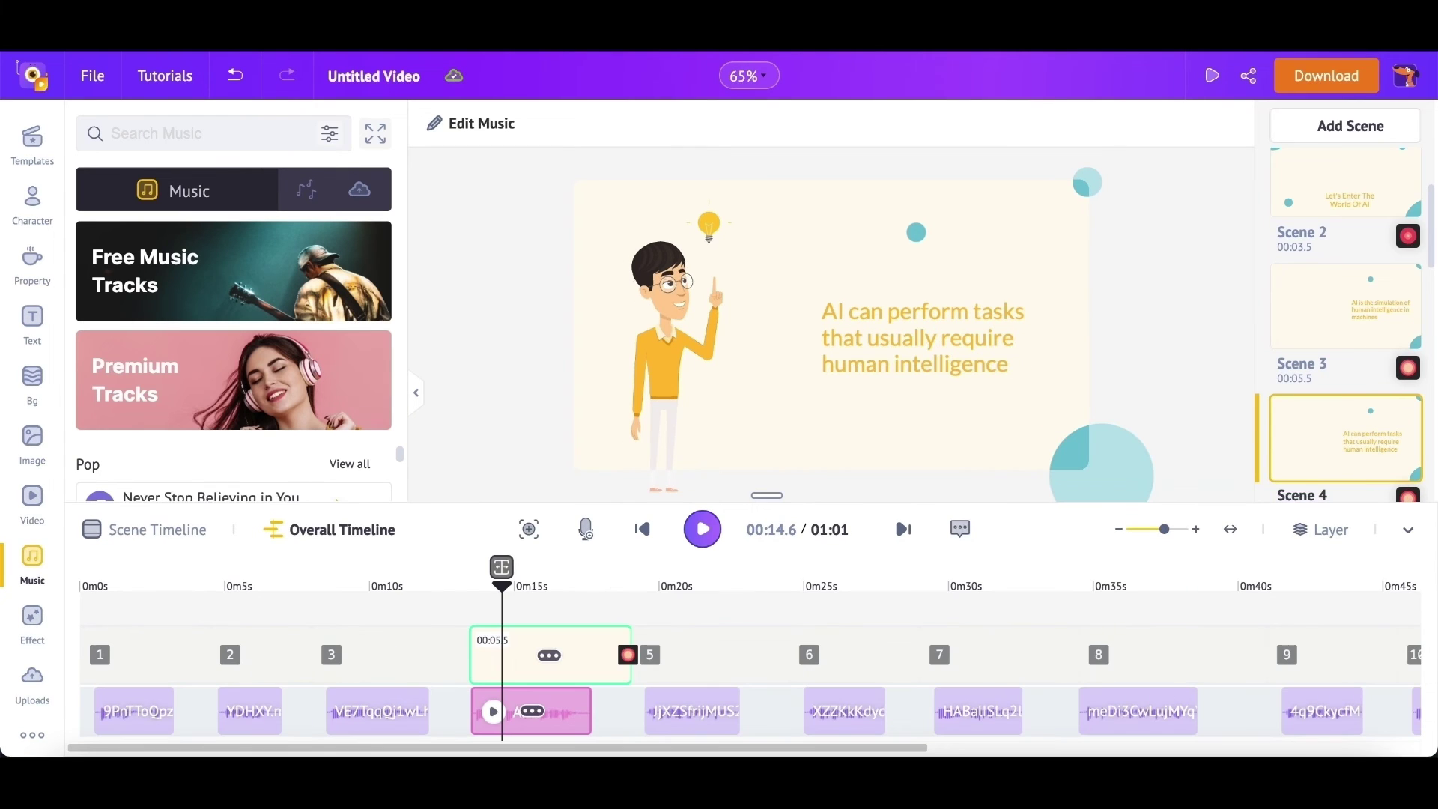
- Replay the video from Scene 4, then delete the Climbing music track from the timeline
left_click(643, 537)
left_click(702, 528)
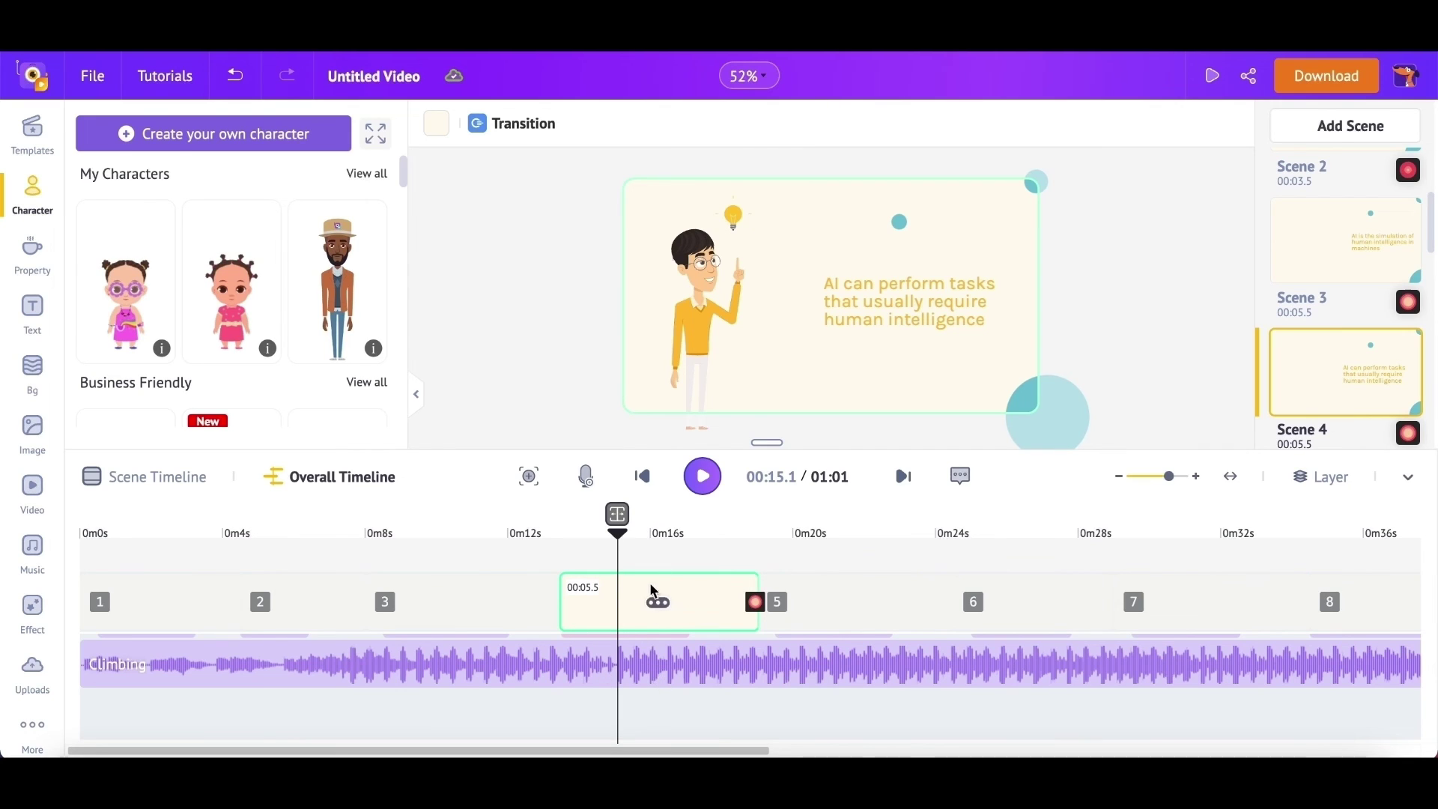
scroll(649, 679, "down", 1)
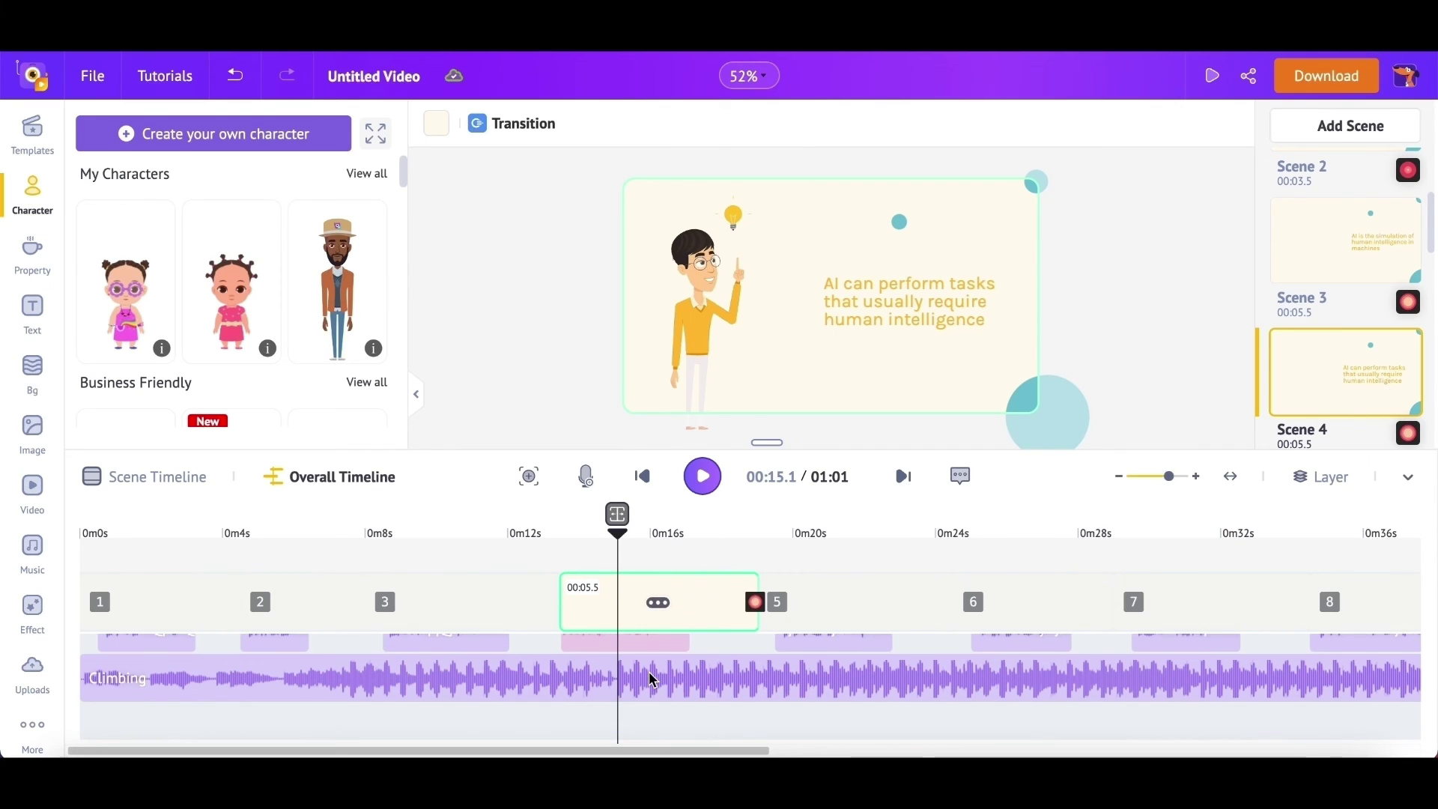
left_click(649, 678)
right_click(648, 677)
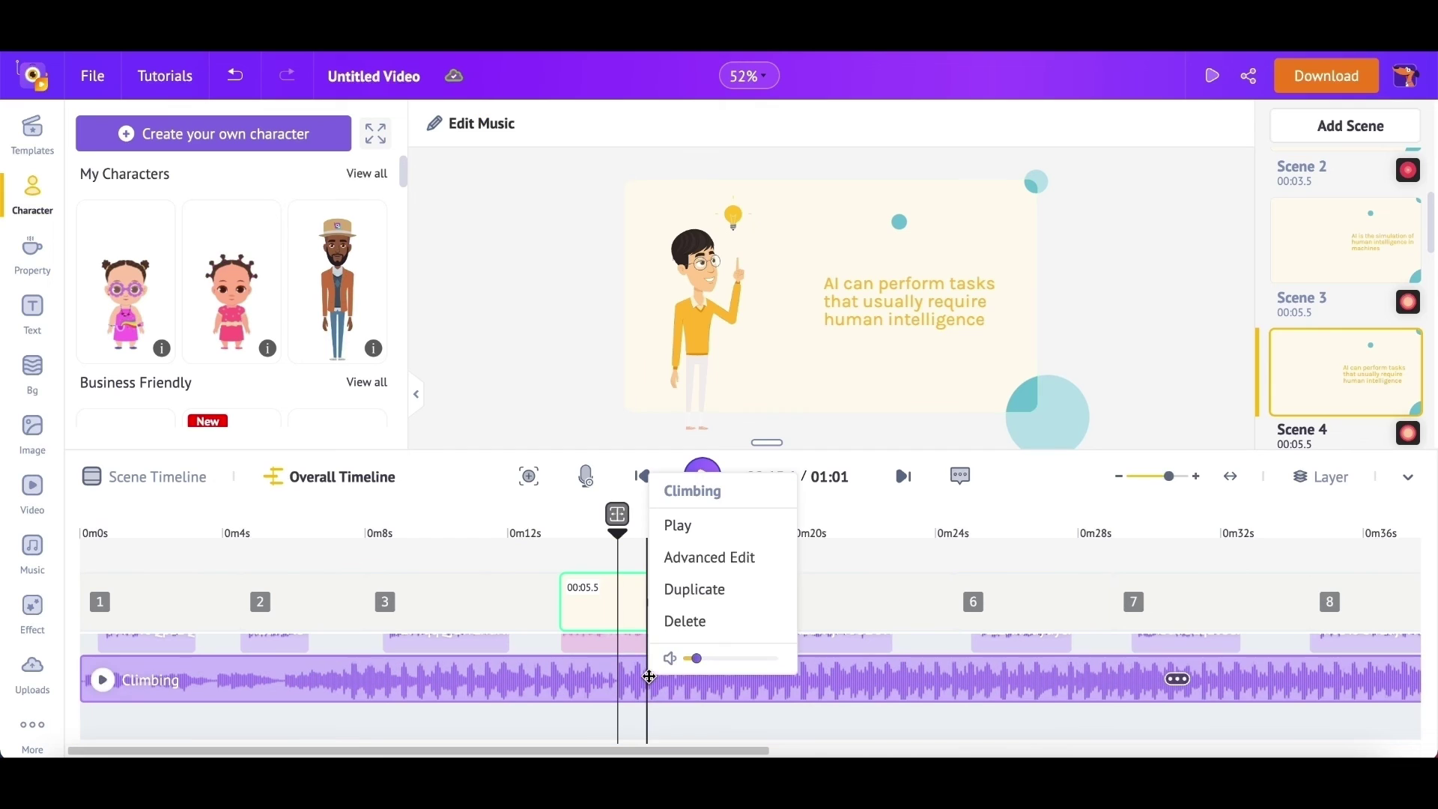
left_click(679, 622)
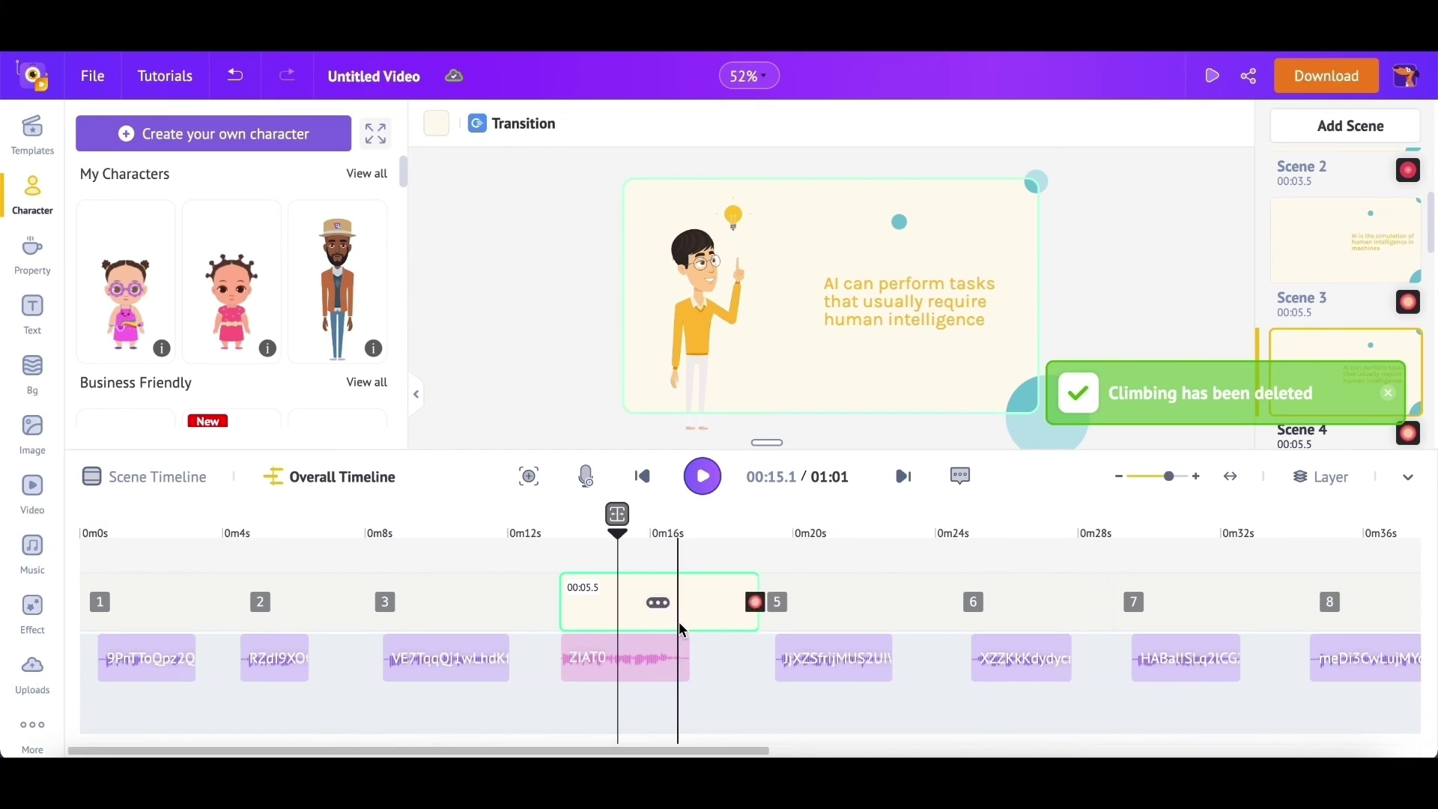
left_click(33, 550)
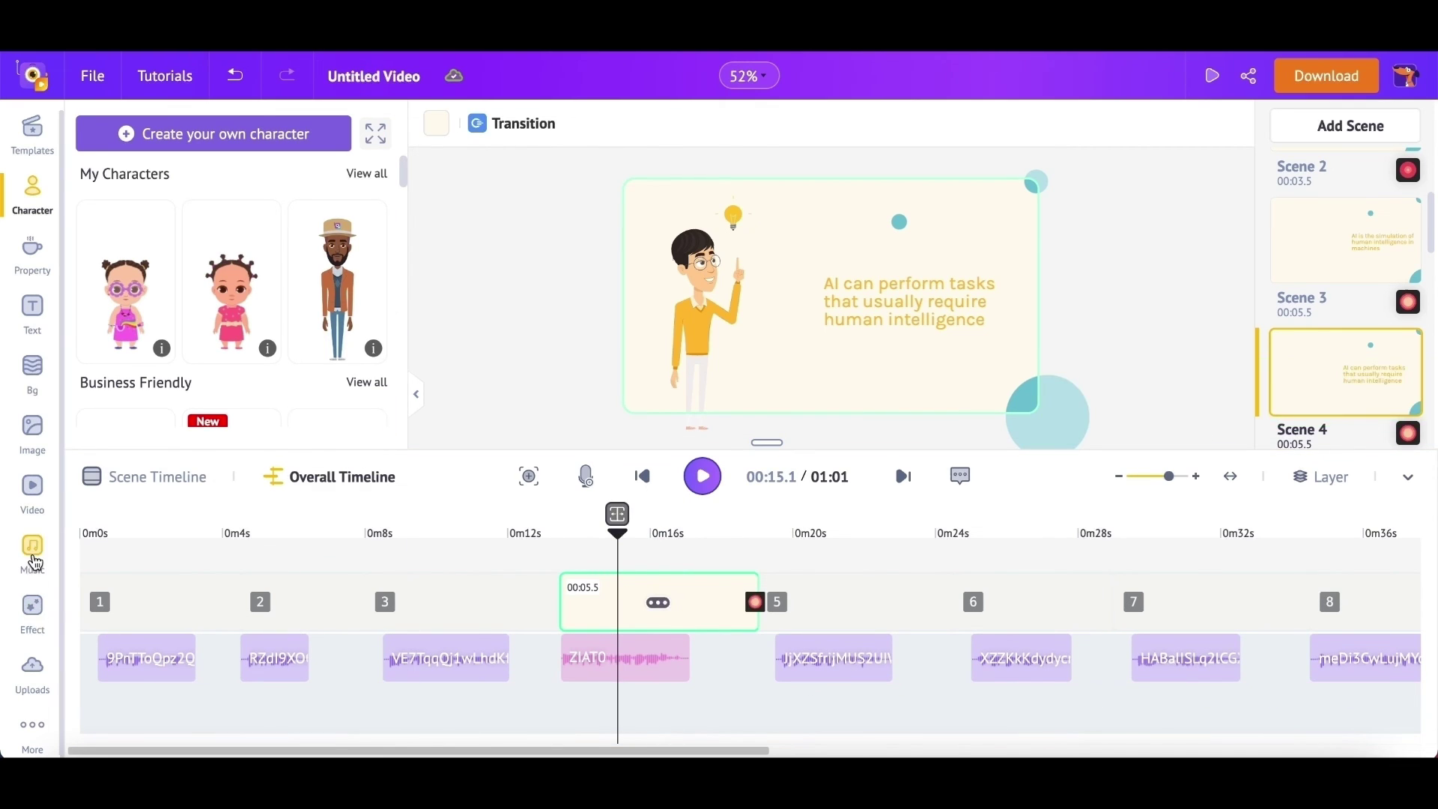
scroll(292, 422, "down", 1)
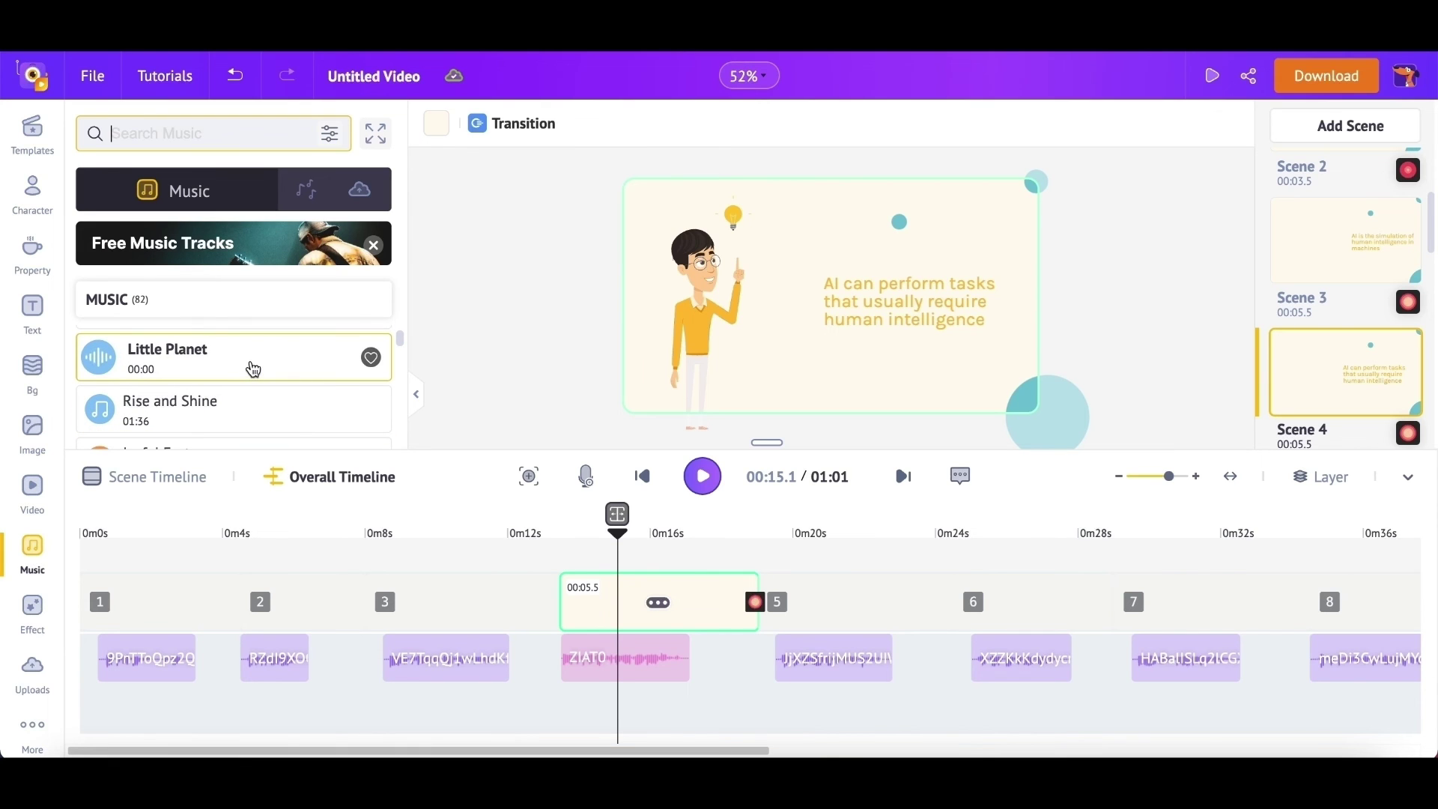
- Add the free track 'Rise and Shine' from the expanded music library as background music
left_click(375, 134)
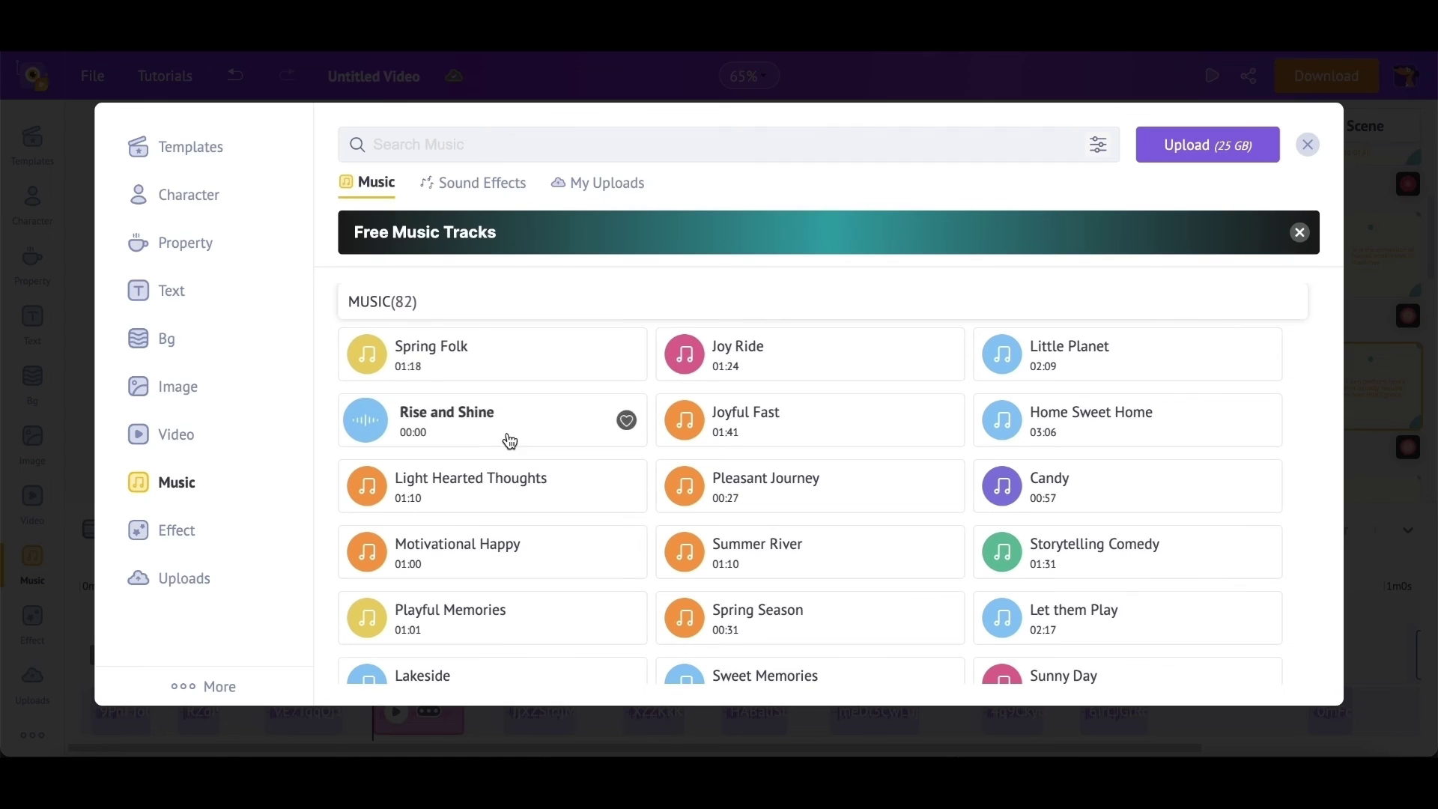
scroll(507, 439, "down", 1)
scroll(506, 440, "up", 1)
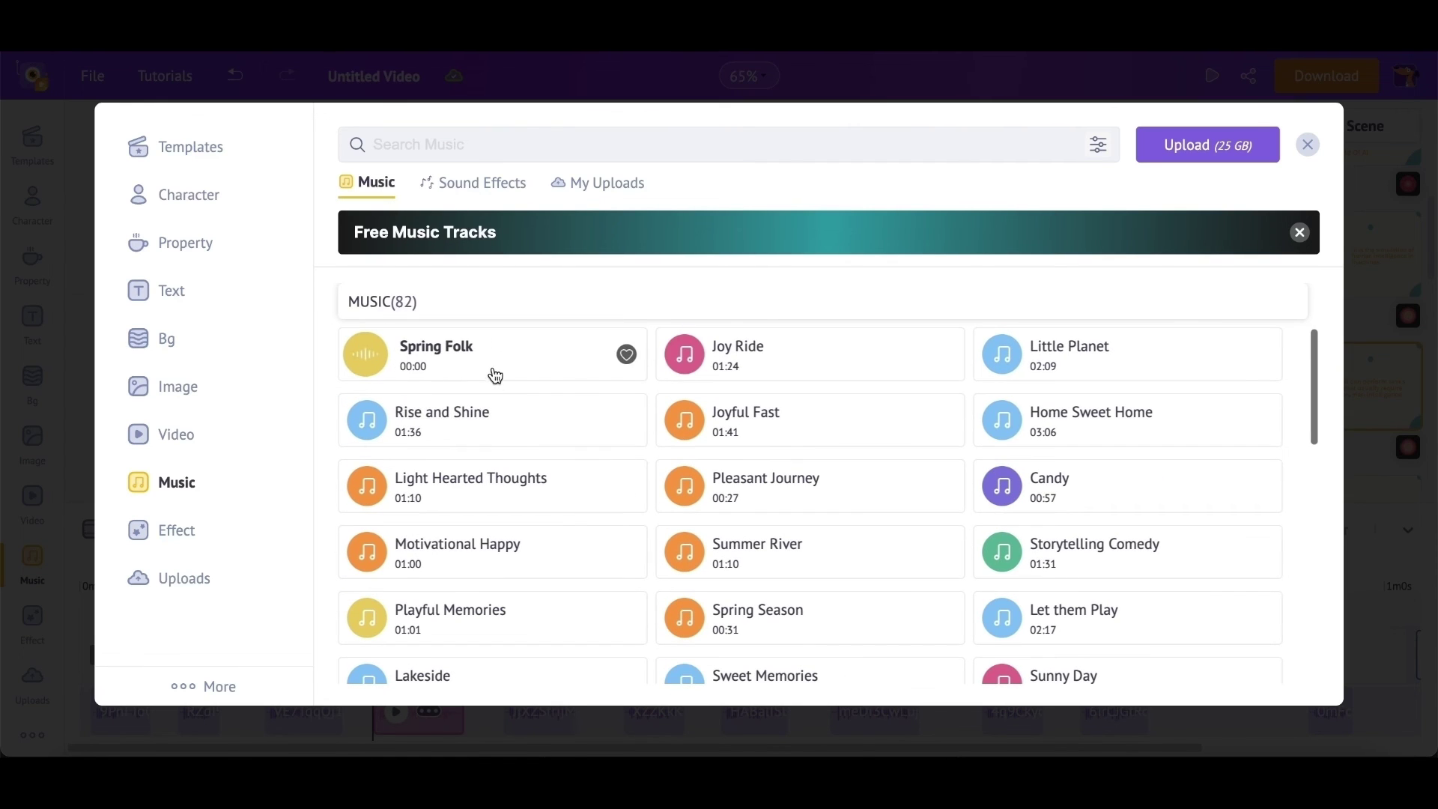
mouse_move(752, 419)
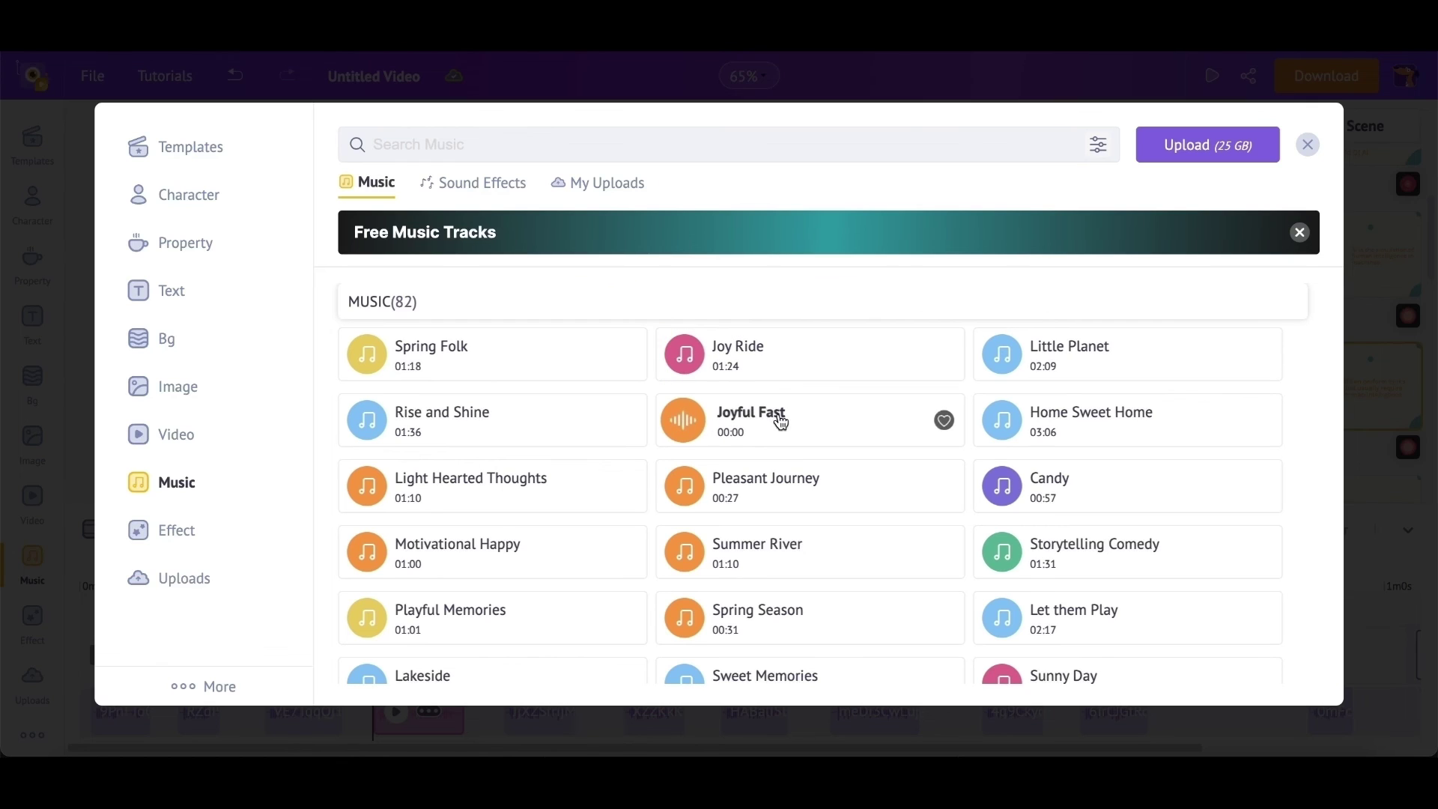
left_click(448, 423)
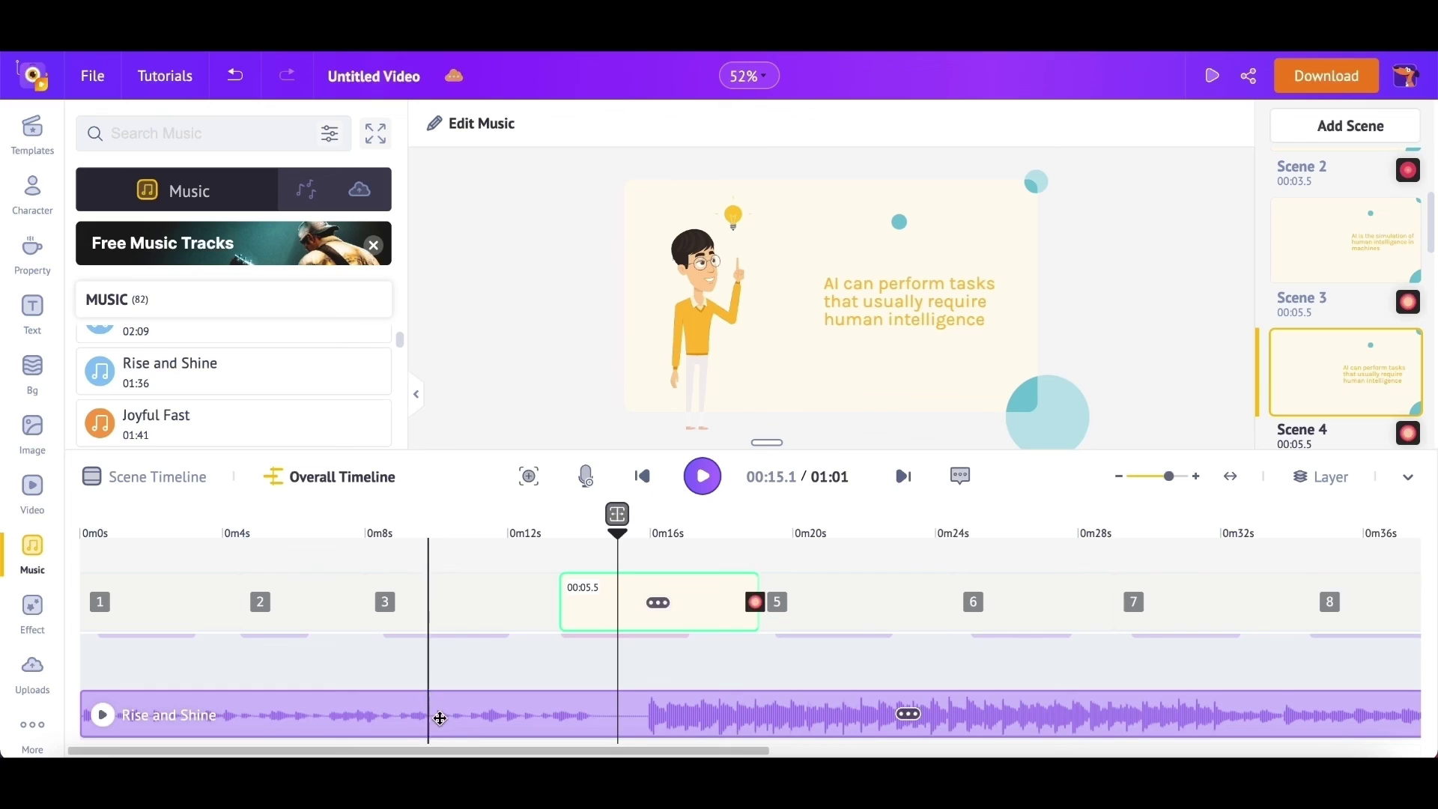
left_click(909, 714)
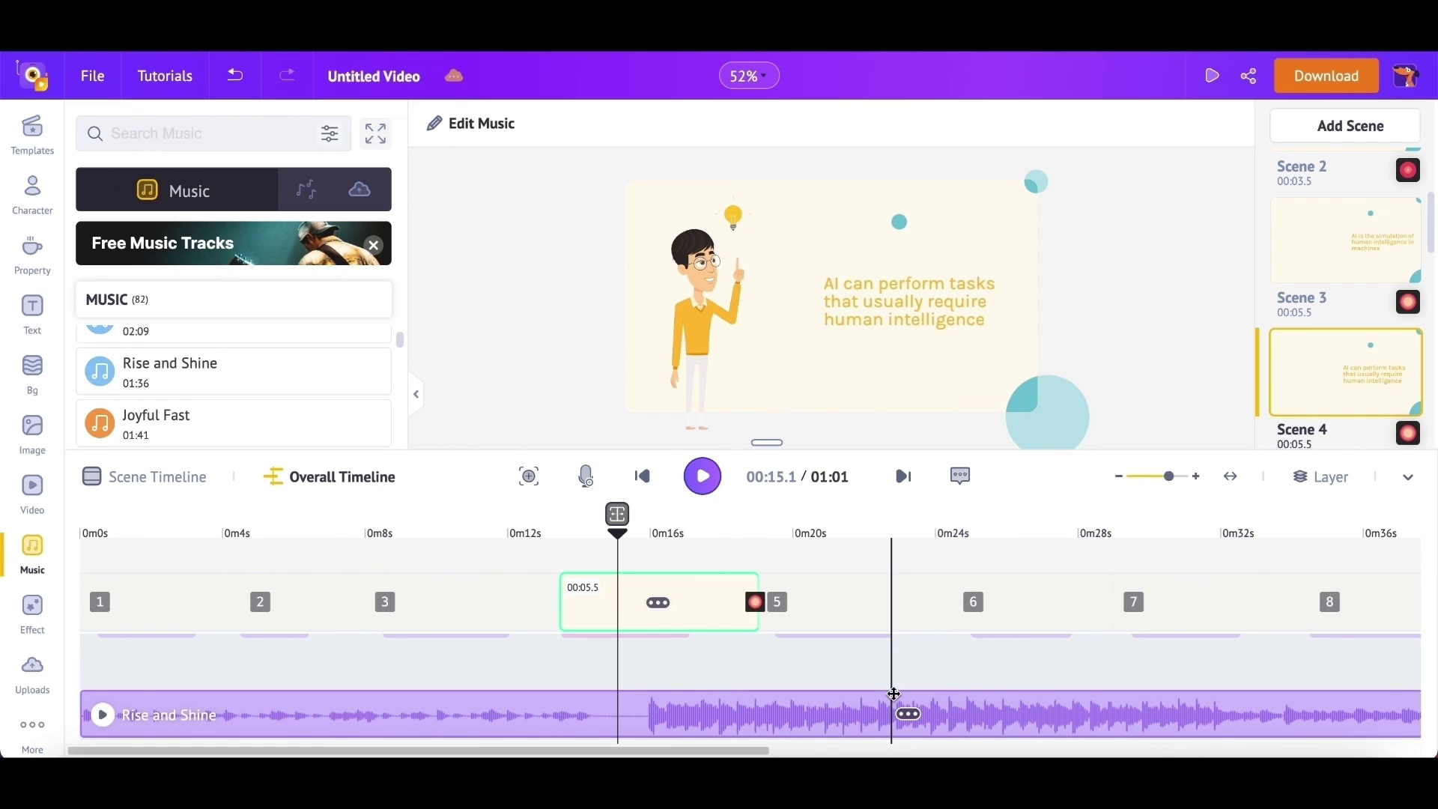
left_click(32, 671)
scroll(210, 283, "down", 4)
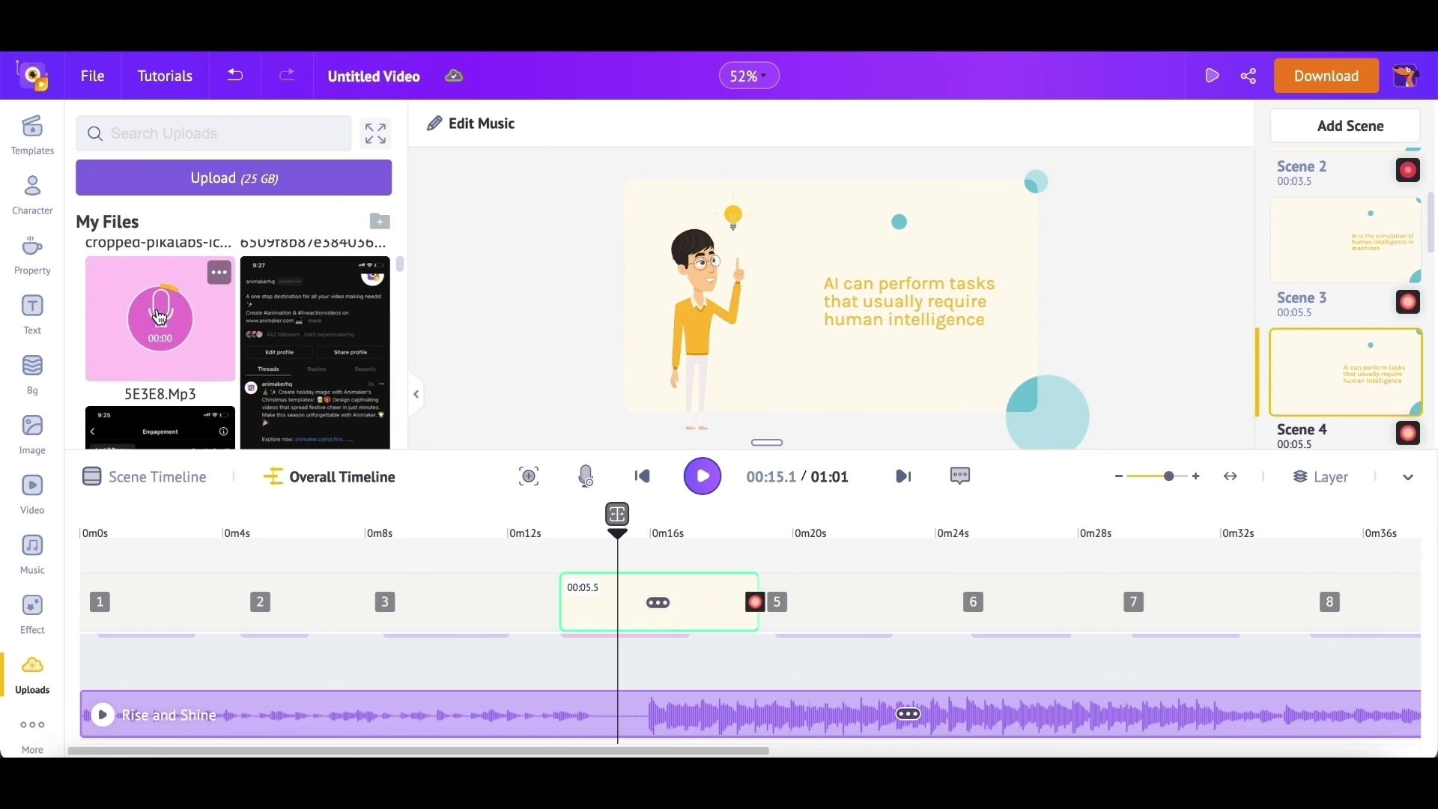
scroll(192, 342, "down", 1)
scroll(236, 348, "down", 2)
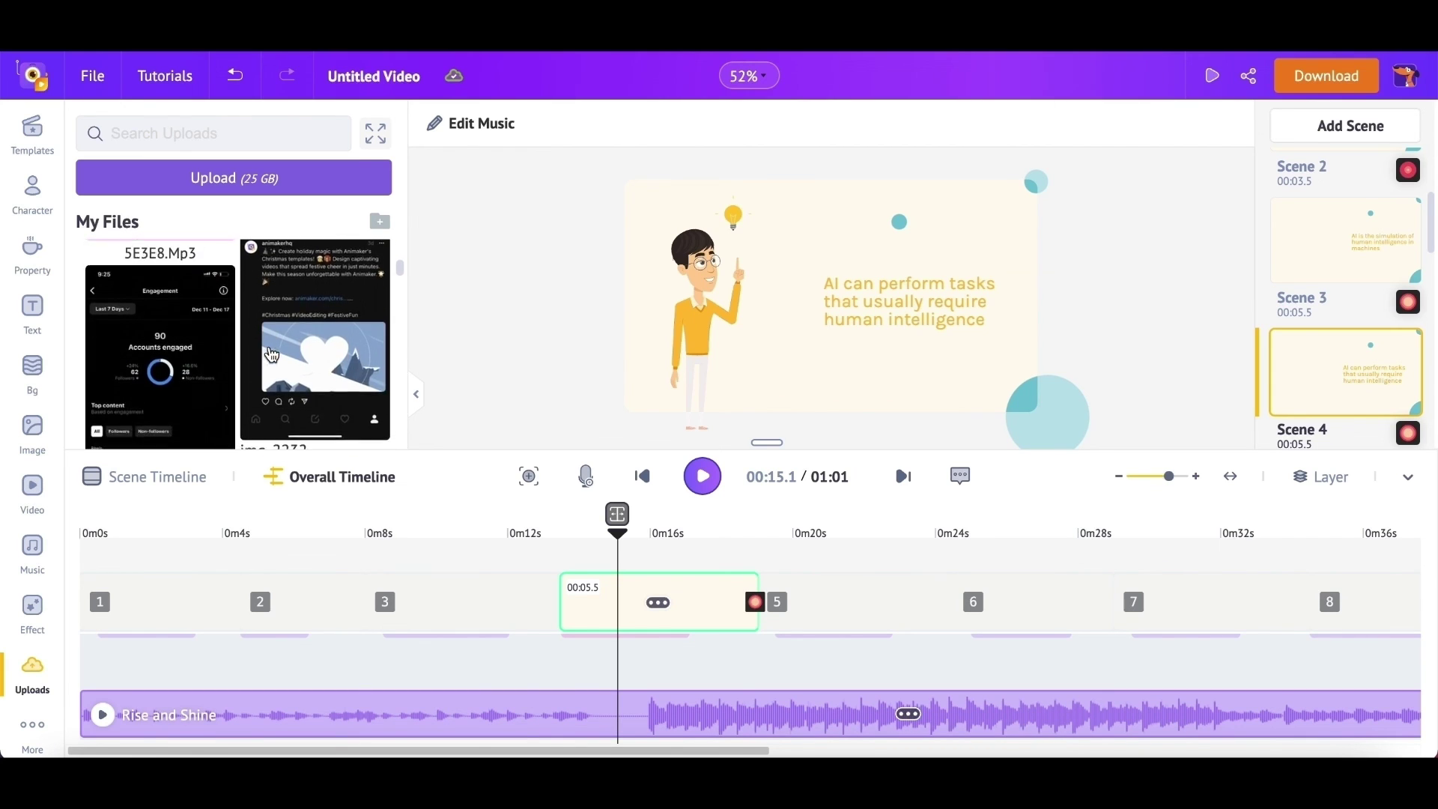
scroll(270, 356, "down", 2)
scroll(271, 355, "down", 1)
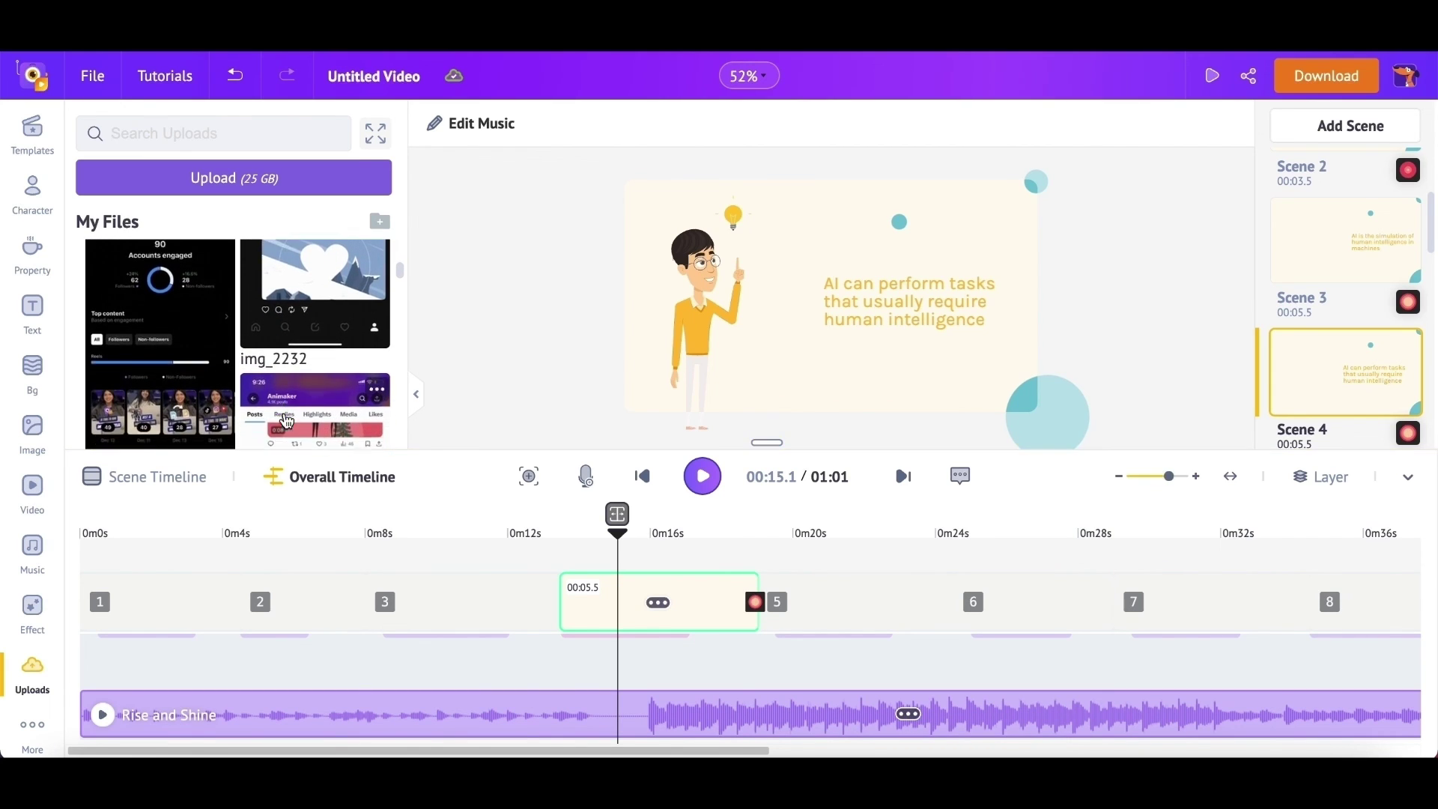
scroll(286, 421, "down", 1)
scroll(286, 420, "down", 1)
scroll(287, 420, "down", 1)
scroll(287, 420, "down", 1)
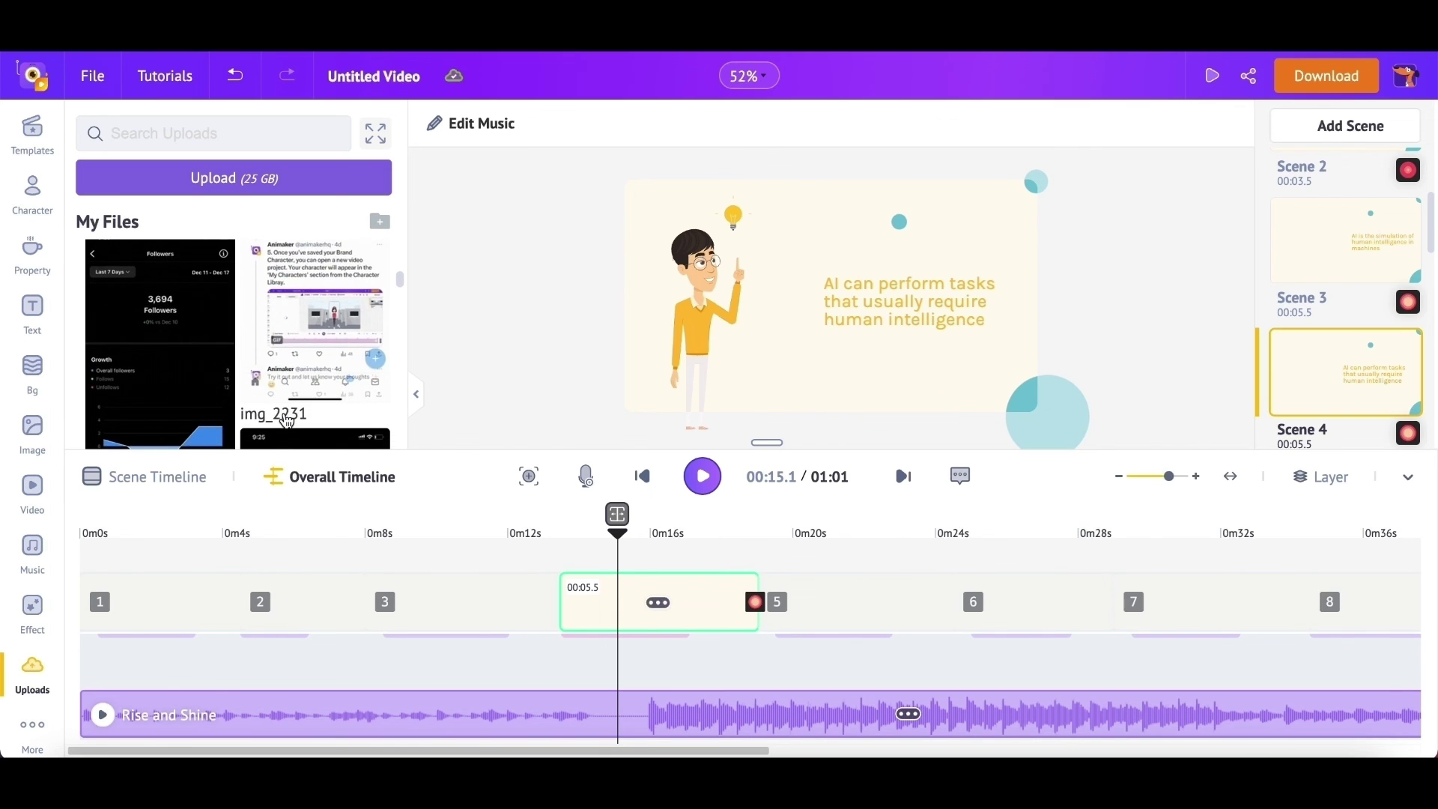
scroll(287, 421, "down", 1)
scroll(287, 420, "down", 2)
scroll(287, 420, "down", 2)
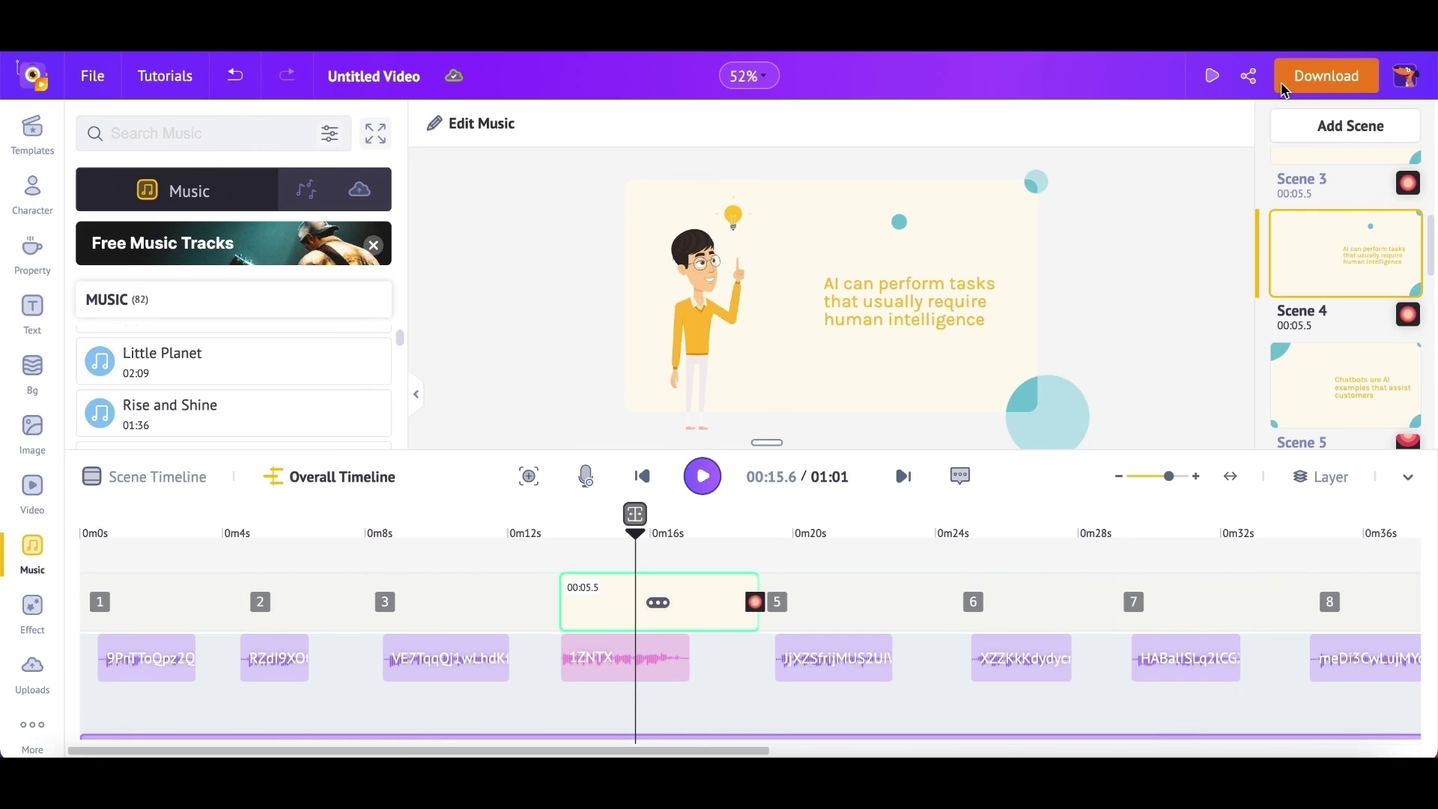
- Open Download Video settings showing 'Untitled Video', Full HD 1080p quality and mp4 format
left_click(1313, 81)
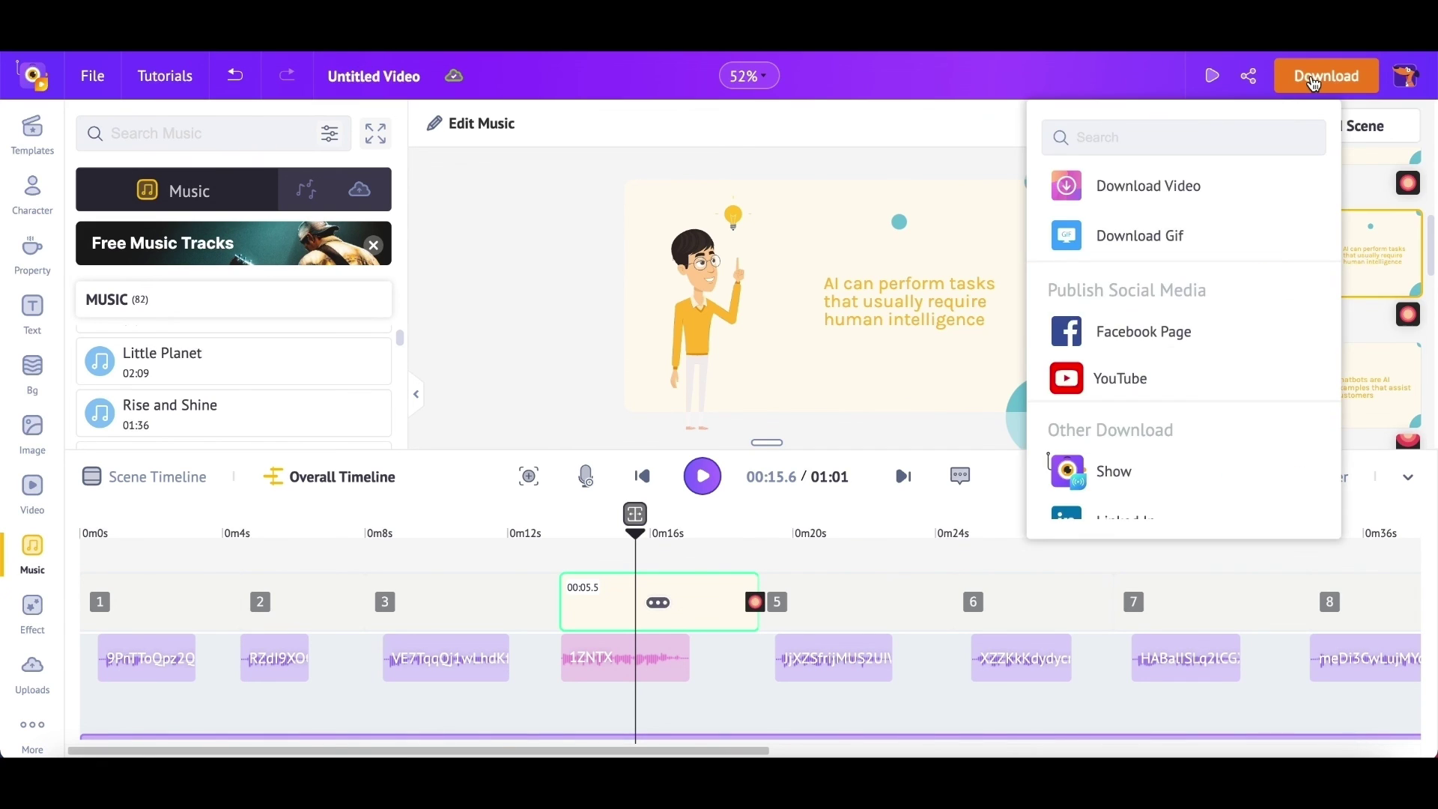
left_click(1242, 197)
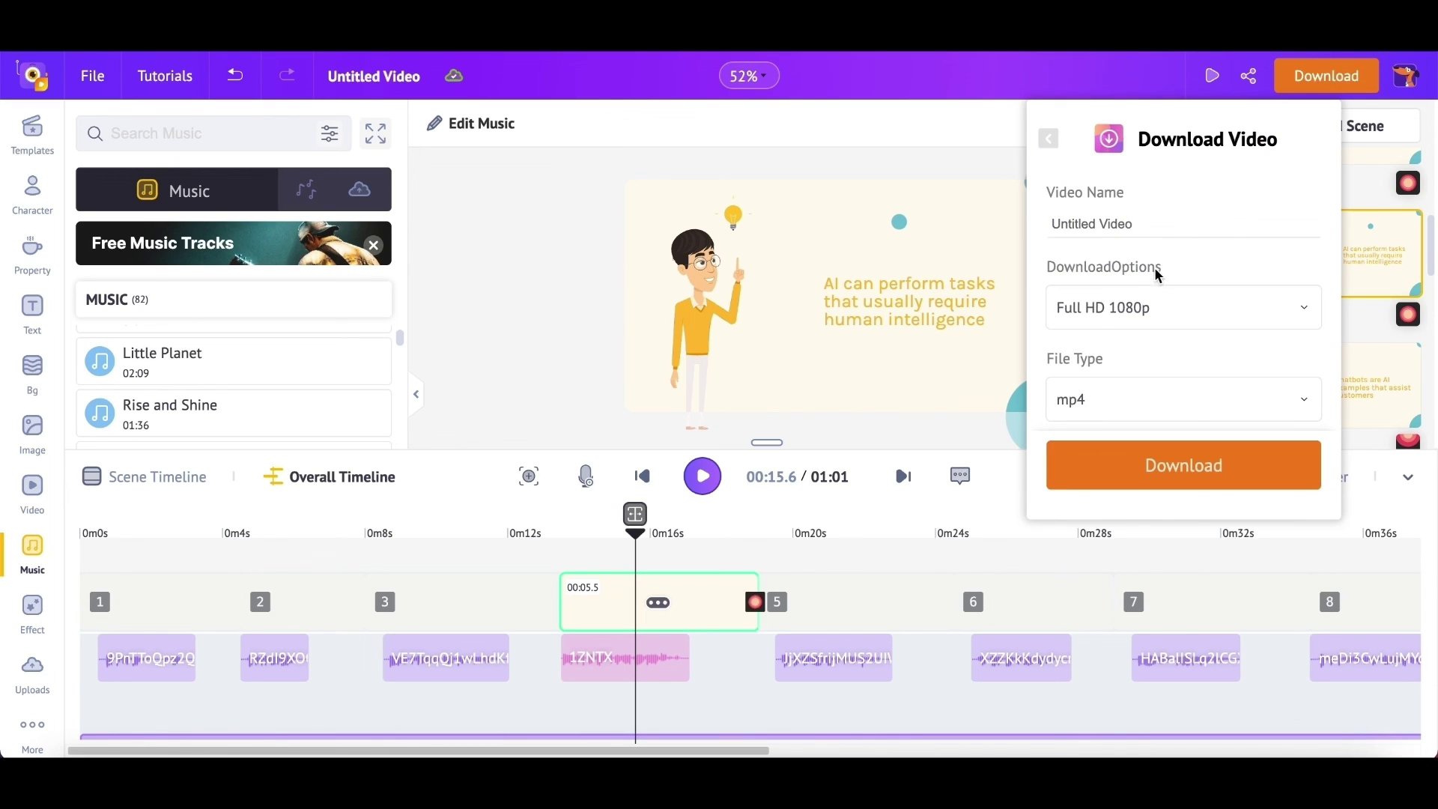